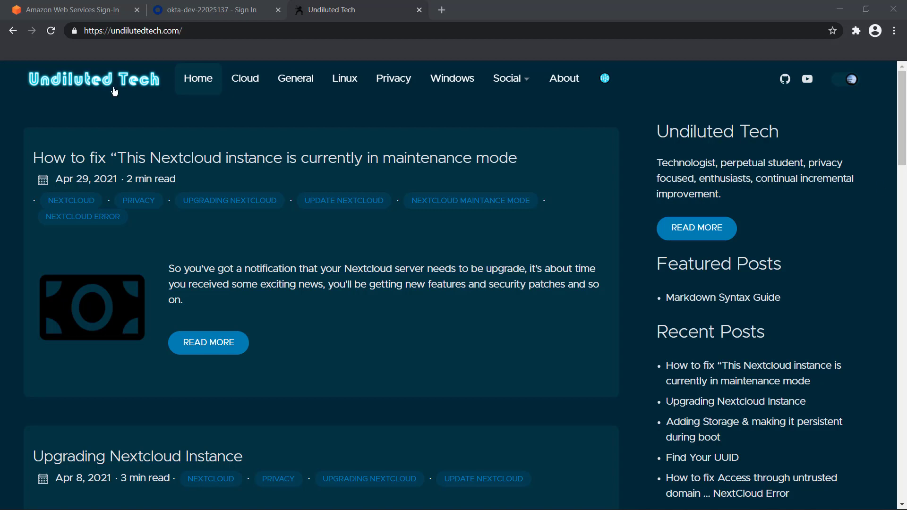
Switch Chrome to the Amazon Web Services sign-in tab
{"action": "left_click", "coordinate": [65, 10]}
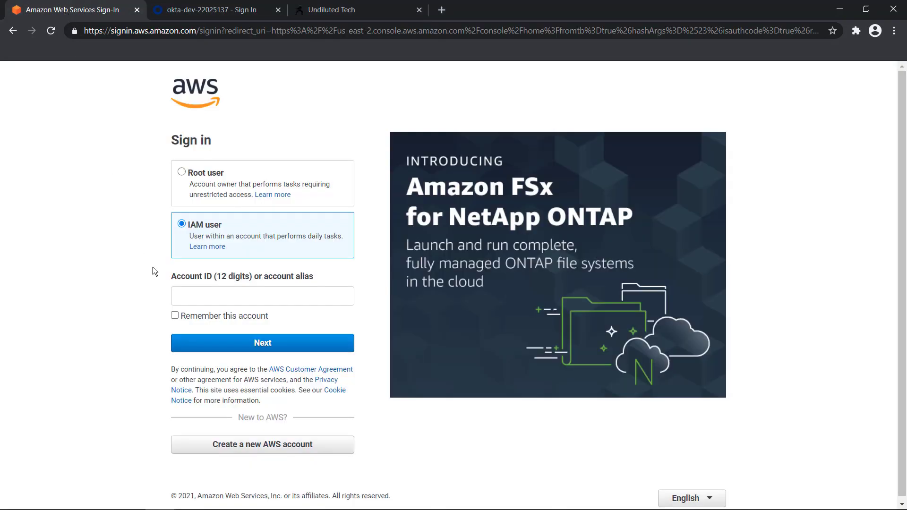
Choose IAM user sign-in, enter the account alias, and continue
{"action": "left_click", "coordinate": [218, 298]}
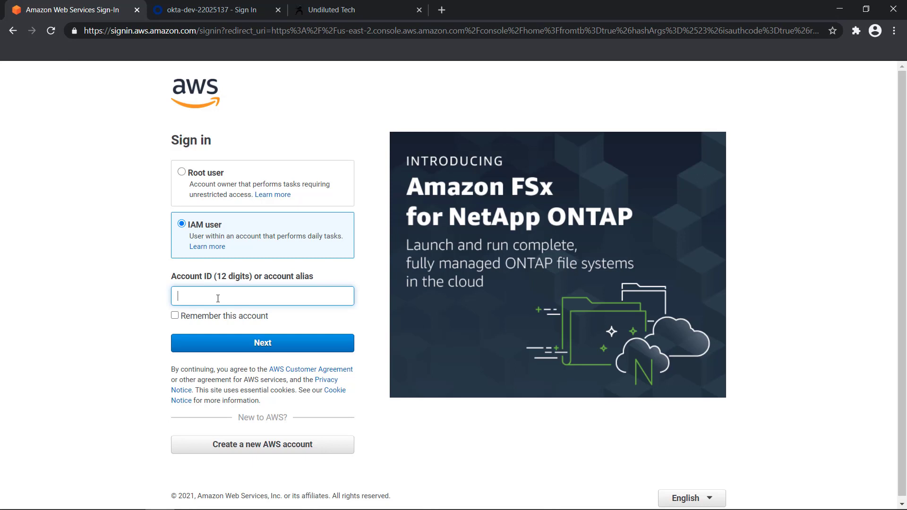
{"action": "type", "text": "undilutedtech"}
{"action": "left_click", "coordinate": [232, 344]}
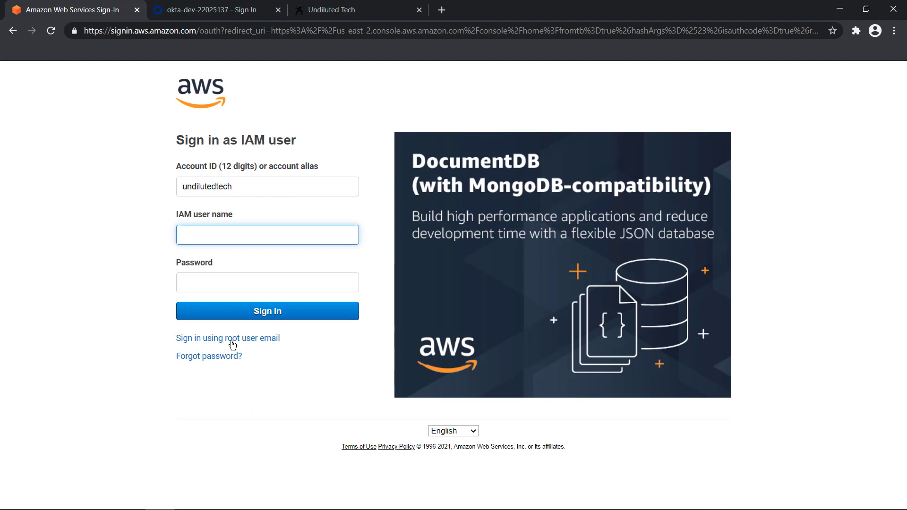
Sign in with the IAM user name, password and MFA code
{"action": "type", "text": "utech"}
{"action": "key", "text": "Tab"}
{"action": "key", "text": "ctrl+v"}
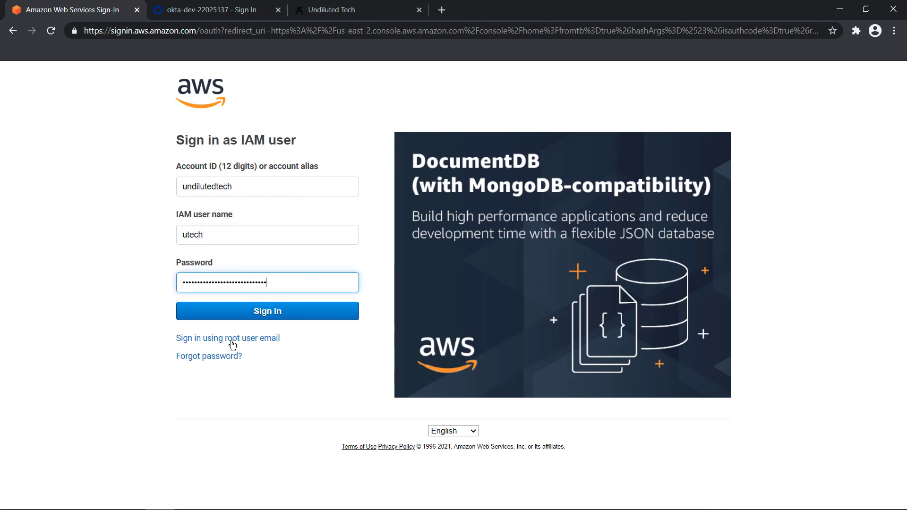
{"action": "left_click", "coordinate": [330, 311]}
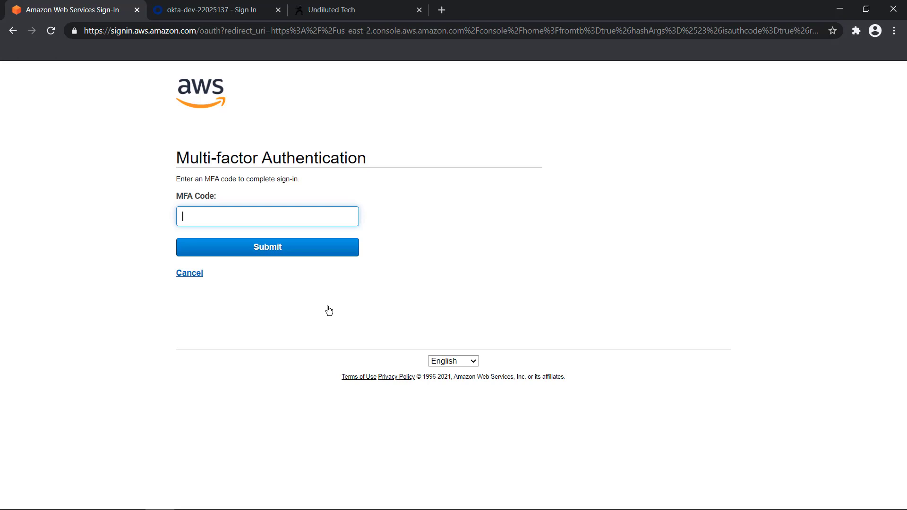
{"action": "left_click", "coordinate": [227, 244]}
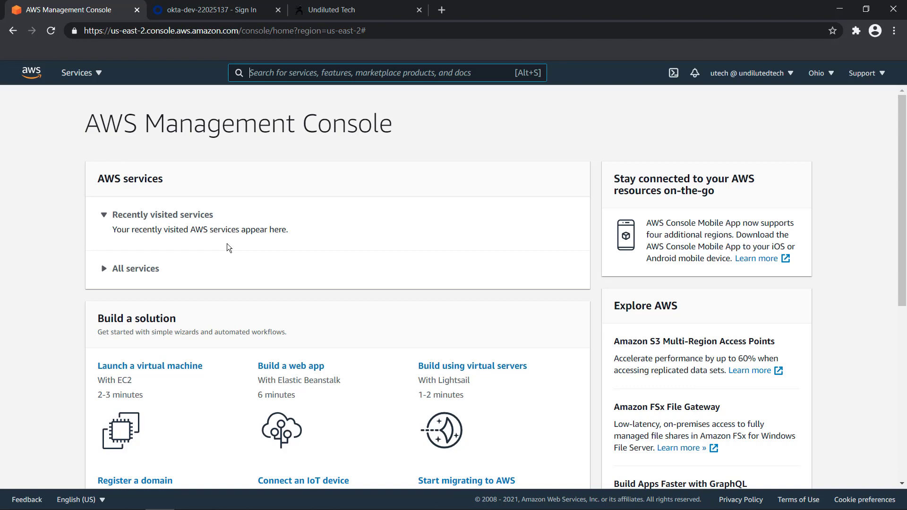
Open Cognito via the console search and begin a user pool named SharedDashBoard
{"action": "type", "text": "cognito"}
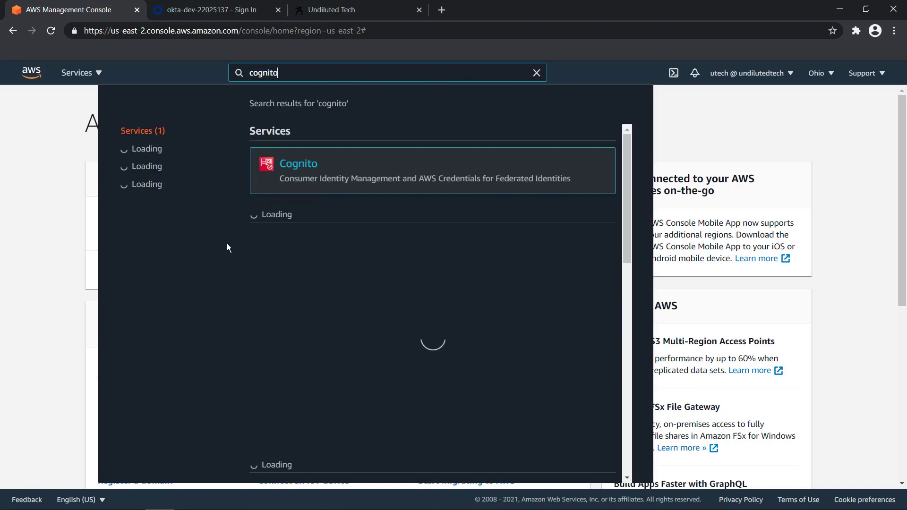
{"action": "left_click", "coordinate": [289, 165]}
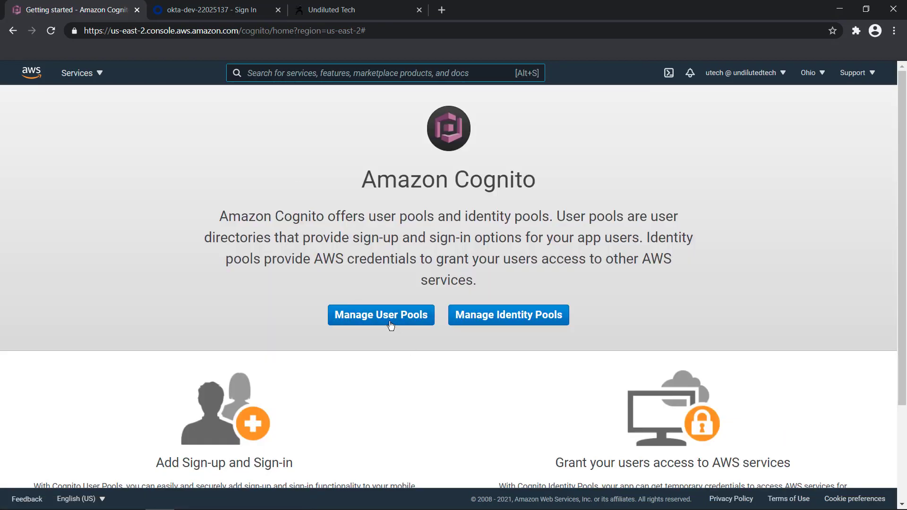
{"action": "left_click", "coordinate": [383, 315]}
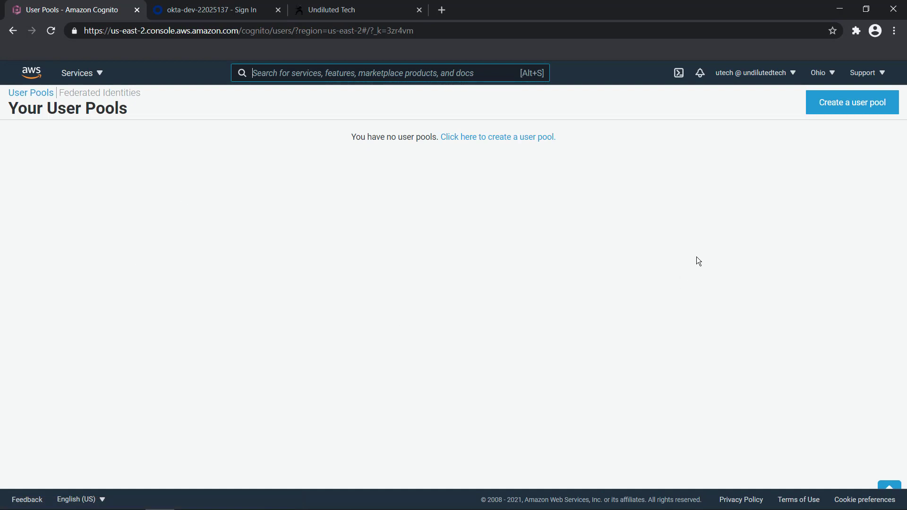
{"action": "left_click", "coordinate": [851, 110]}
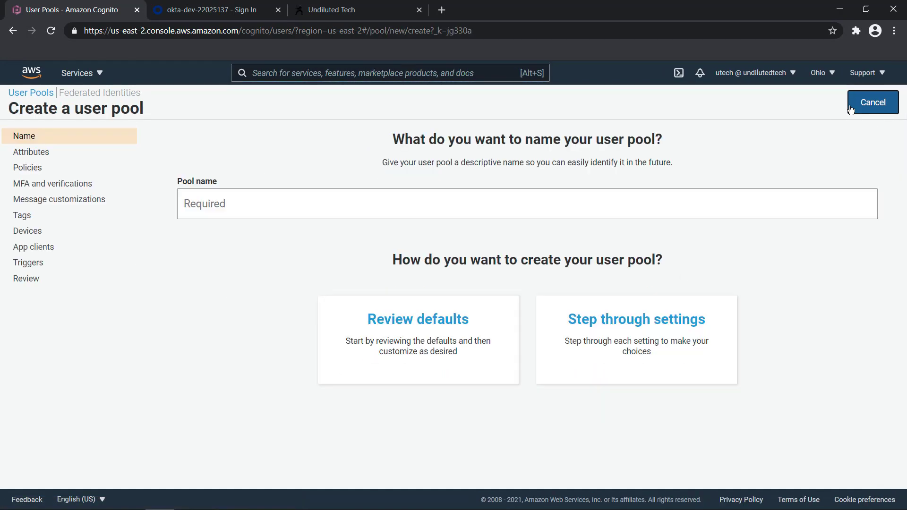
{"action": "left_click", "coordinate": [269, 203]}
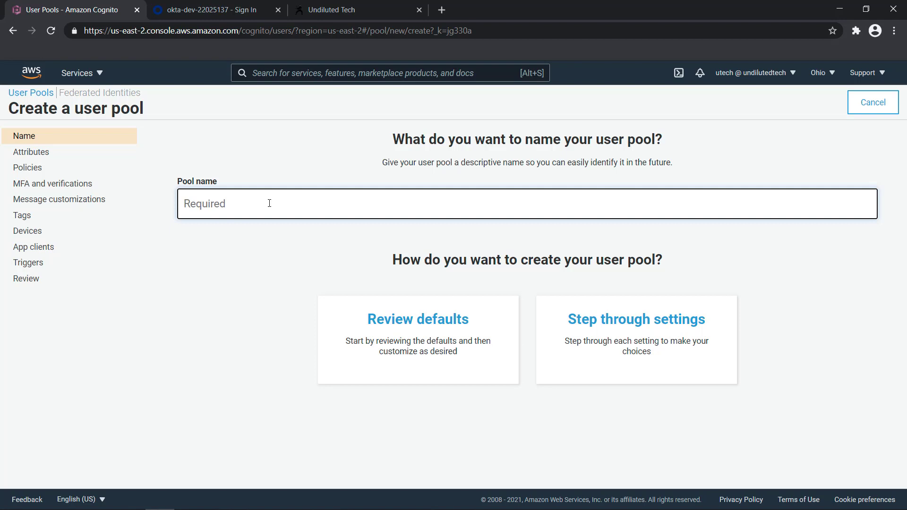
{"action": "type", "text": "SharedDashBoard"}
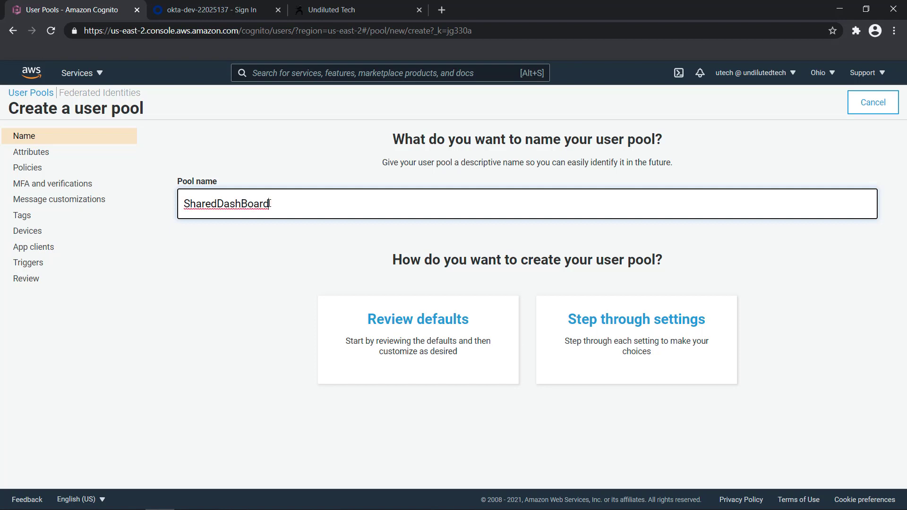
Accept the default pool settings and review them
{"action": "left_click", "coordinate": [391, 359]}
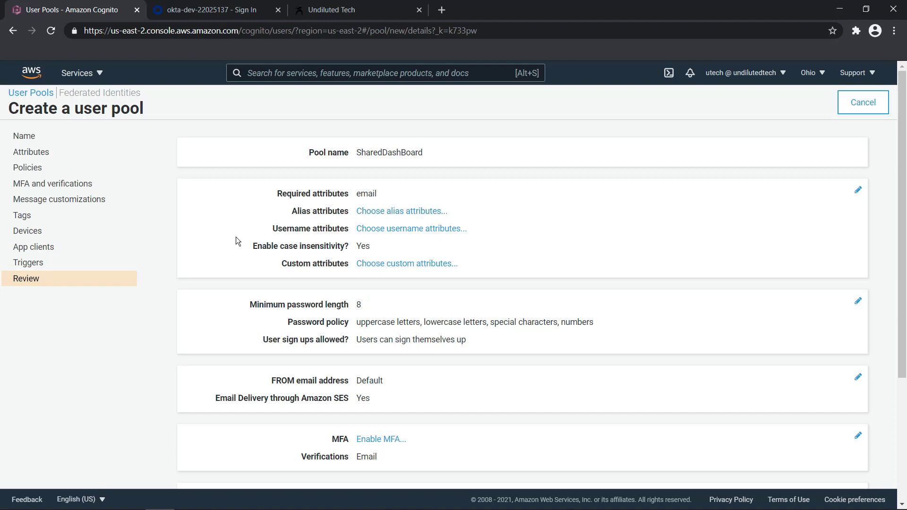
{"action": "scroll", "coordinate": [231, 262], "scroll_direction": "down", "scroll_amount": 4}
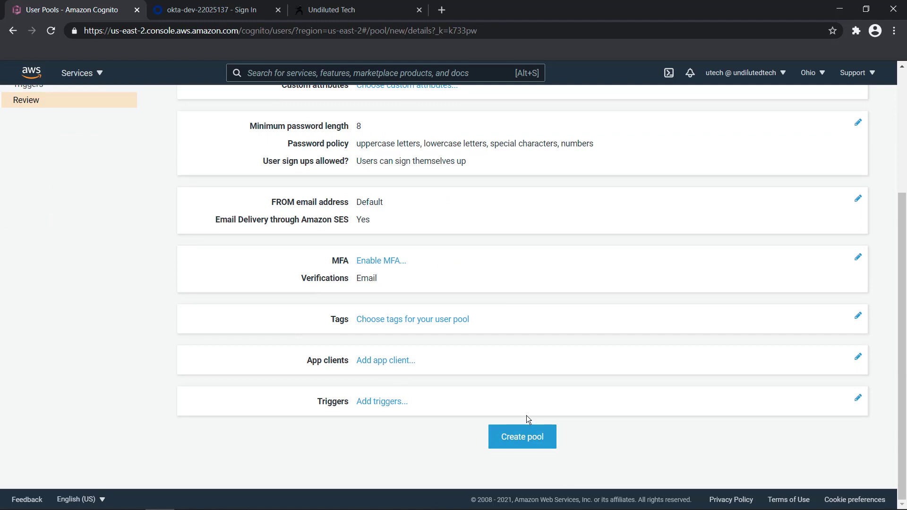
{"action": "scroll", "coordinate": [279, 328], "scroll_direction": "up", "scroll_amount": 4}
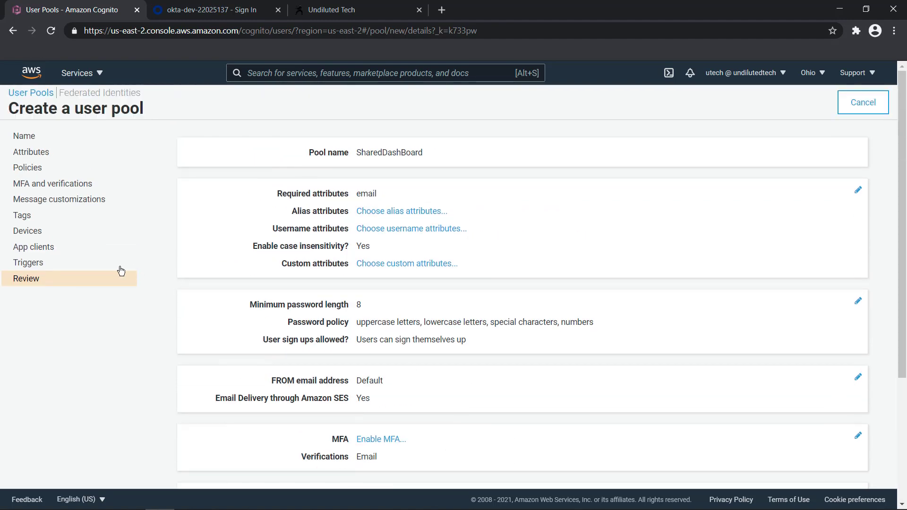
Add an app client named shareddash with Generate client secret unticked
{"action": "left_click", "coordinate": [43, 247]}
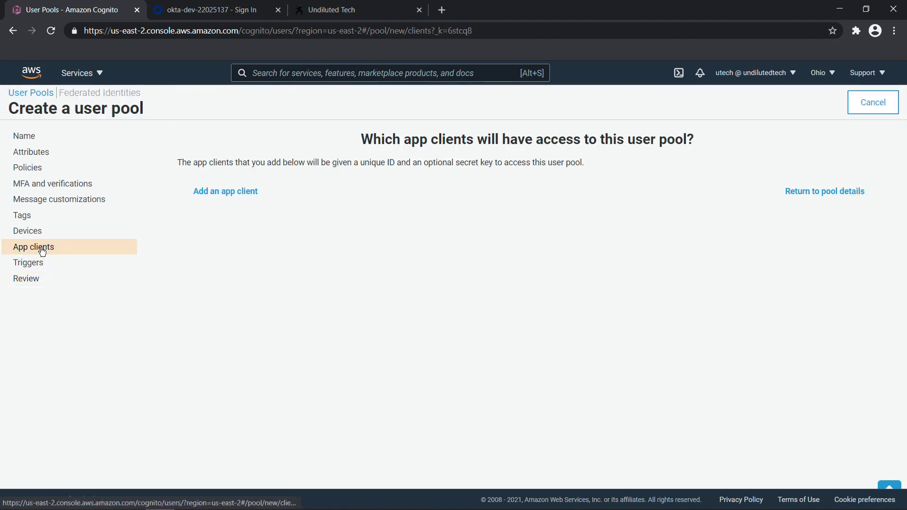
{"action": "left_click", "coordinate": [216, 192]}
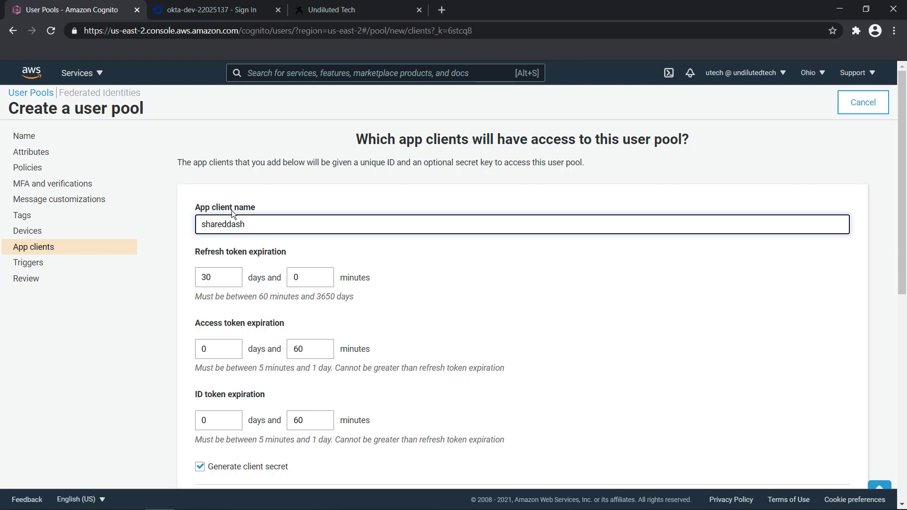
{"action": "scroll", "coordinate": [203, 238], "scroll_direction": "down", "scroll_amount": 5}
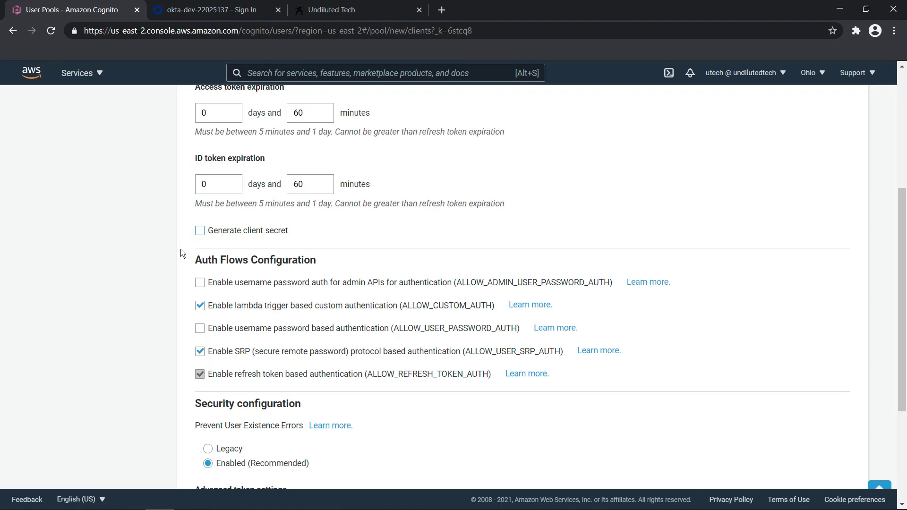
{"action": "scroll", "coordinate": [178, 251], "scroll_direction": "down", "scroll_amount": 4}
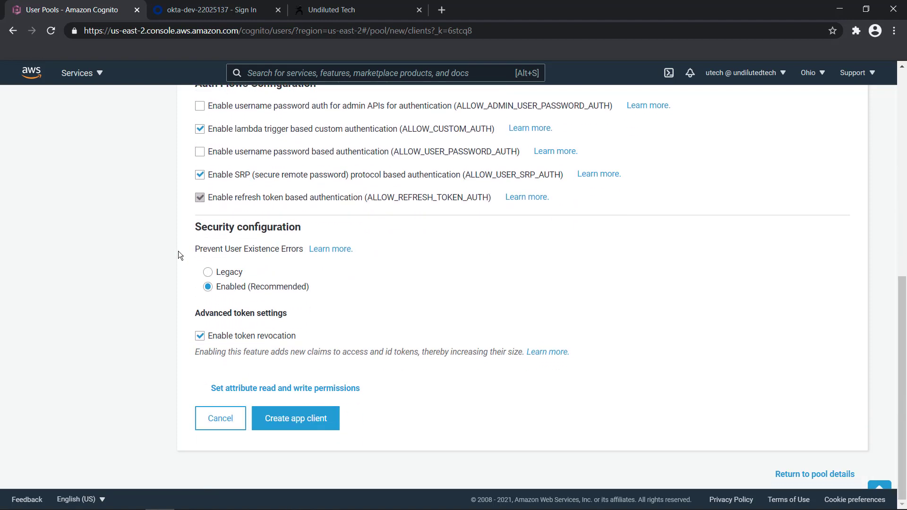
{"action": "left_click", "coordinate": [295, 417]}
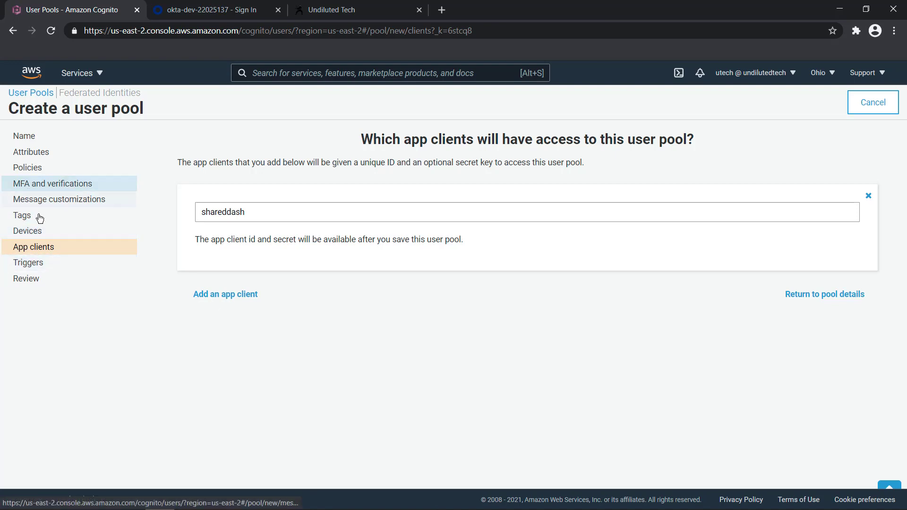
Confirm email is a required attribute, then create the SharedDashBoard pool from Review
{"action": "left_click", "coordinate": [29, 156]}
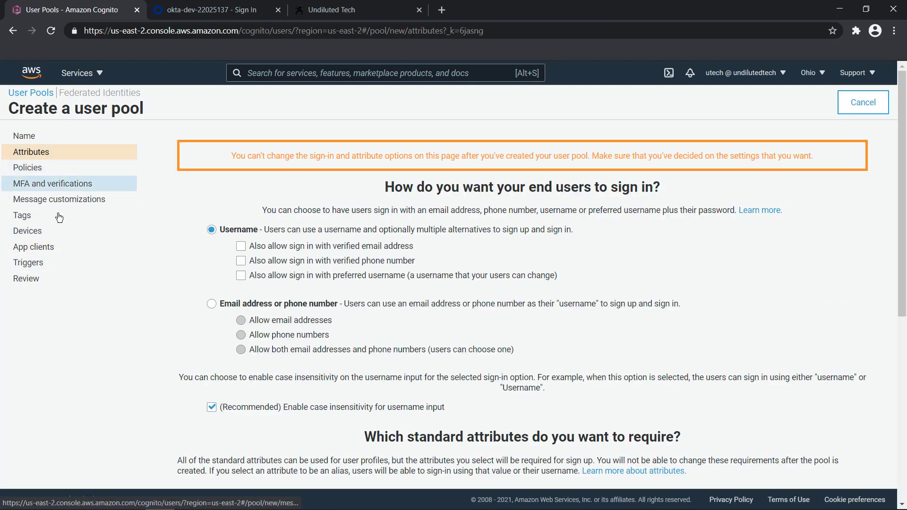
{"action": "scroll", "coordinate": [160, 390], "scroll_direction": "down", "scroll_amount": 6}
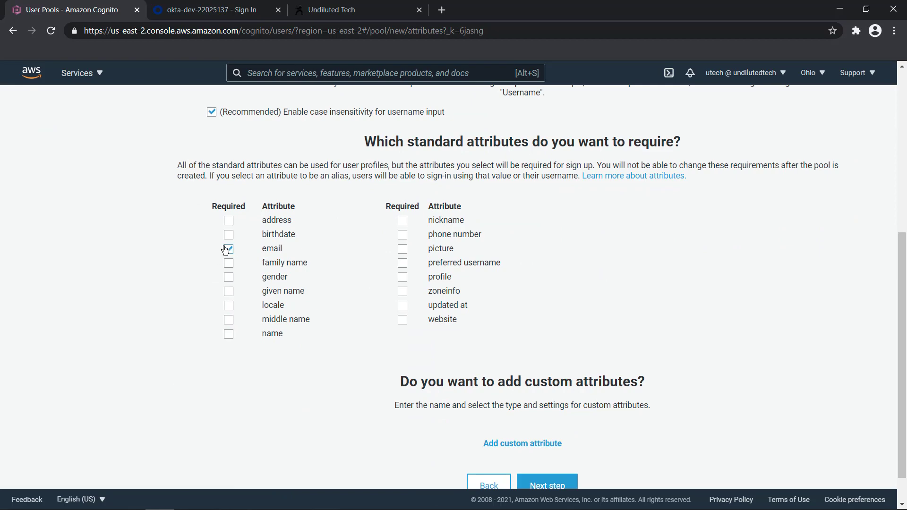
{"action": "scroll", "coordinate": [157, 294], "scroll_direction": "down", "scroll_amount": 1}
{"action": "scroll", "coordinate": [157, 294], "scroll_direction": "up", "scroll_amount": 7}
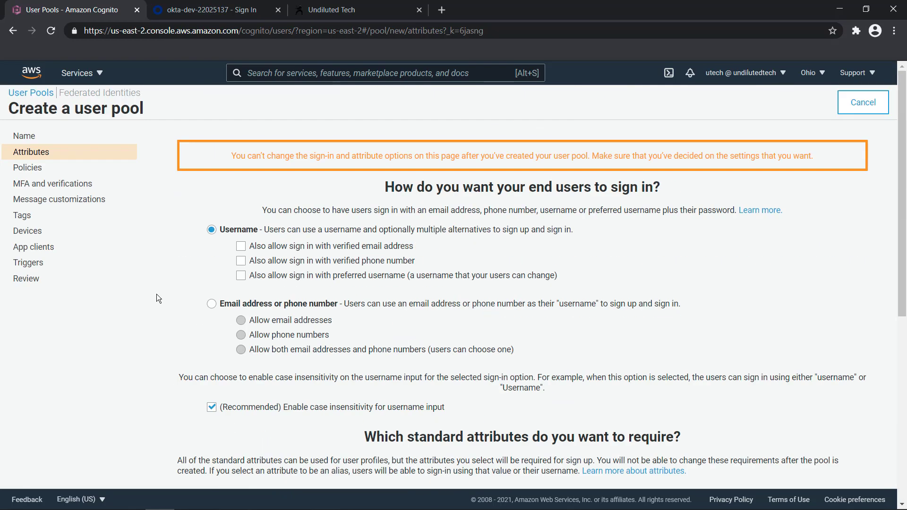
{"action": "left_click", "coordinate": [29, 282]}
{"action": "scroll", "coordinate": [265, 373], "scroll_direction": "down", "scroll_amount": 4}
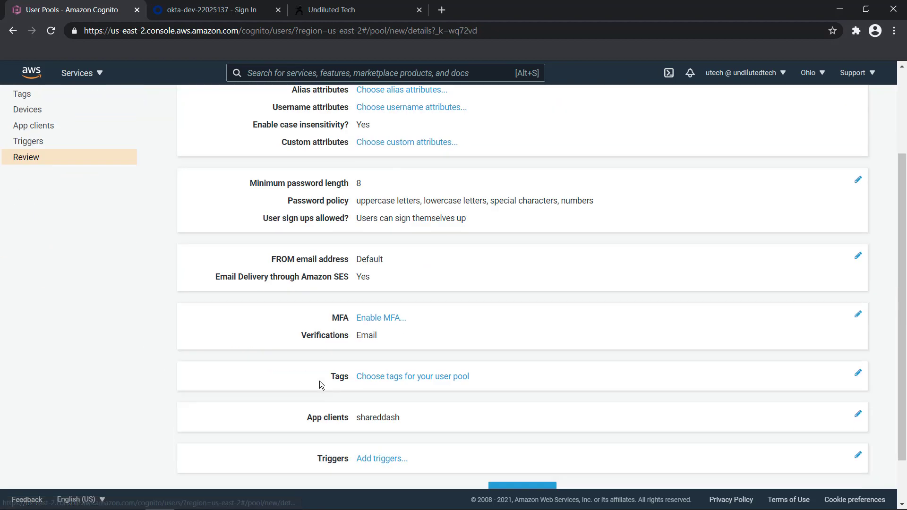
{"action": "left_click", "coordinate": [531, 451]}
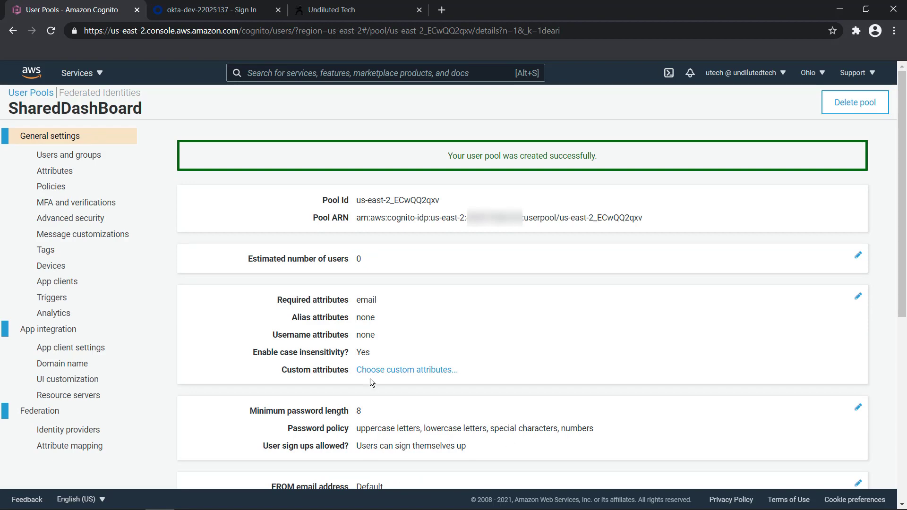
Check the new pool's attributes, then open the shareddash app client settings
{"action": "left_click", "coordinate": [78, 178]}
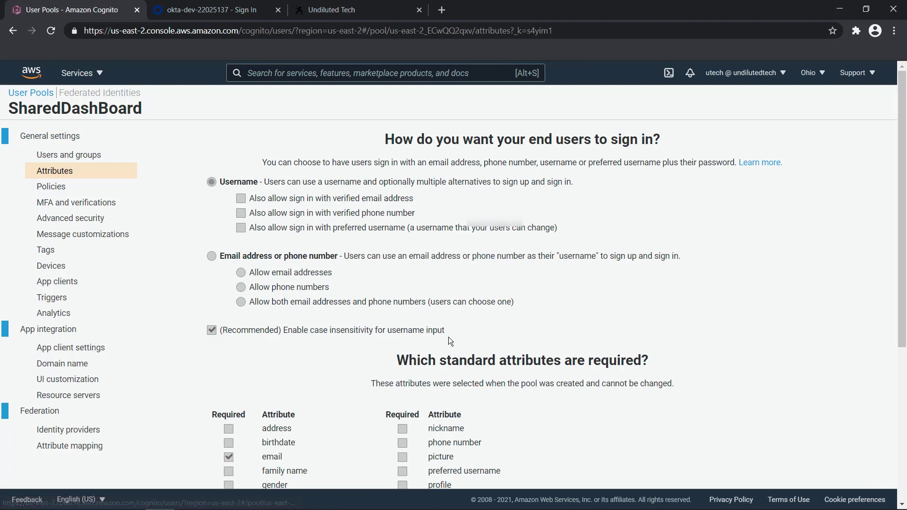
{"action": "scroll", "coordinate": [449, 337], "scroll_direction": "down", "scroll_amount": 5}
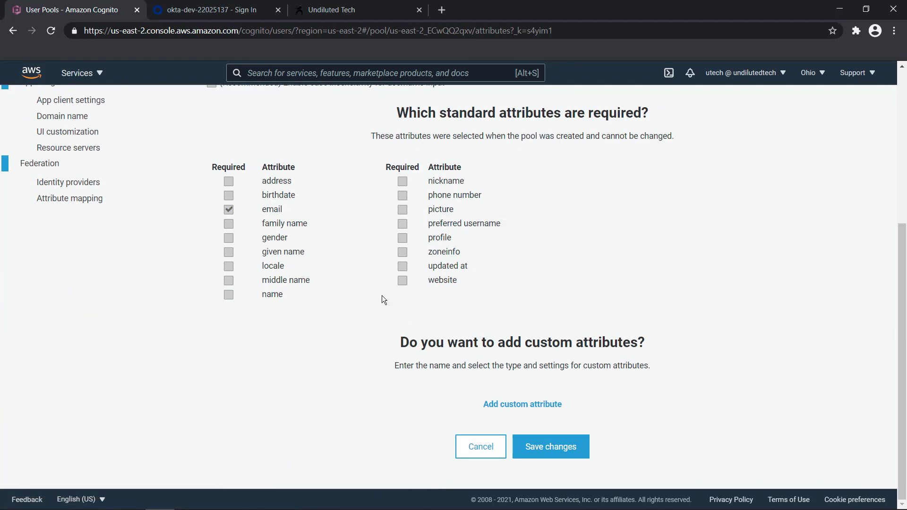
{"action": "scroll", "coordinate": [366, 292], "scroll_direction": "up", "scroll_amount": 5}
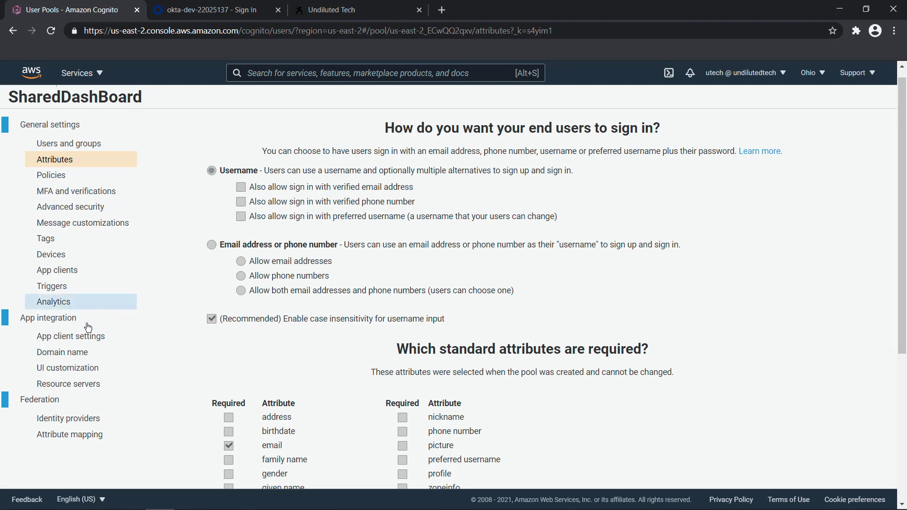
{"action": "left_click", "coordinate": [76, 337]}
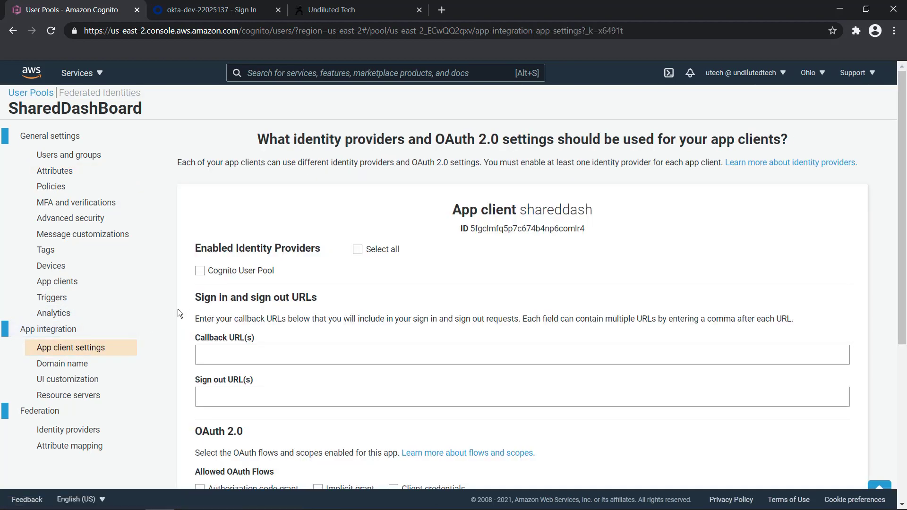
{"action": "scroll", "coordinate": [177, 309], "scroll_direction": "down", "scroll_amount": 2}
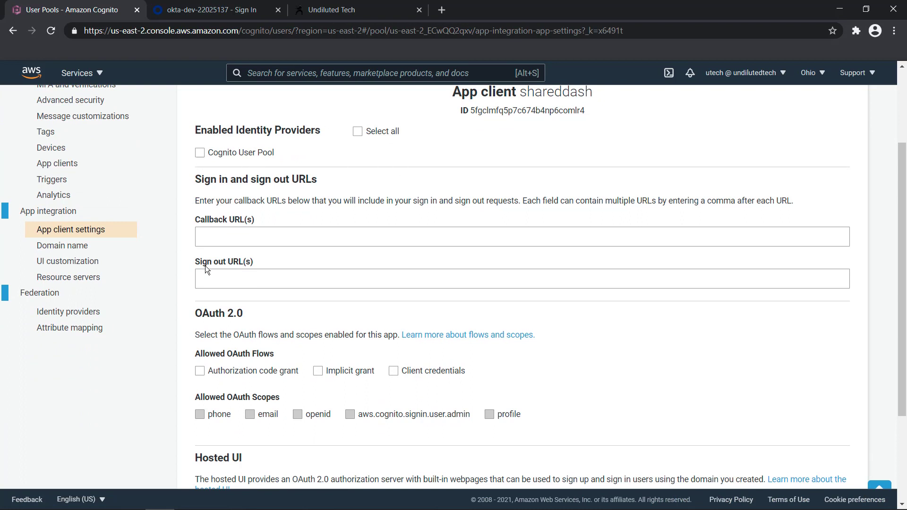
{"action": "left_click", "coordinate": [216, 235]}
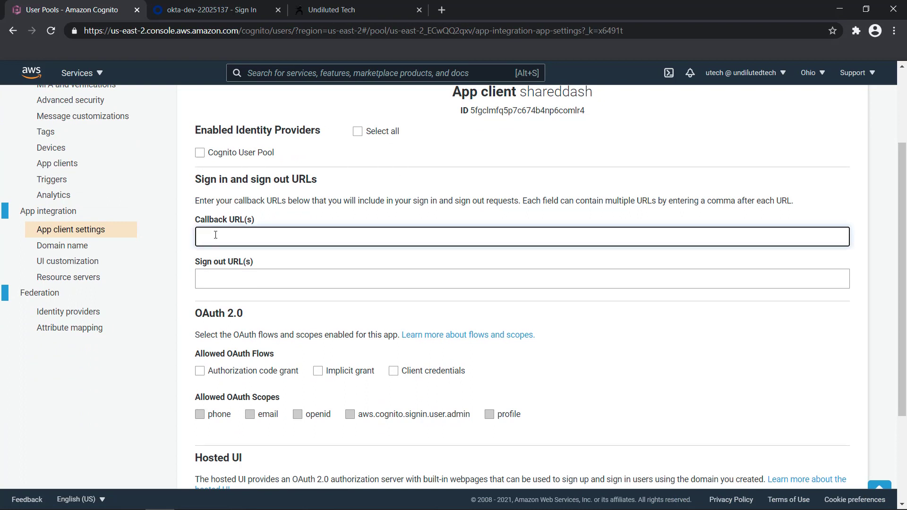
{"action": "left_click", "coordinate": [340, 10]}
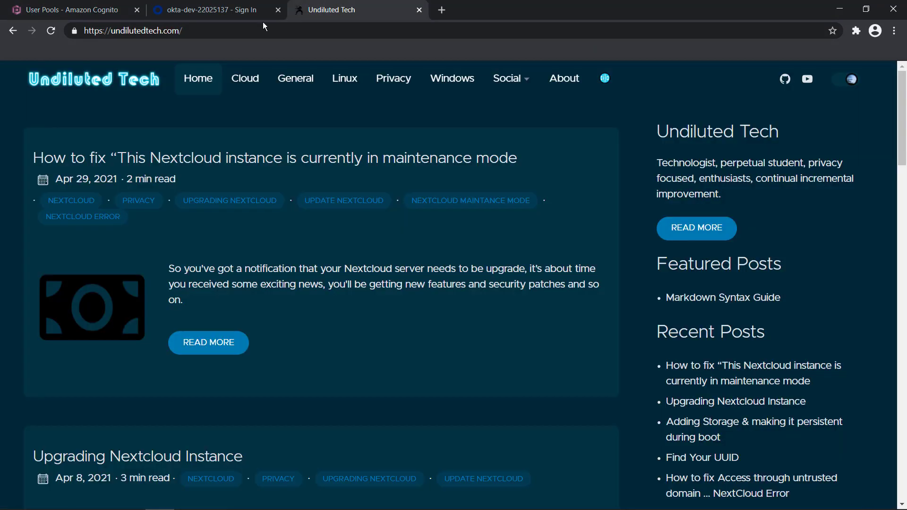
{"action": "left_click", "coordinate": [256, 25]}
{"action": "key", "text": "ctrl+c"}
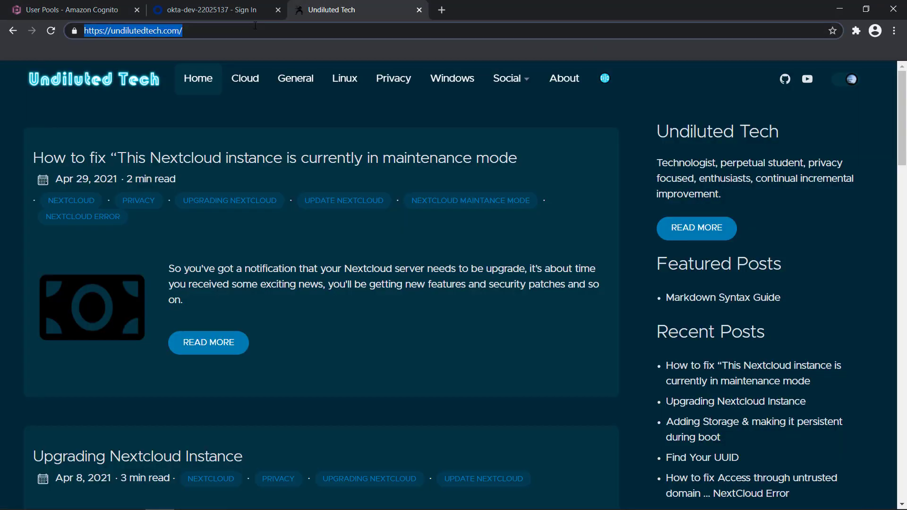
{"action": "left_click", "coordinate": [81, 16]}
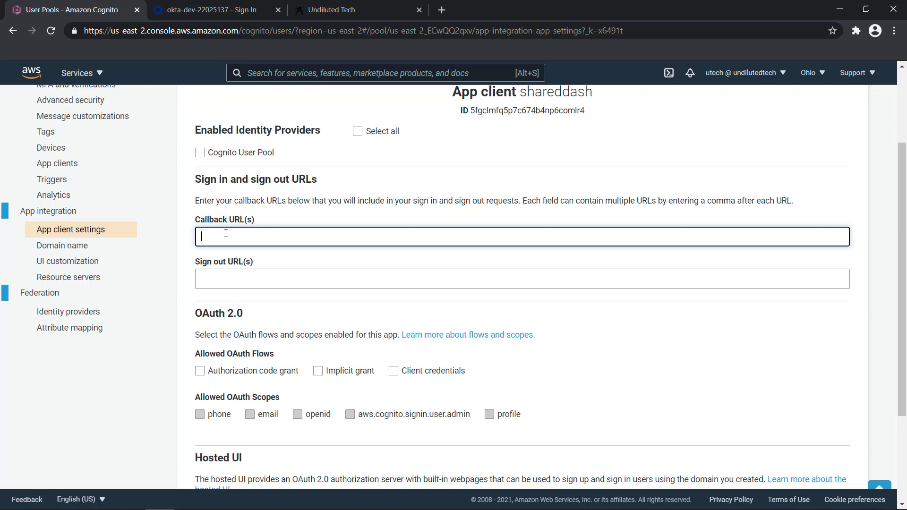
{"action": "key", "text": "ctrl+v"}
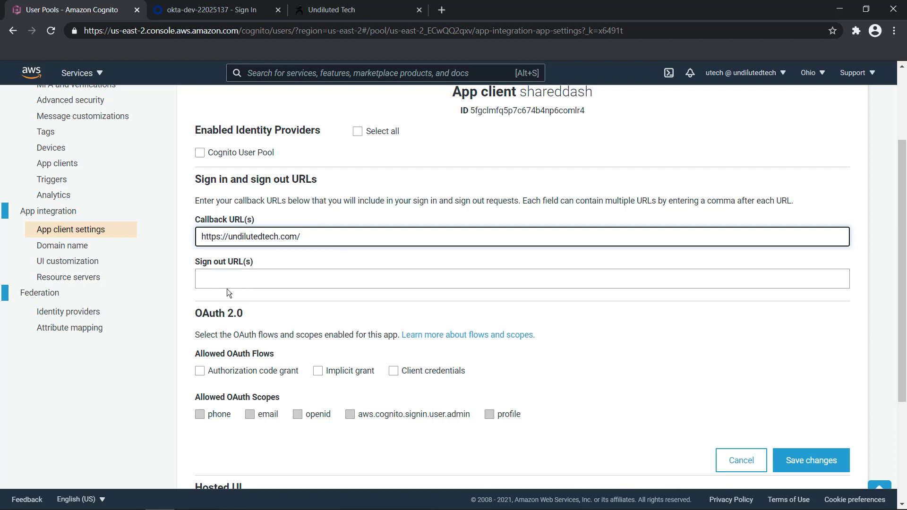
Allow code and implicit grants, enable email, openid, admin and profile scopes, and save
{"action": "scroll", "coordinate": [226, 288], "scroll_direction": "down", "scroll_amount": 2}
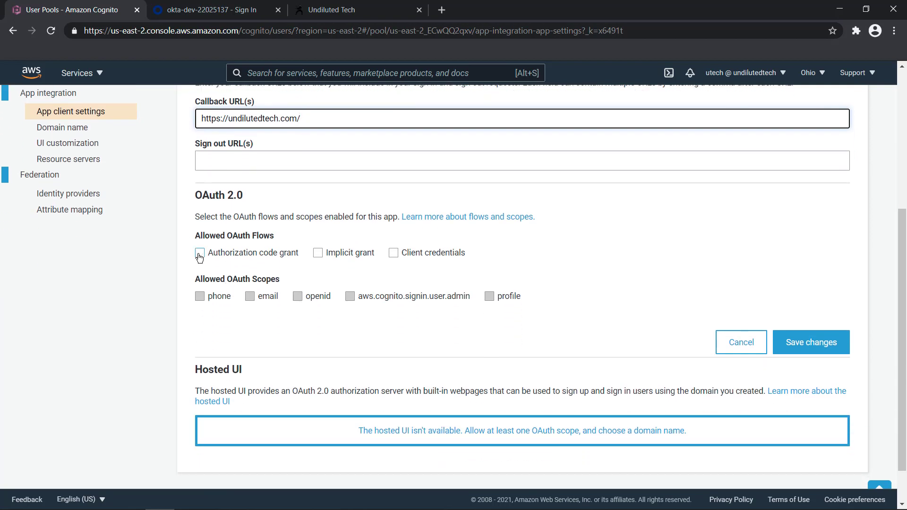
{"action": "left_click", "coordinate": [199, 255]}
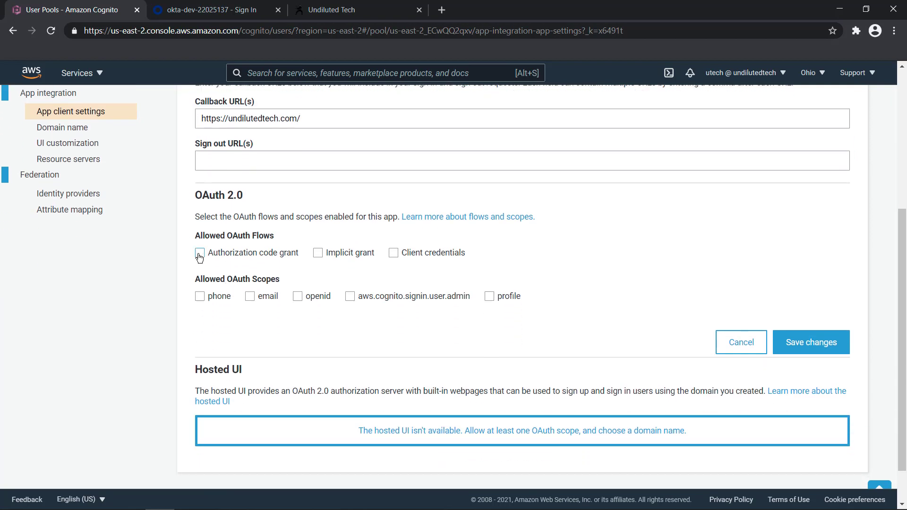
{"action": "left_click", "coordinate": [317, 257]}
{"action": "left_click", "coordinate": [249, 297]}
{"action": "left_click", "coordinate": [350, 298]}
{"action": "left_click", "coordinate": [490, 302]}
{"action": "scroll", "coordinate": [489, 274], "scroll_direction": "down", "scroll_amount": 1}
{"action": "scroll", "coordinate": [492, 274], "scroll_direction": "up", "scroll_amount": 5}
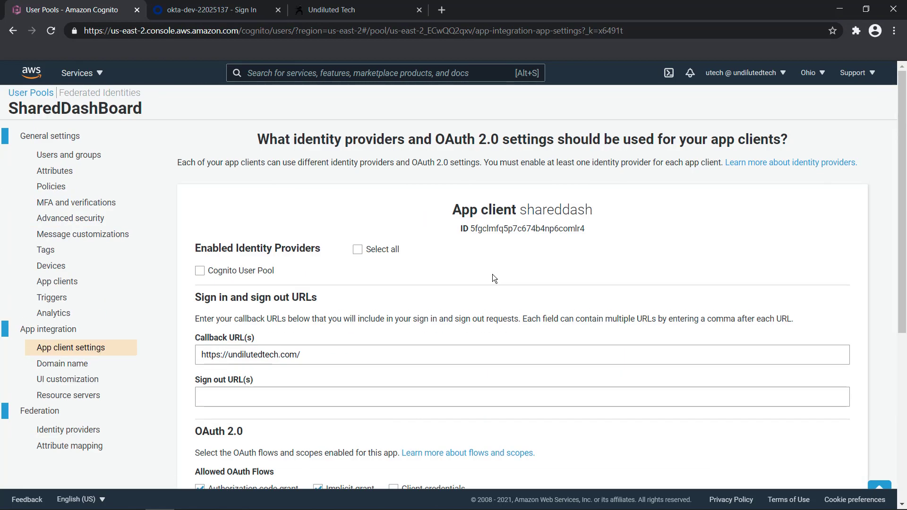
{"action": "scroll", "coordinate": [493, 275], "scroll_direction": "down", "scroll_amount": 5}
{"action": "left_click", "coordinate": [822, 344]}
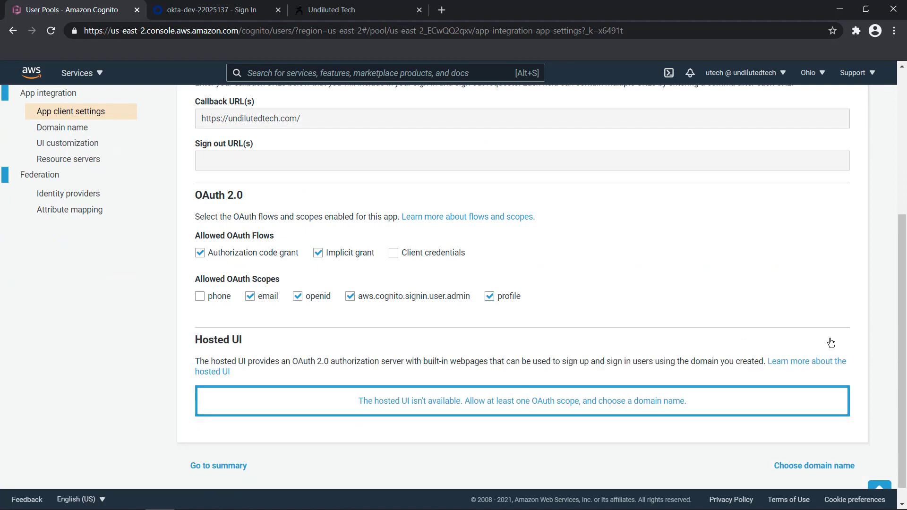
{"action": "scroll", "coordinate": [832, 343], "scroll_direction": "up", "scroll_amount": 4}
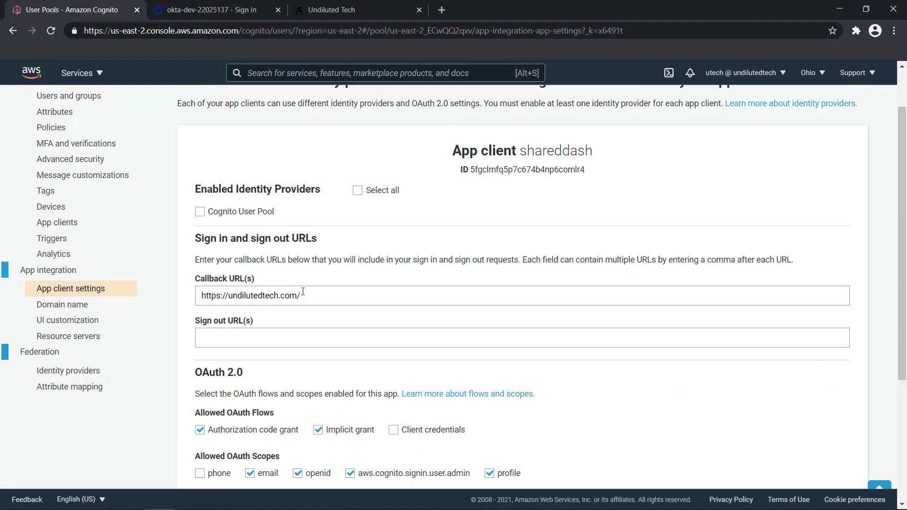
Save domain prefix shareddasshcw after an availability check, then view the App clients page
{"action": "left_click", "coordinate": [57, 309]}
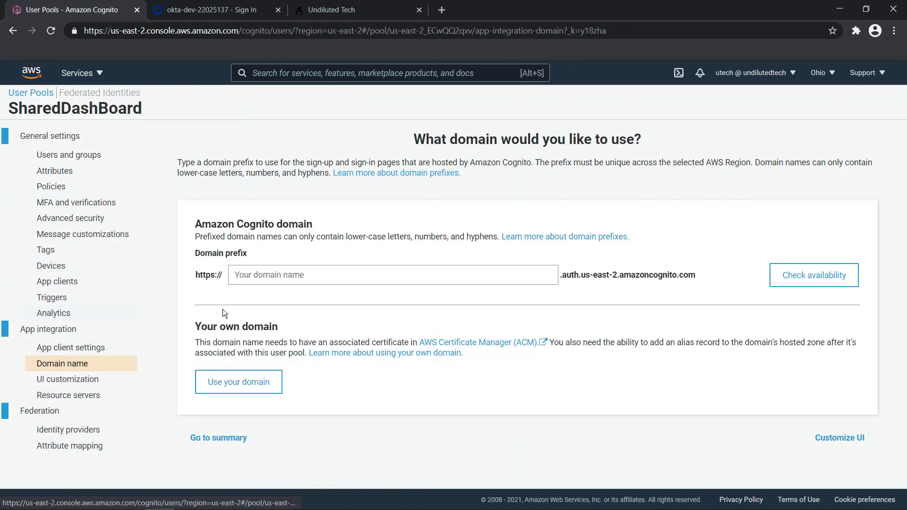
{"action": "left_click", "coordinate": [277, 275]}
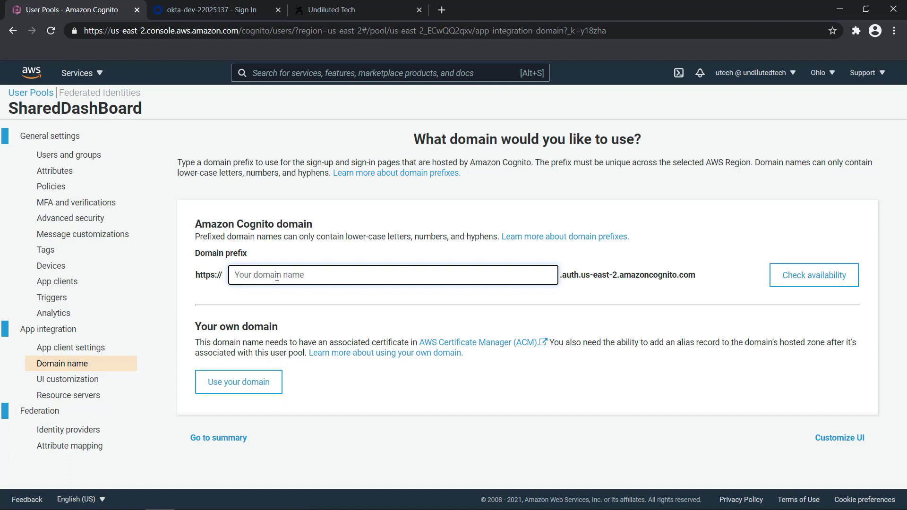
{"action": "type", "text": "s"}
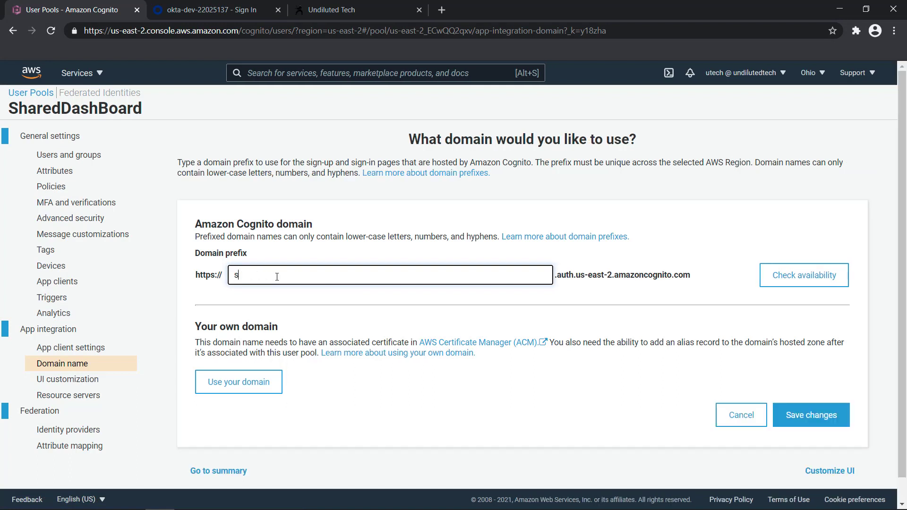
{"action": "type", "text": "hared"}
{"action": "type", "text": "das"}
{"action": "type", "text": "hb"}
{"action": "type", "text": "oar"}
{"action": "left_click", "coordinate": [808, 285]}
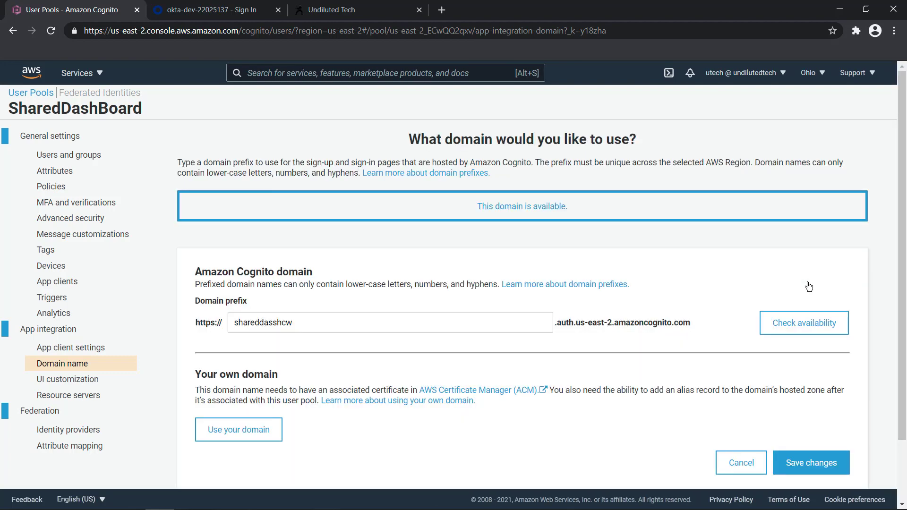
{"action": "scroll", "coordinate": [520, 353], "scroll_direction": "down", "scroll_amount": 2}
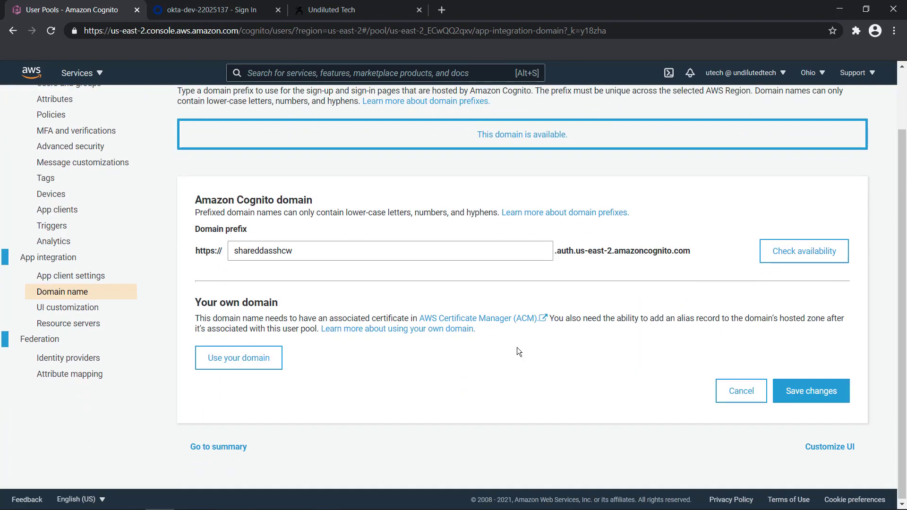
{"action": "left_click", "coordinate": [798, 392]}
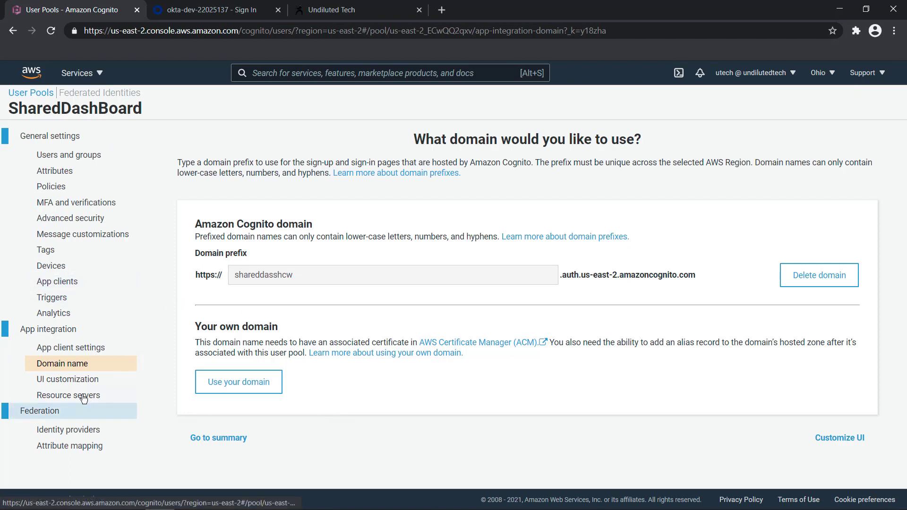
{"action": "left_click", "coordinate": [74, 283]}
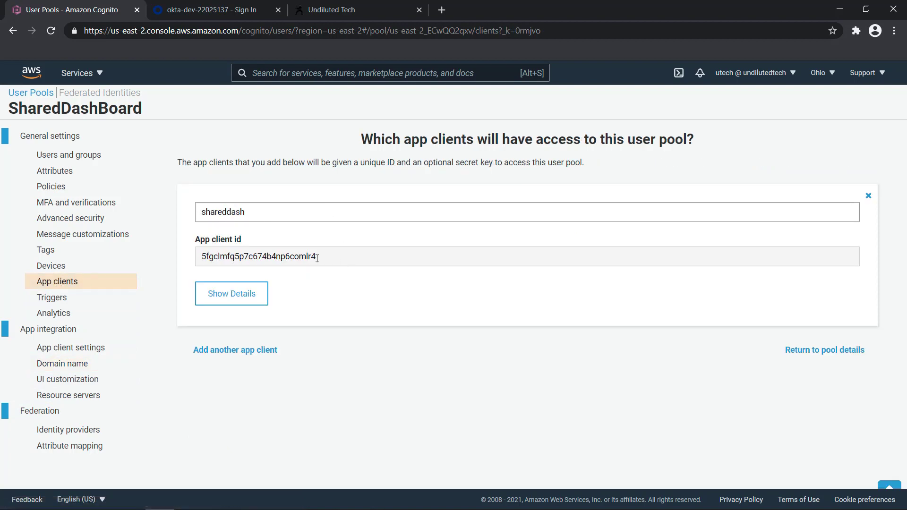
Return to the pool's General settings, then switch to the Okta sign-in tab
{"action": "left_click", "coordinate": [72, 138]}
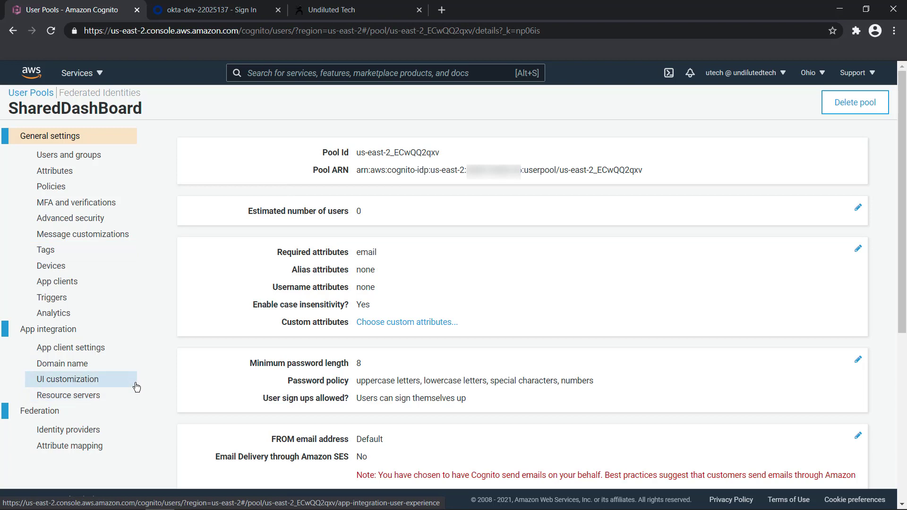
{"action": "left_click", "coordinate": [201, 13]}
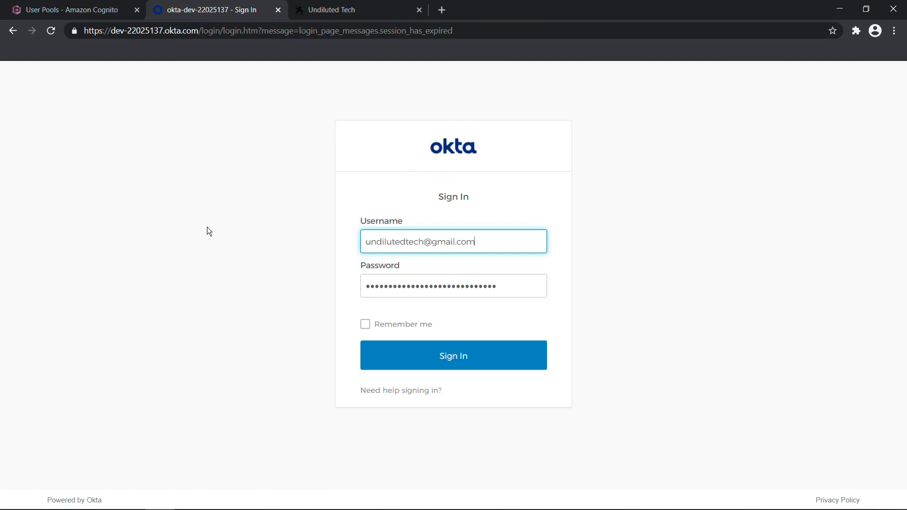
Sign in to the Okta developer org and open Applications from the dashboard sidebar
{"action": "left_click", "coordinate": [457, 358]}
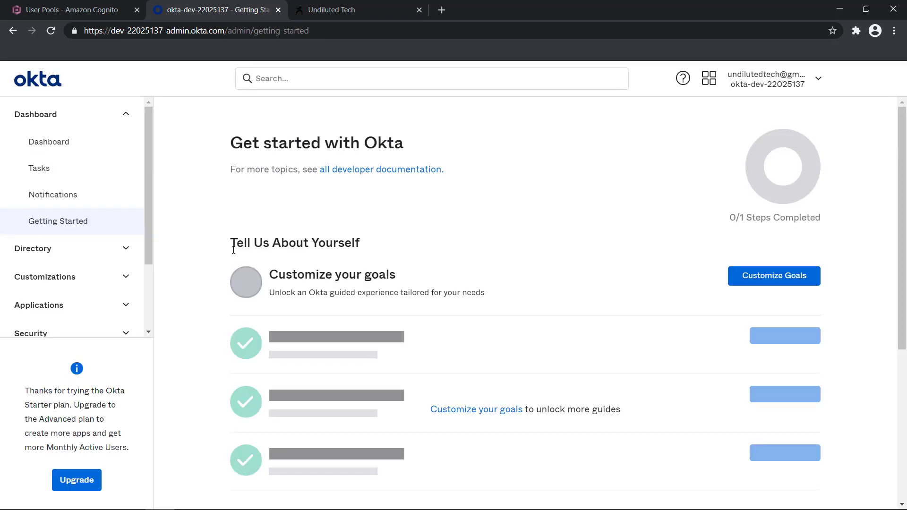
{"action": "left_click", "coordinate": [32, 141]}
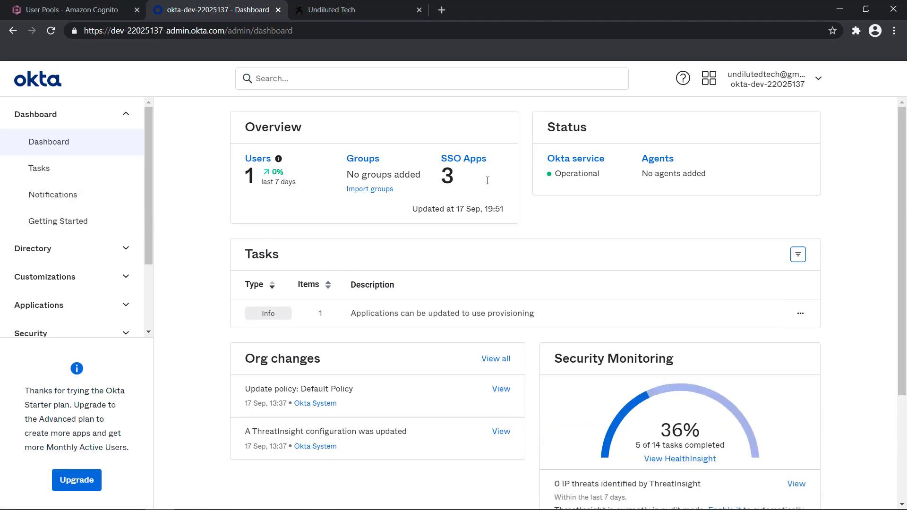
{"action": "scroll", "coordinate": [442, 351], "scroll_direction": "down", "scroll_amount": 3}
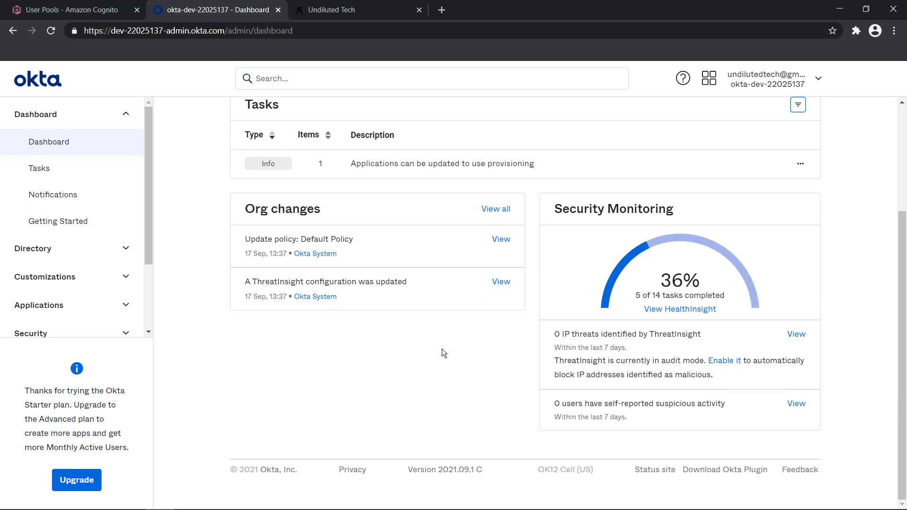
{"action": "scroll", "coordinate": [442, 350], "scroll_direction": "up", "scroll_amount": 3}
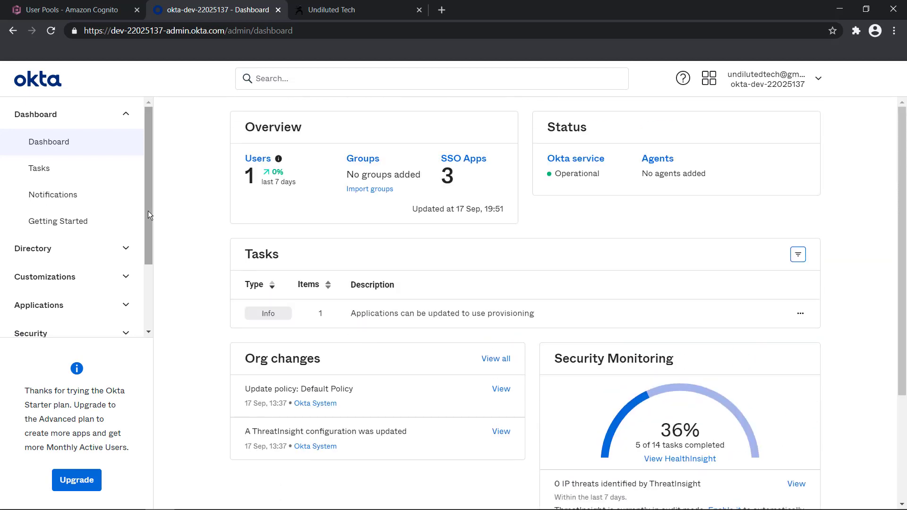
{"action": "left_click_drag", "start_coordinate": [149, 210], "coordinate": [152, 285]}
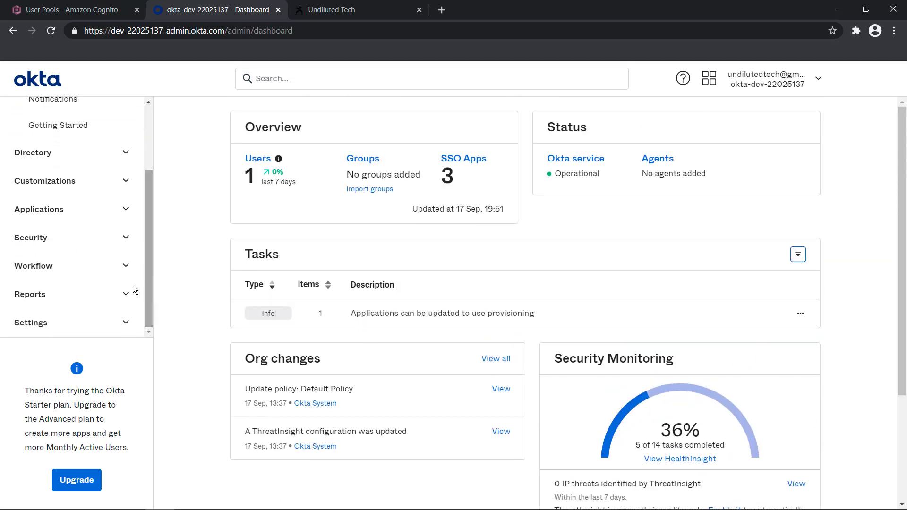
{"action": "left_click", "coordinate": [79, 211]}
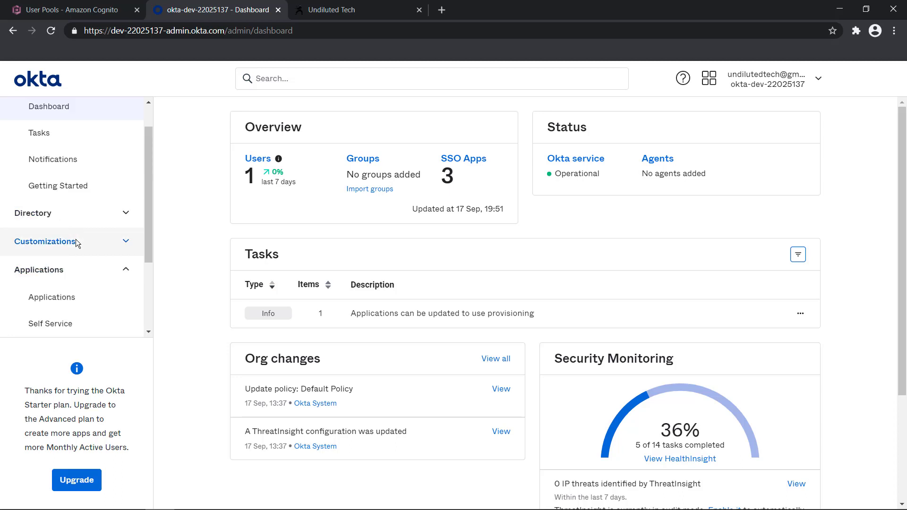
{"action": "scroll", "coordinate": [78, 265], "scroll_direction": "down", "scroll_amount": 3}
{"action": "left_click", "coordinate": [56, 190]}
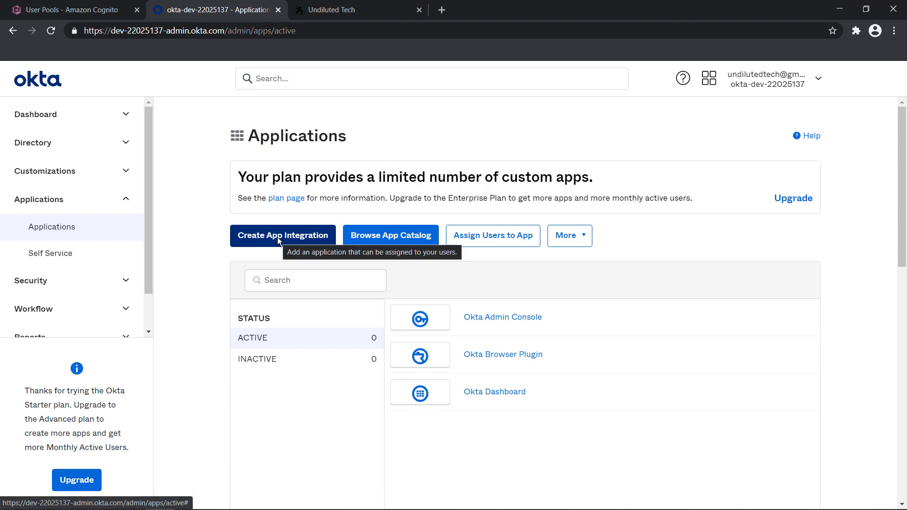
Create a SAML 2.0 app integration named SharedDash and advance to Configure SAML
{"action": "left_click", "coordinate": [278, 240]}
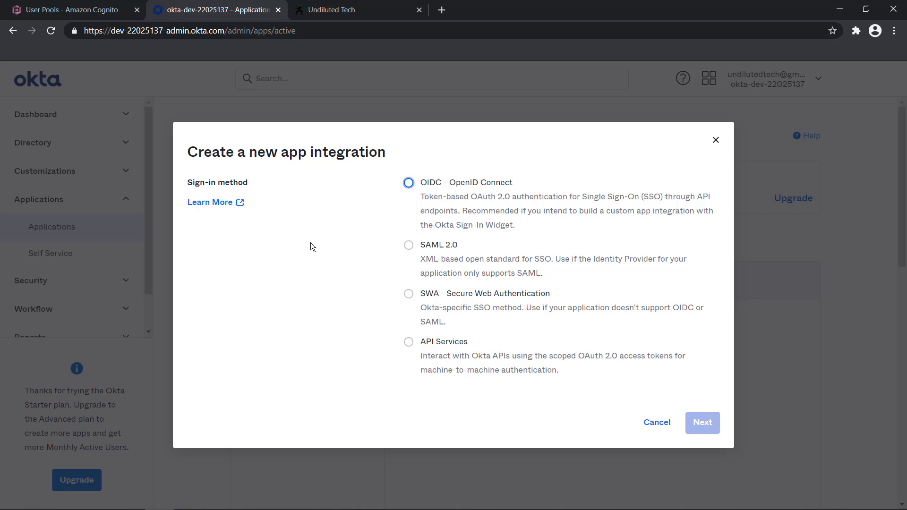
{"action": "left_click", "coordinate": [409, 245]}
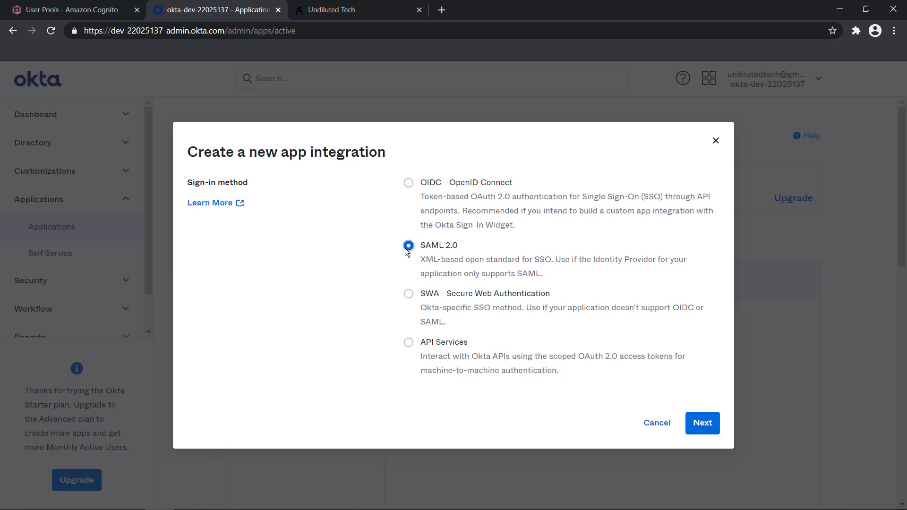
{"action": "left_click", "coordinate": [694, 424]}
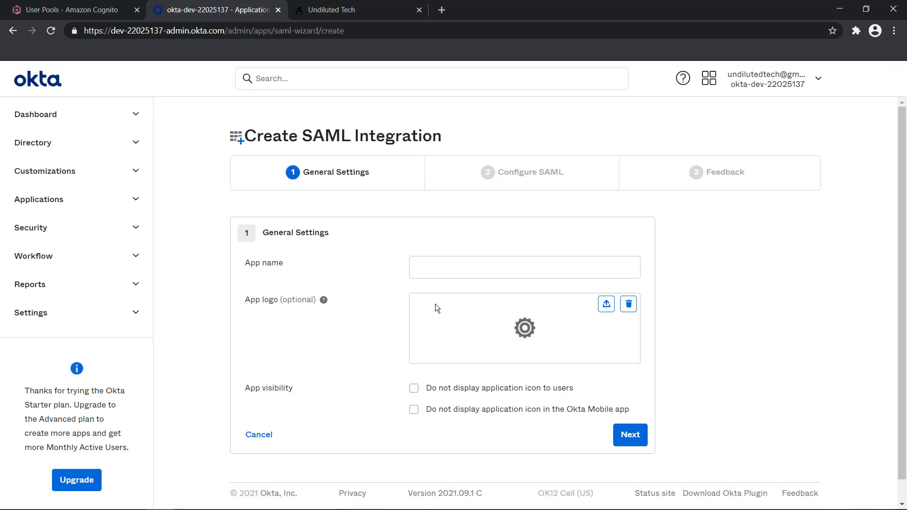
{"action": "left_click", "coordinate": [463, 268]}
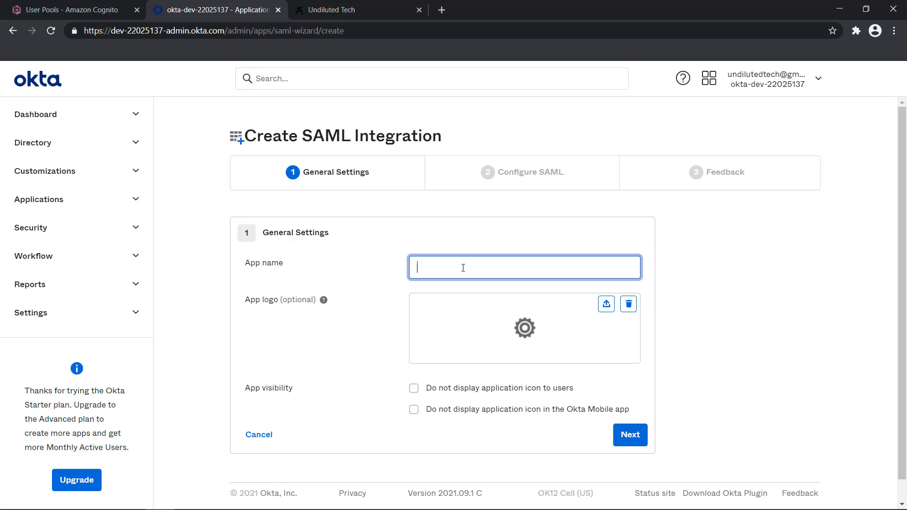
{"action": "type", "text": "SharedDash"}
{"action": "scroll", "coordinate": [407, 312], "scroll_direction": "down", "scroll_amount": 1}
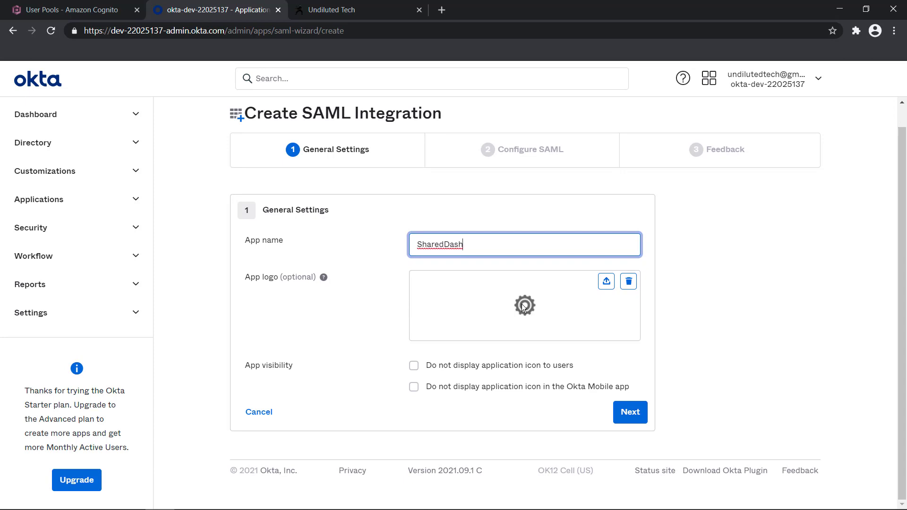
{"action": "left_click", "coordinate": [628, 410]}
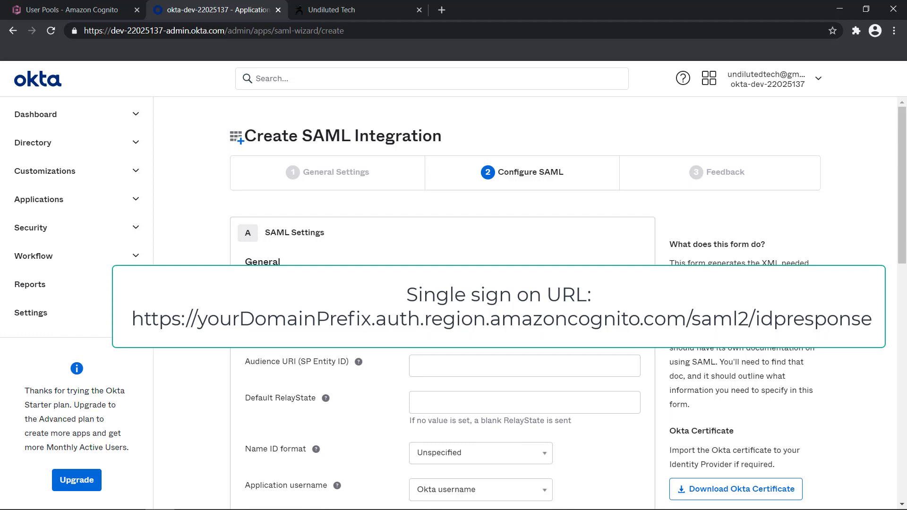
Check the Cognito saml2/idpresponse Single sign on URL, then paste urn:amazon:cognito:sp: as audience URI
{"action": "scroll", "coordinate": [525, 302], "scroll_direction": "down", "scroll_amount": 3}
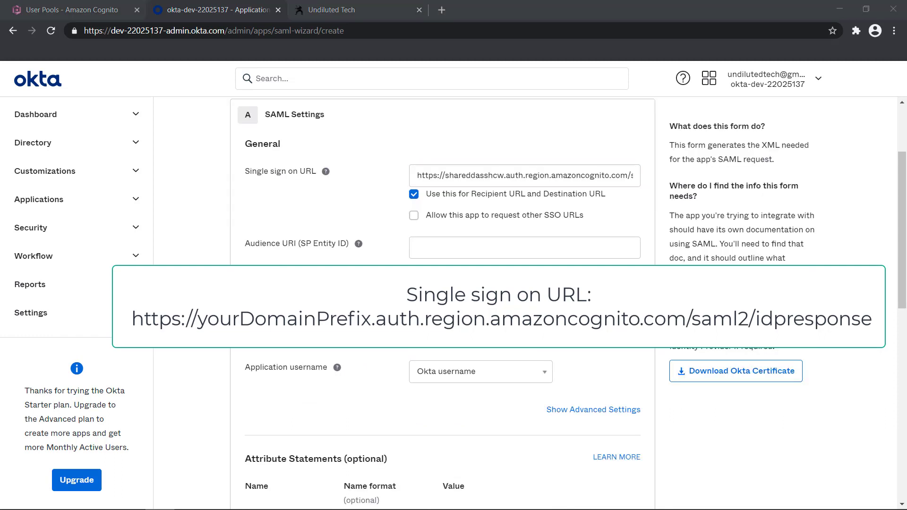
{"action": "left_click", "coordinate": [434, 177]}
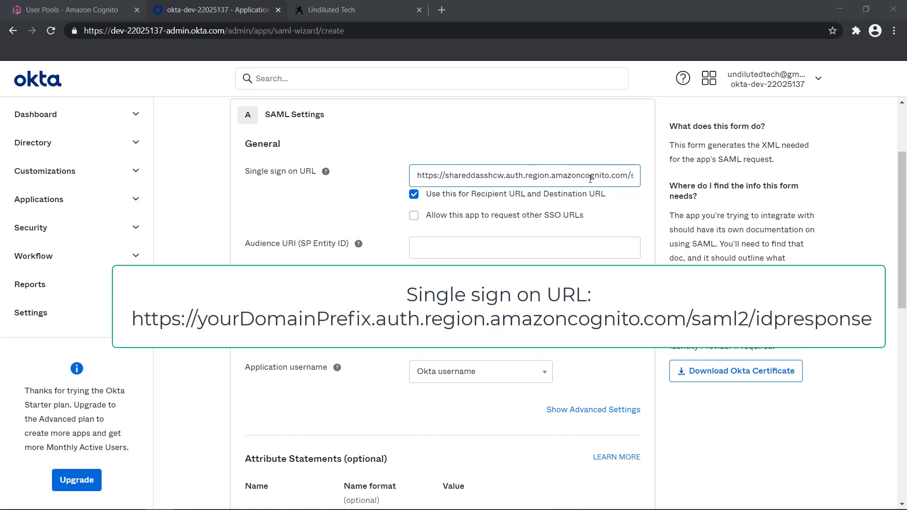
{"action": "left_click", "coordinate": [616, 177]}
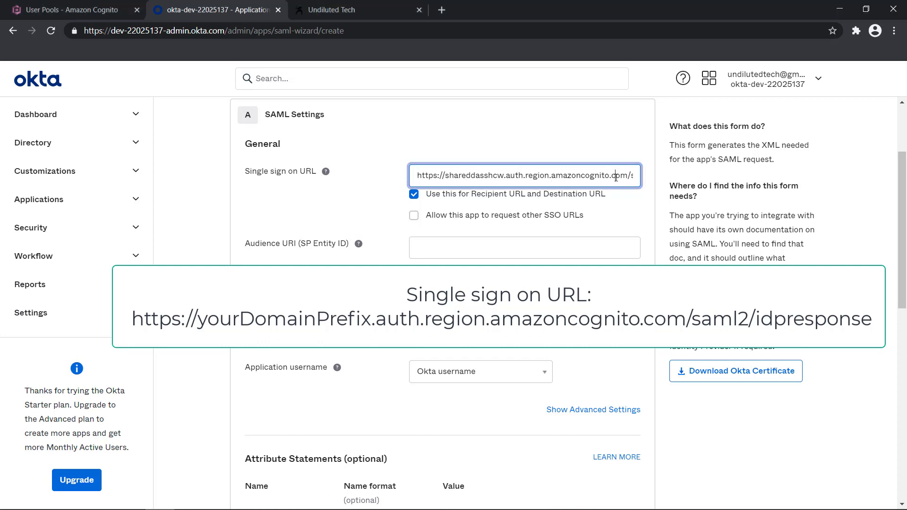
{"action": "key", "text": "Right"}
{"action": "key", "text": "Right"}
{"action": "key", "text": "Right"}
{"action": "key", "text": "Right"}
{"action": "key", "text": "Right"}
{"action": "key", "text": "Right"}
{"action": "key", "text": "Right"}
{"action": "key", "text": "Right"}
{"action": "key", "text": "Right"}
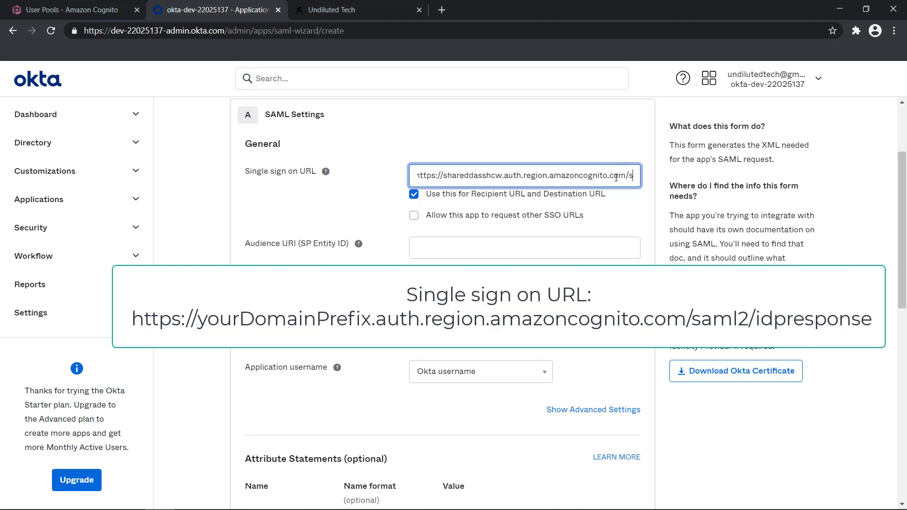
{"action": "key", "text": "Right"}
{"action": "key", "text": "Right"}
{"action": "key", "text": "Right"}
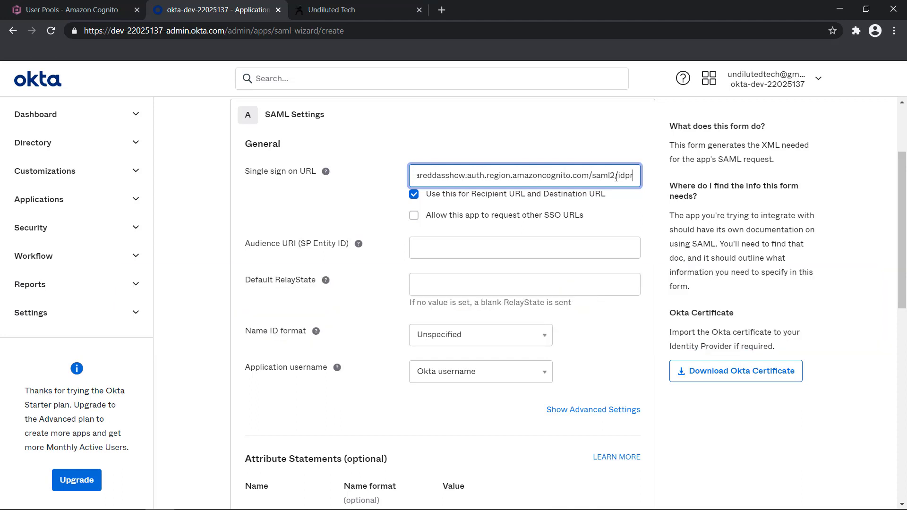
{"action": "key", "text": "Right"}
{"action": "key", "text": "Right"}
{"action": "key", "text": "Right"}
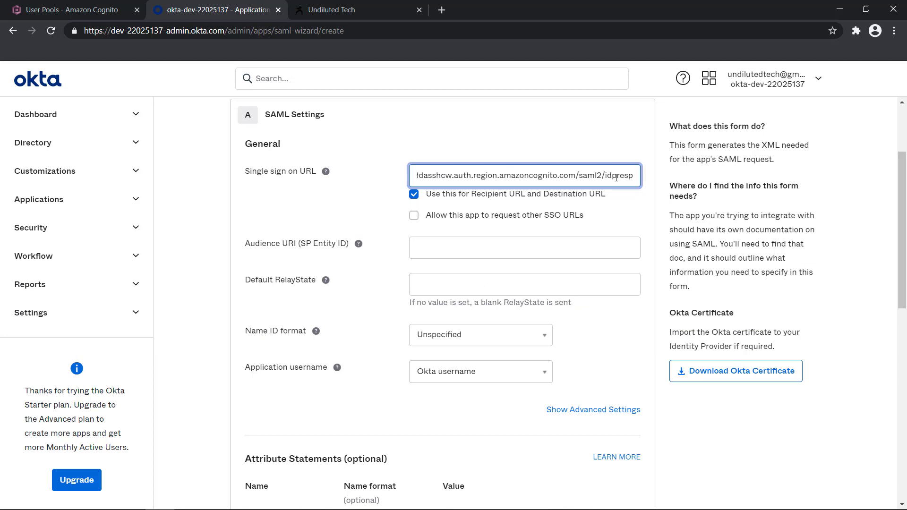
{"action": "left_click", "coordinate": [448, 249]}
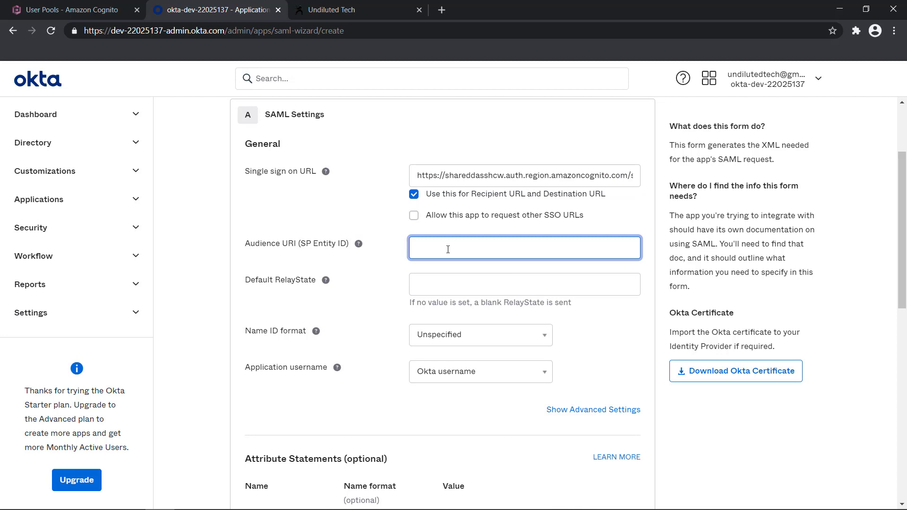
{"action": "type", "text": "urn:amazon:cognito:sp:"}
Copy the SharedDashBoard Pool Id from Cognito General settings and return to the Okta form
{"action": "left_click", "coordinate": [42, 11]}
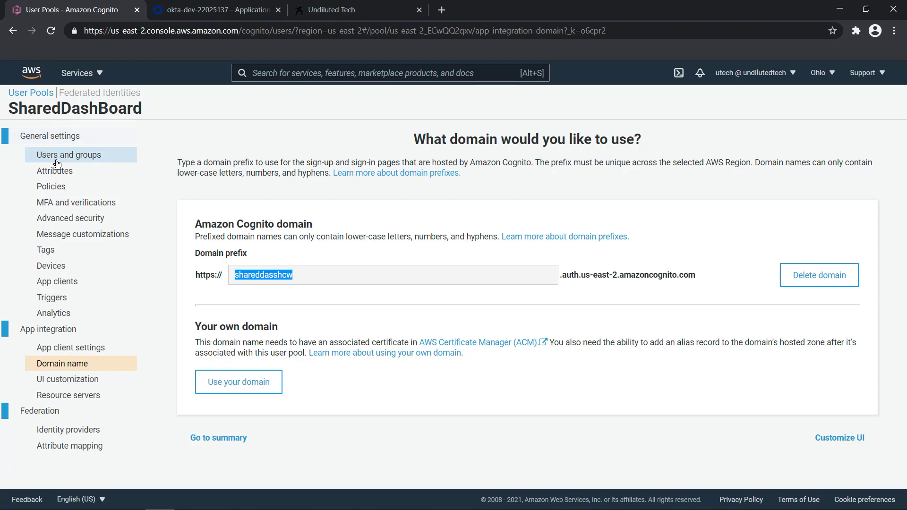
{"action": "left_click", "coordinate": [63, 142]}
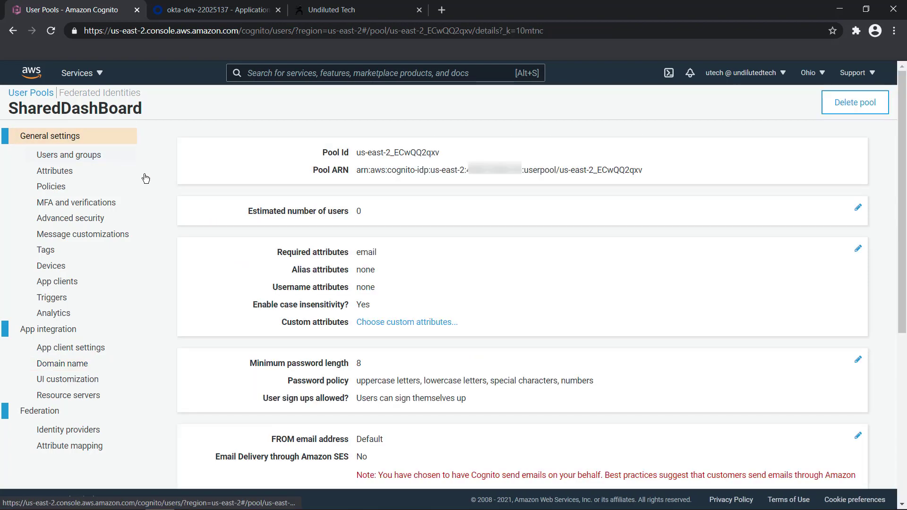
{"action": "left_click_drag", "start_coordinate": [355, 153], "coordinate": [442, 154]}
{"action": "right_click", "coordinate": [431, 152]}
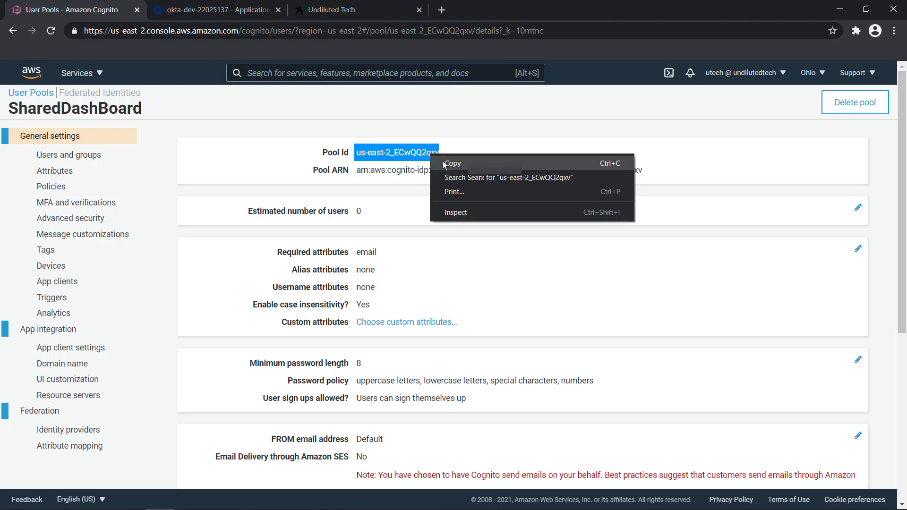
{"action": "left_click", "coordinate": [446, 166]}
{"action": "left_click", "coordinate": [226, 10]}
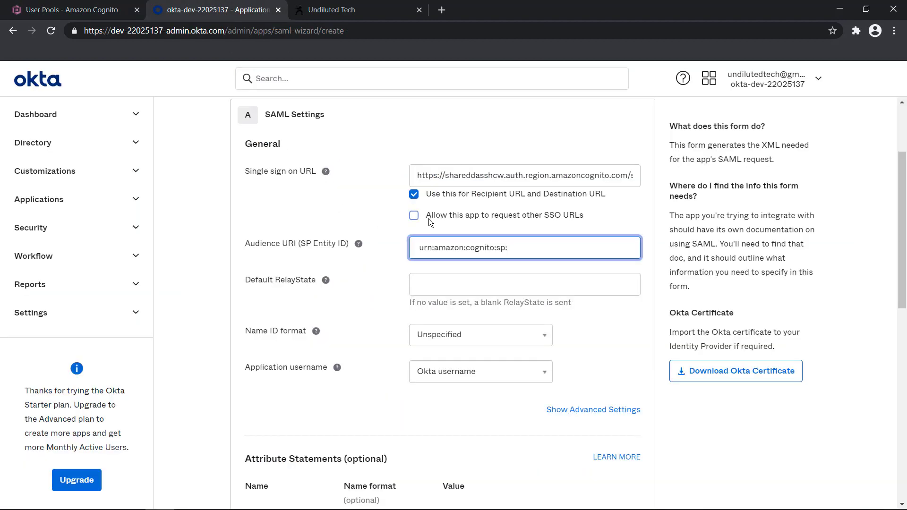
Complete audience URI urn:amazon:cognito:sp:us-east-2_ECwQQ2qxv; set Name ID format EmailAddress and application username Email
{"action": "key", "text": "ctrl+v"}
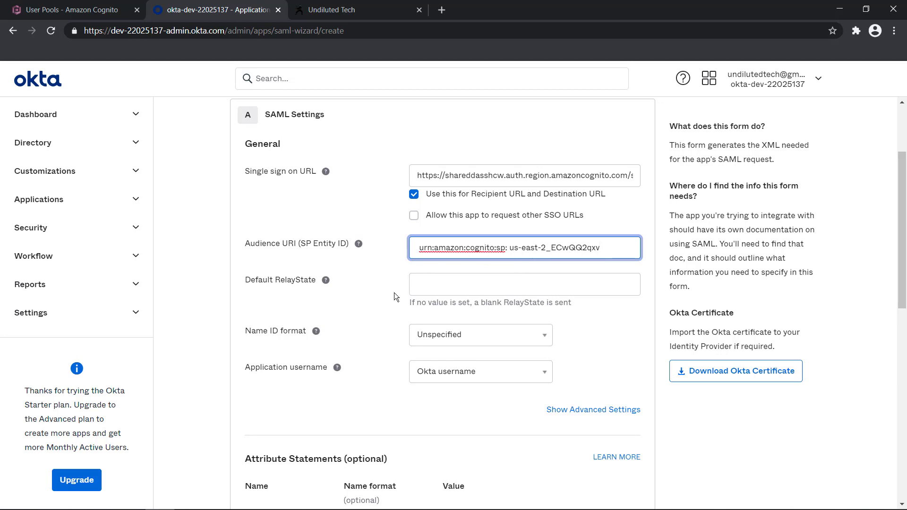
{"action": "scroll", "coordinate": [374, 307], "scroll_direction": "down", "scroll_amount": 3}
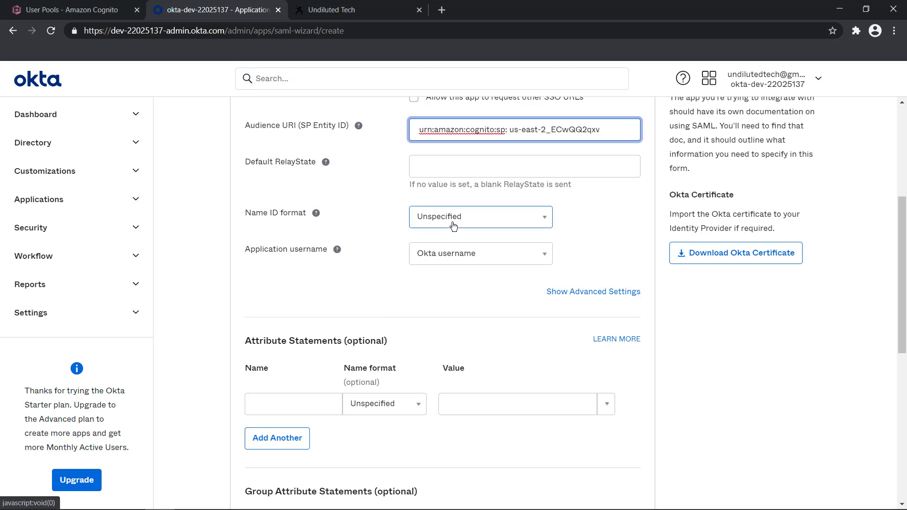
{"action": "left_click", "coordinate": [546, 220]}
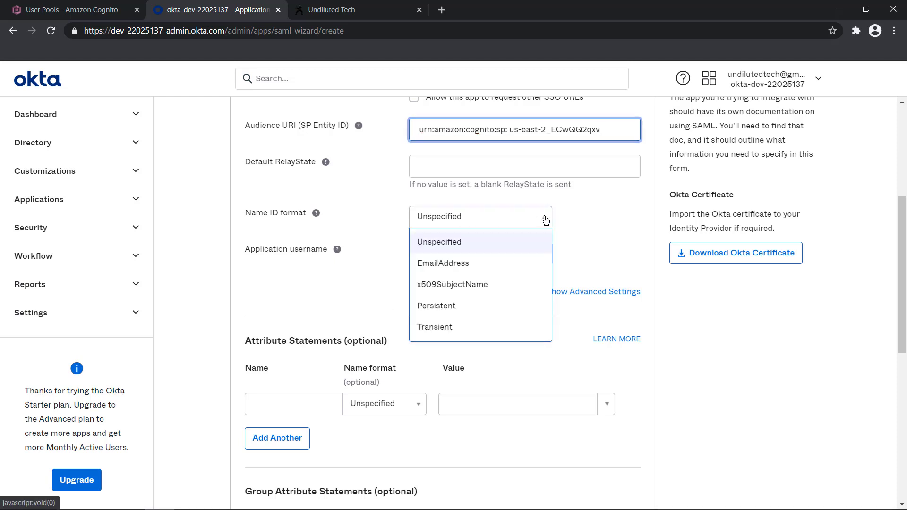
{"action": "left_click", "coordinate": [463, 264]}
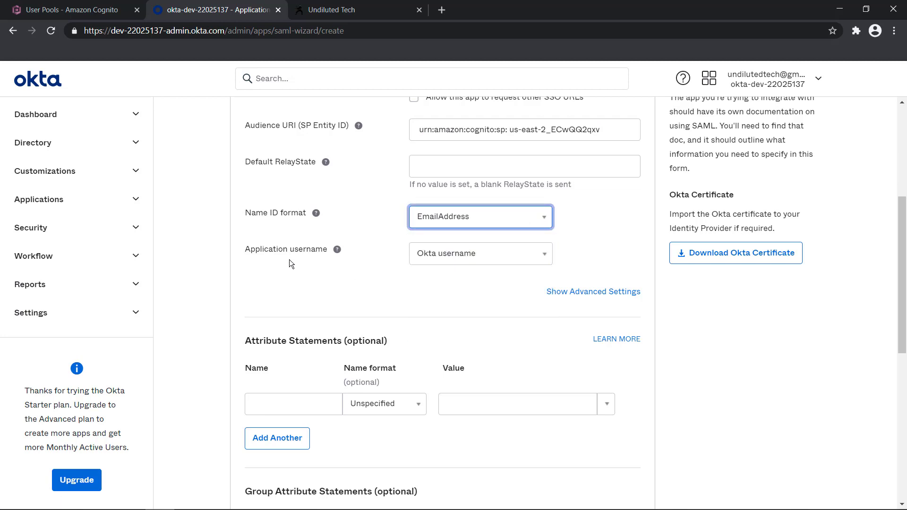
{"action": "left_click", "coordinate": [425, 255]}
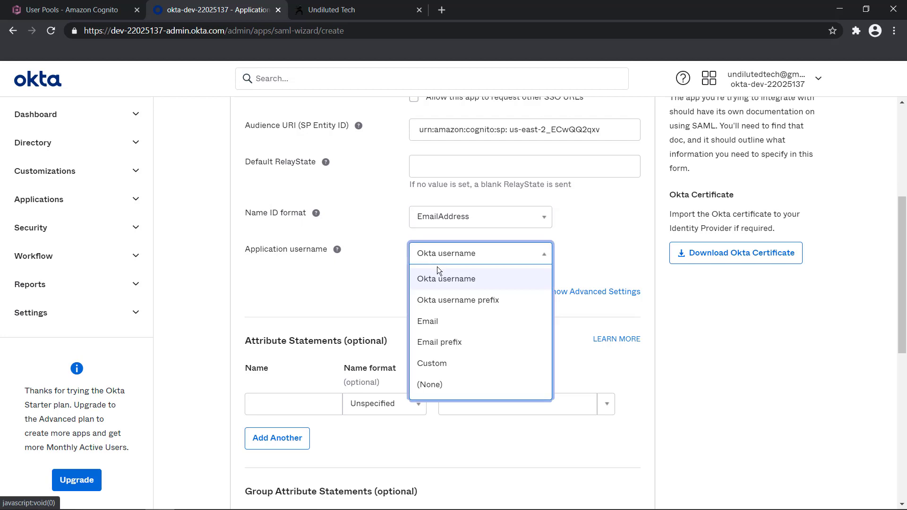
{"action": "left_click", "coordinate": [429, 322]}
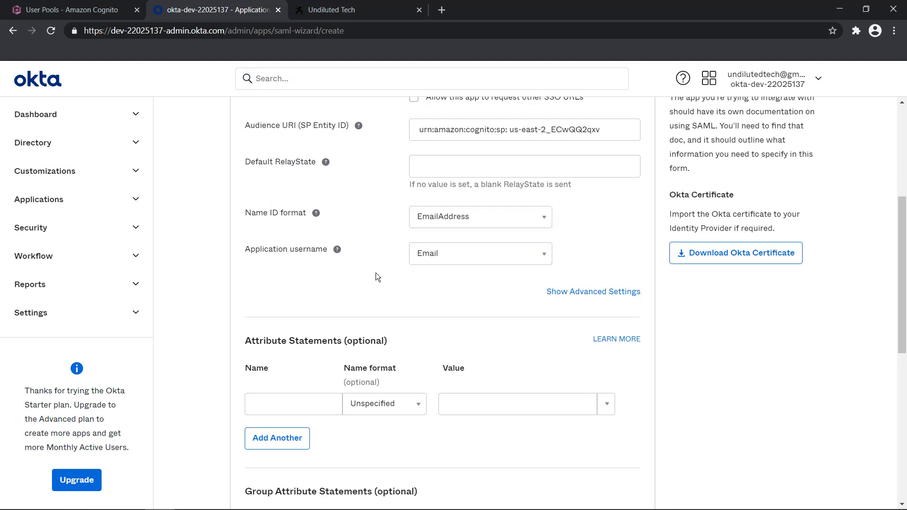
{"action": "scroll", "coordinate": [376, 274], "scroll_direction": "down", "scroll_amount": 5}
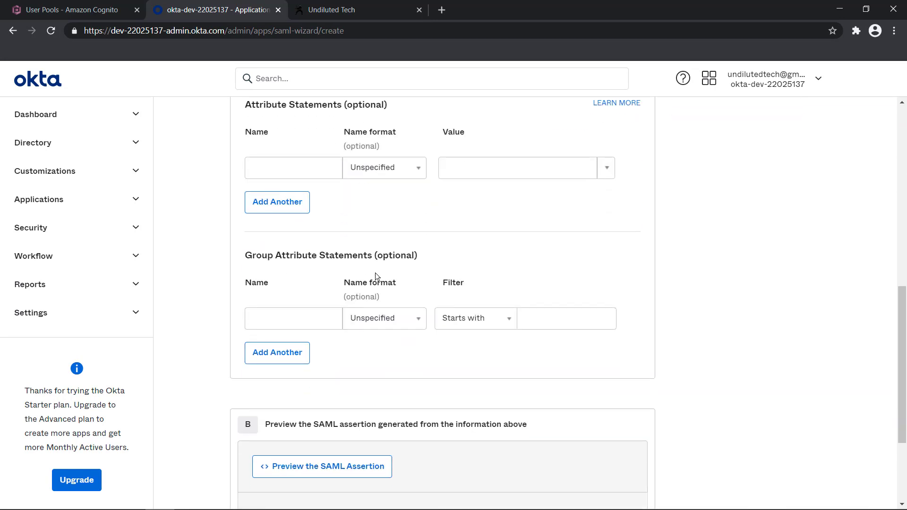
Map the pasted emailaddress claim URI, name format Unspecified, to user.email in Attribute Statements
{"action": "left_click", "coordinate": [300, 177]}
{"action": "left_click", "coordinate": [299, 177]}
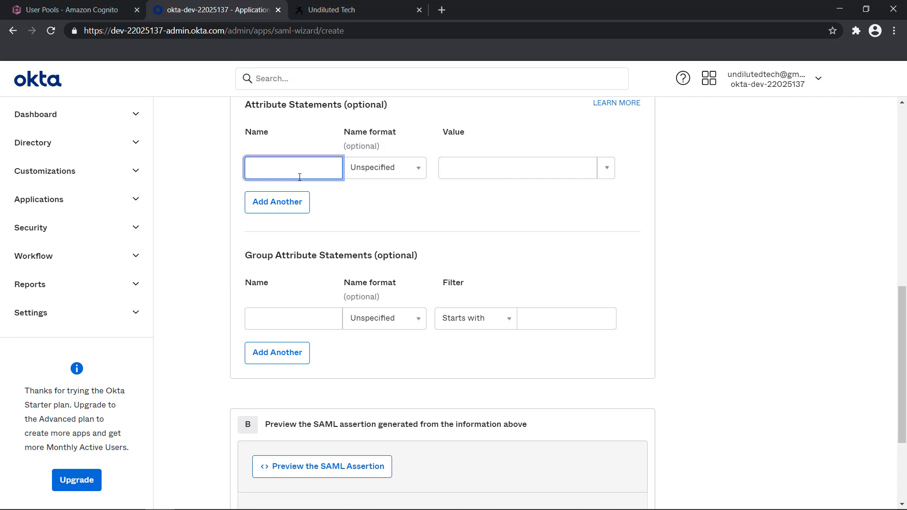
{"action": "key", "text": "ctrl+v"}
{"action": "left_click", "coordinate": [415, 171]}
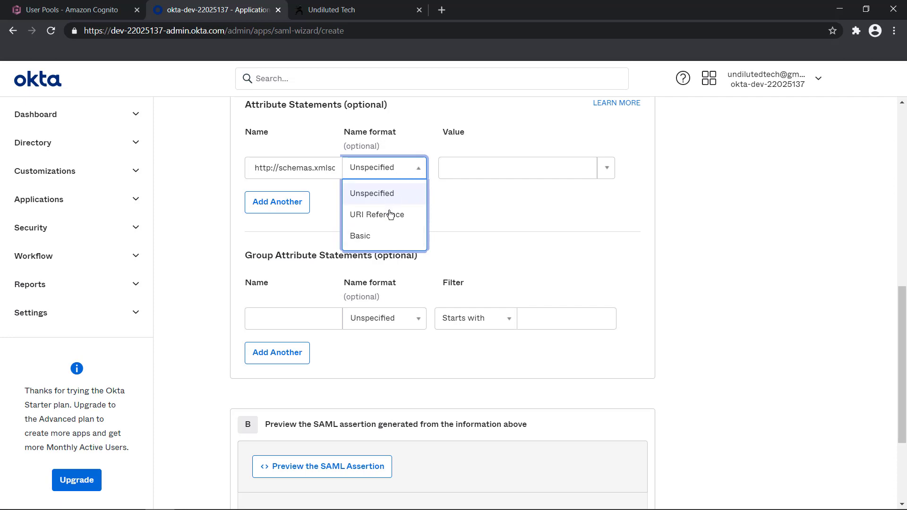
{"action": "left_click", "coordinate": [459, 198]}
{"action": "left_click", "coordinate": [482, 171]}
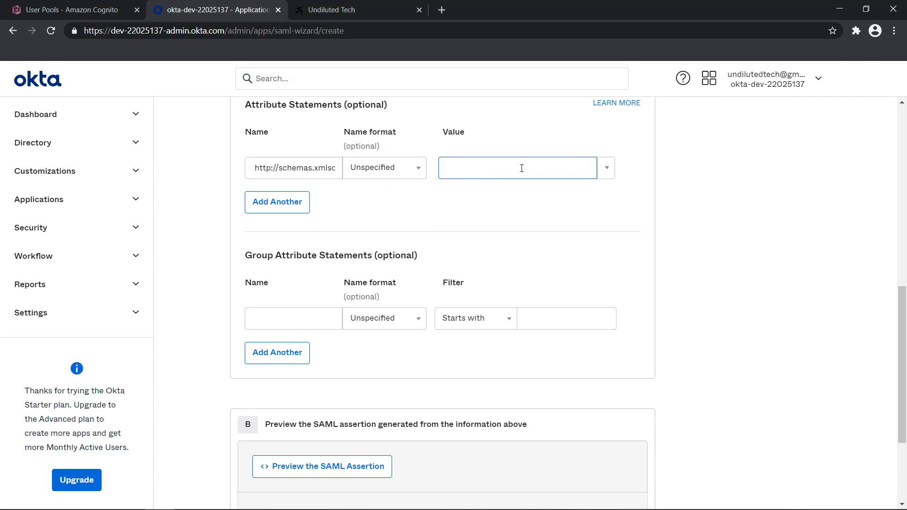
{"action": "left_click", "coordinate": [601, 171]}
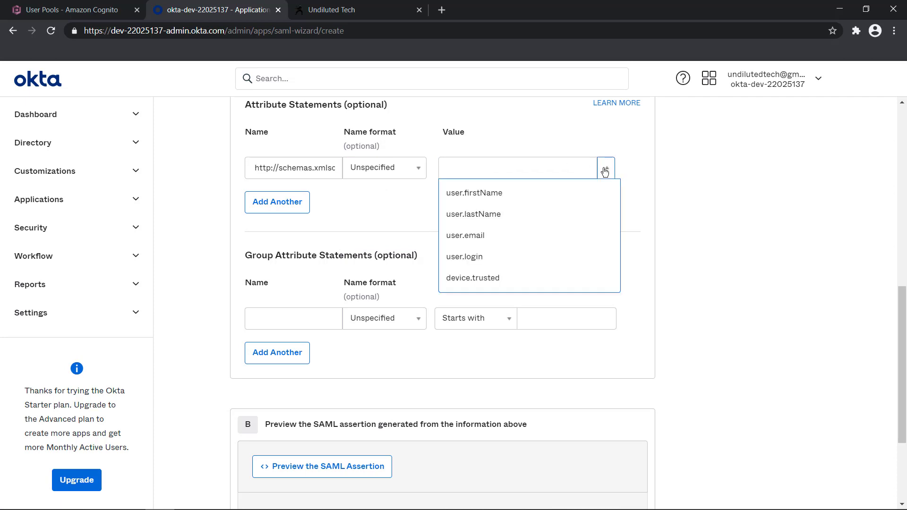
{"action": "left_click", "coordinate": [488, 239]}
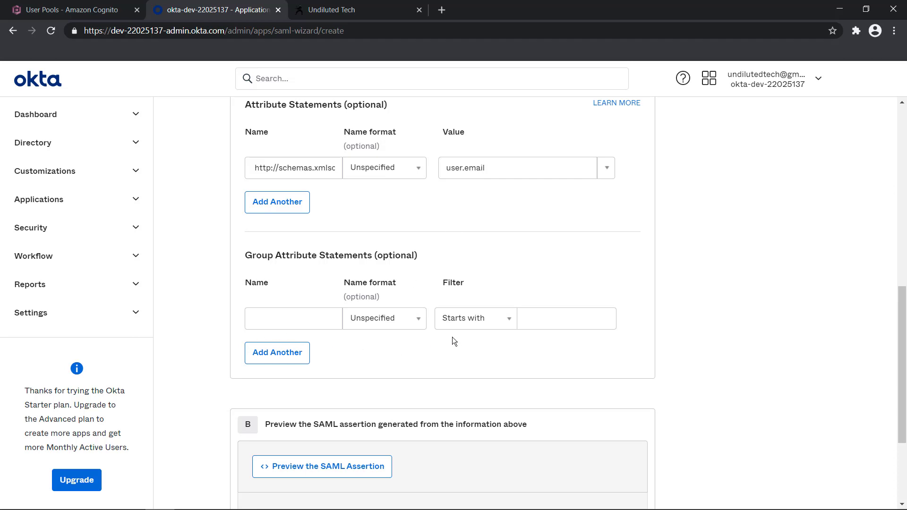
{"action": "scroll", "coordinate": [452, 337], "scroll_direction": "down", "scroll_amount": 3}
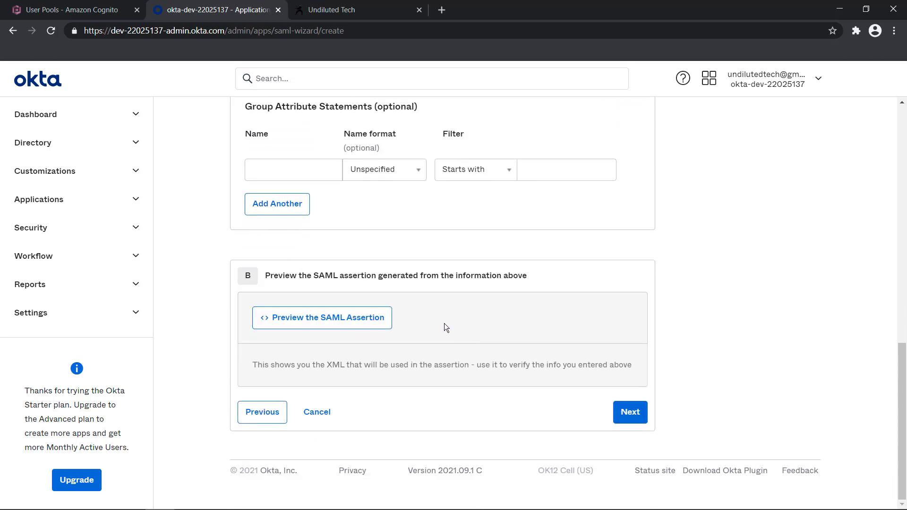
Select 'I'm a software vendor' on the Feedback step and finish the SharedDash integration
{"action": "left_click", "coordinate": [629, 414]}
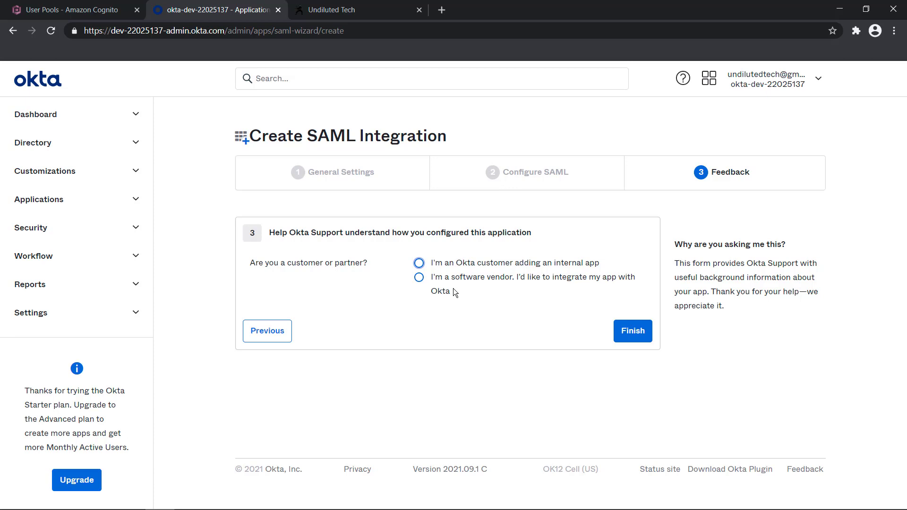
{"action": "left_click", "coordinate": [631, 335]}
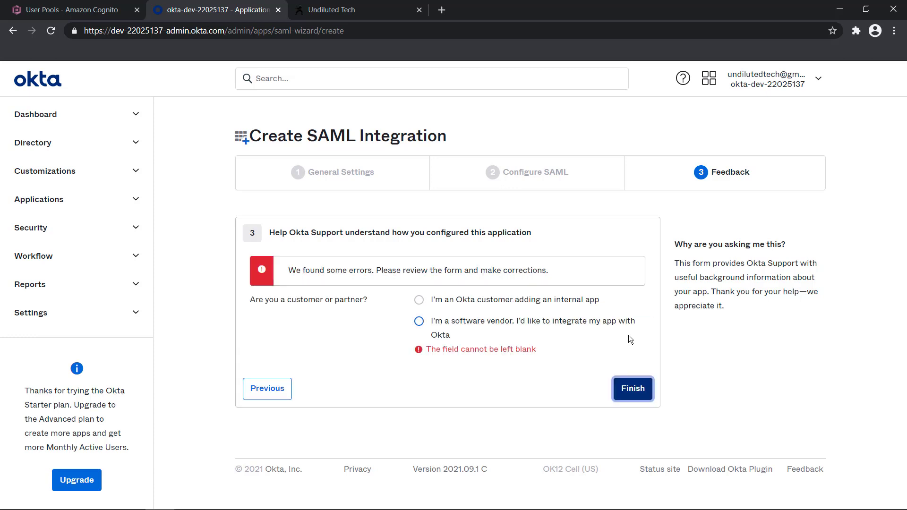
{"action": "left_click", "coordinate": [419, 322]}
{"action": "scroll", "coordinate": [488, 359], "scroll_direction": "down", "scroll_amount": 1}
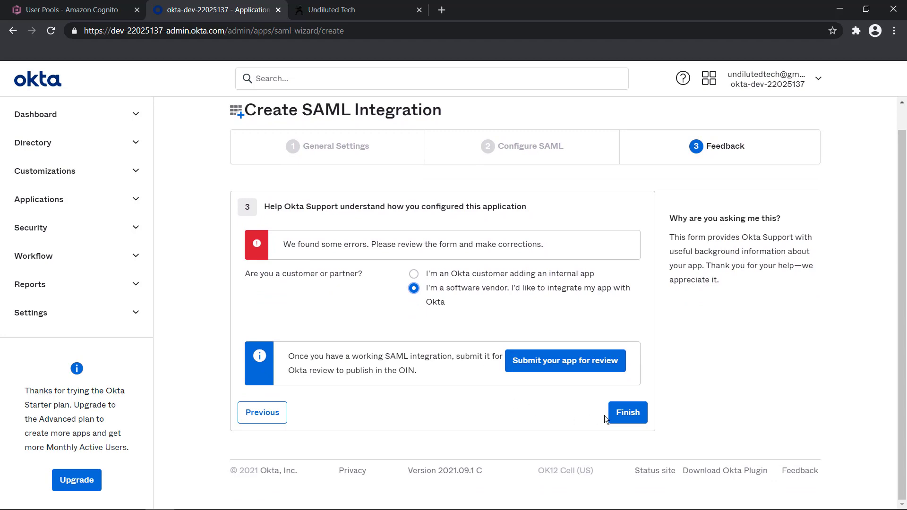
{"action": "left_click", "coordinate": [628, 415]}
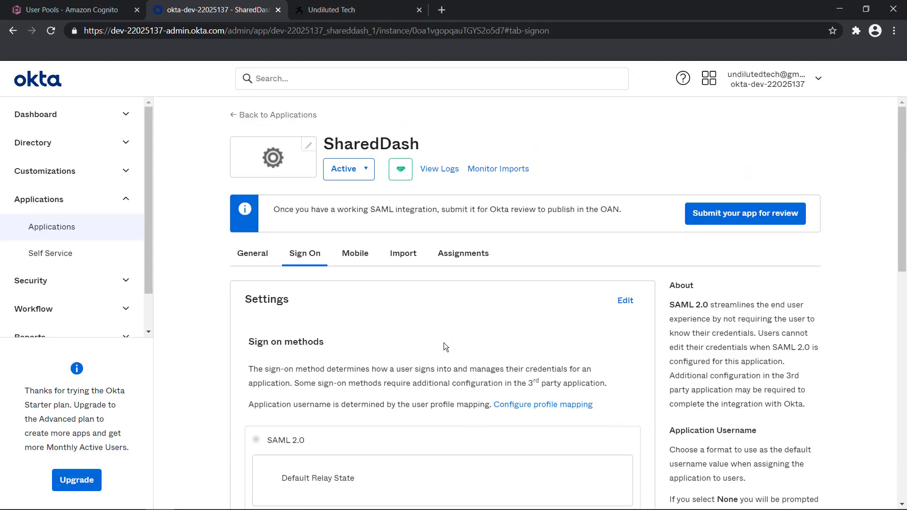
On the Assignments tab, assign SharedDash to the Cognito group via Assign to Groups
{"action": "scroll", "coordinate": [444, 342], "scroll_direction": "down", "scroll_amount": 6}
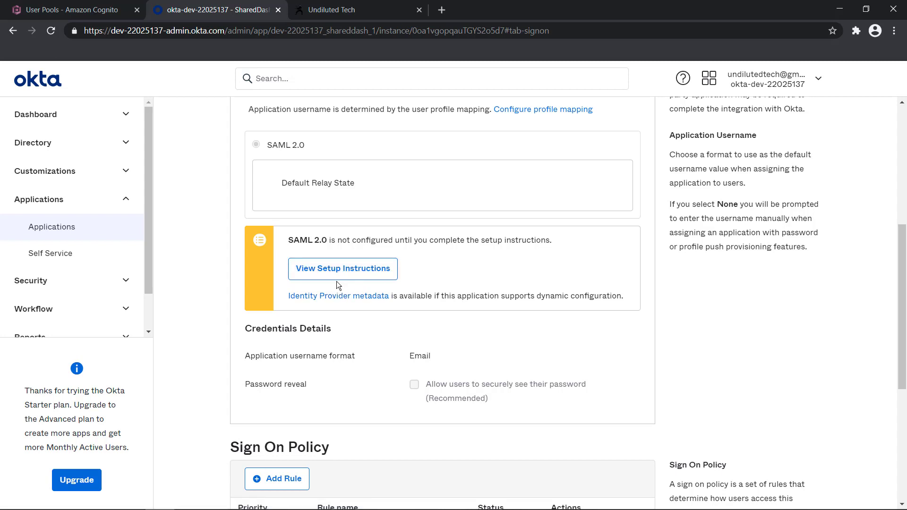
{"action": "scroll", "coordinate": [372, 309], "scroll_direction": "up", "scroll_amount": 6}
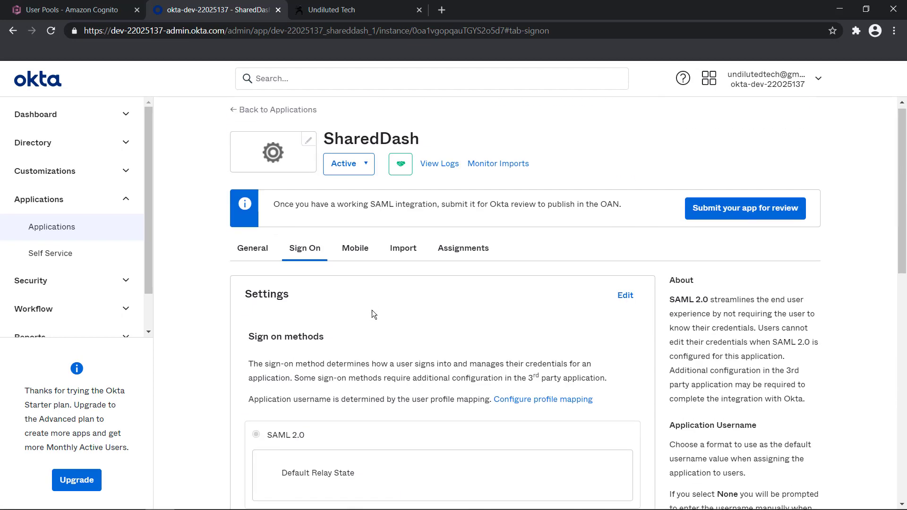
{"action": "left_click", "coordinate": [458, 259]}
{"action": "scroll", "coordinate": [371, 360], "scroll_direction": "down", "scroll_amount": 2}
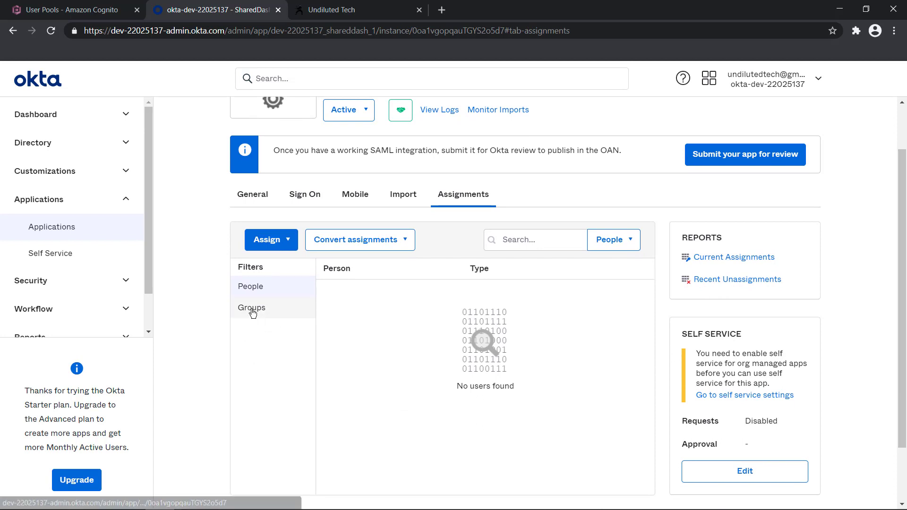
{"action": "left_click", "coordinate": [252, 309]}
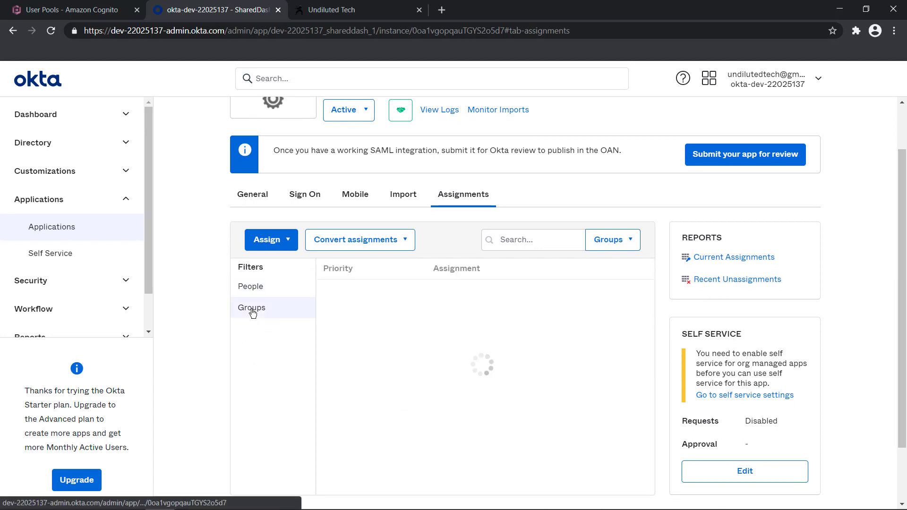
{"action": "left_click", "coordinate": [285, 242]}
{"action": "left_click", "coordinate": [289, 286]}
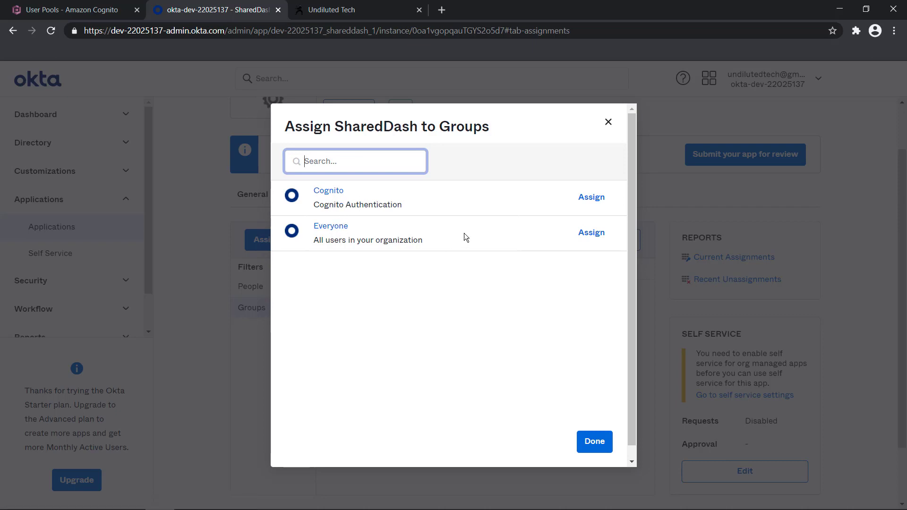
{"action": "left_click", "coordinate": [591, 199]}
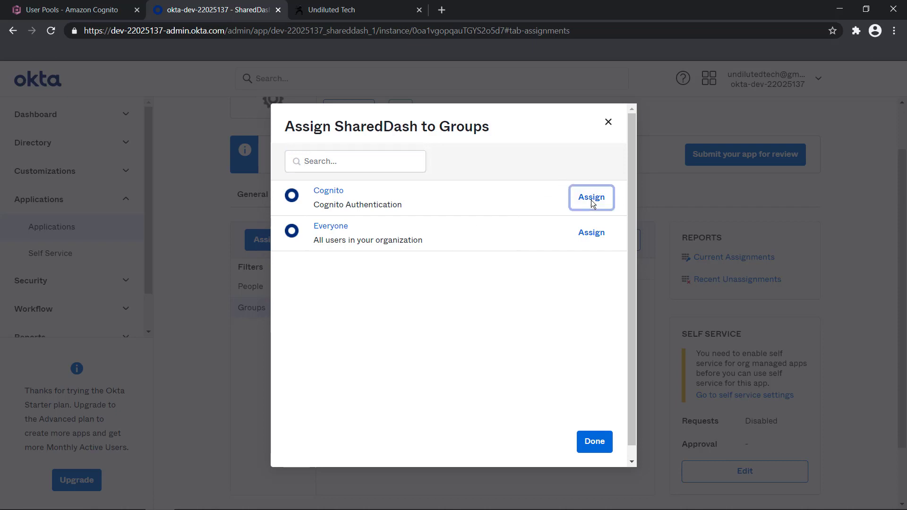
{"action": "left_click", "coordinate": [594, 439]}
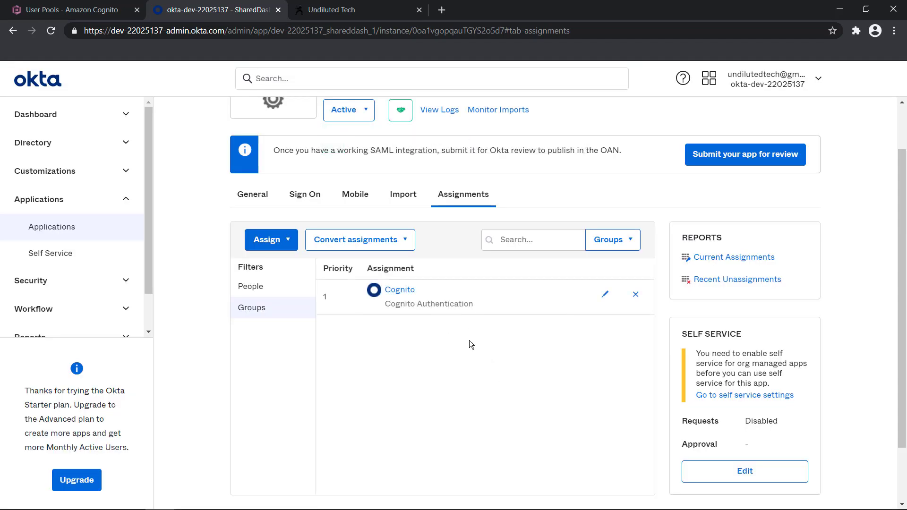
{"action": "scroll", "coordinate": [465, 352], "scroll_direction": "down", "scroll_amount": 3}
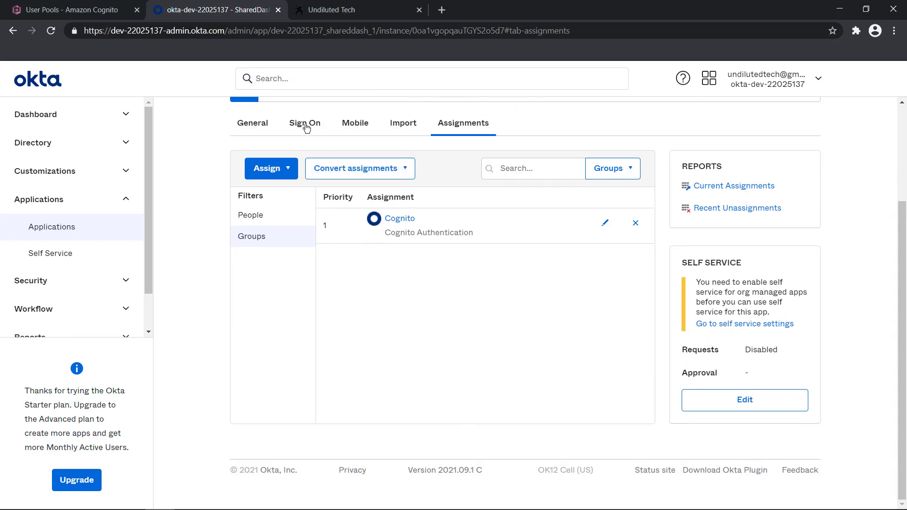
Copy the Identity Provider metadata link address from the Sign On tab
{"action": "left_click", "coordinate": [305, 124]}
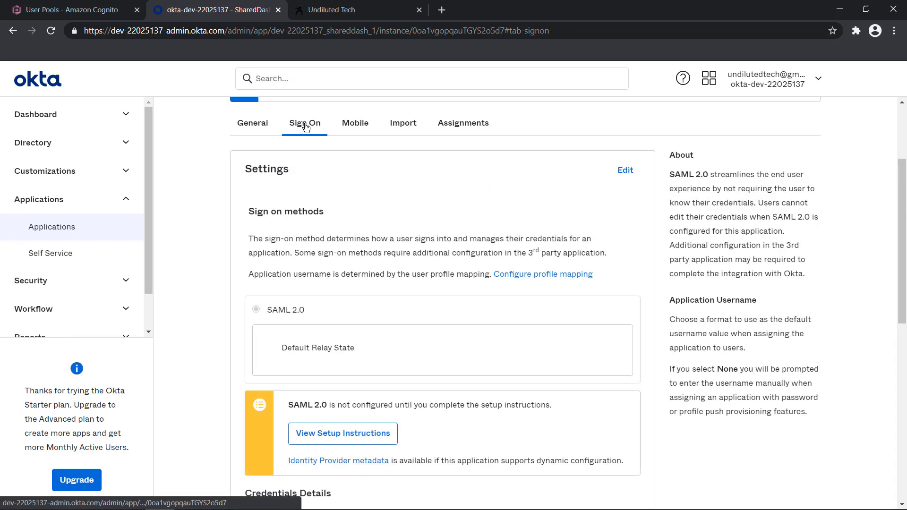
{"action": "scroll", "coordinate": [430, 315], "scroll_direction": "down", "scroll_amount": 5}
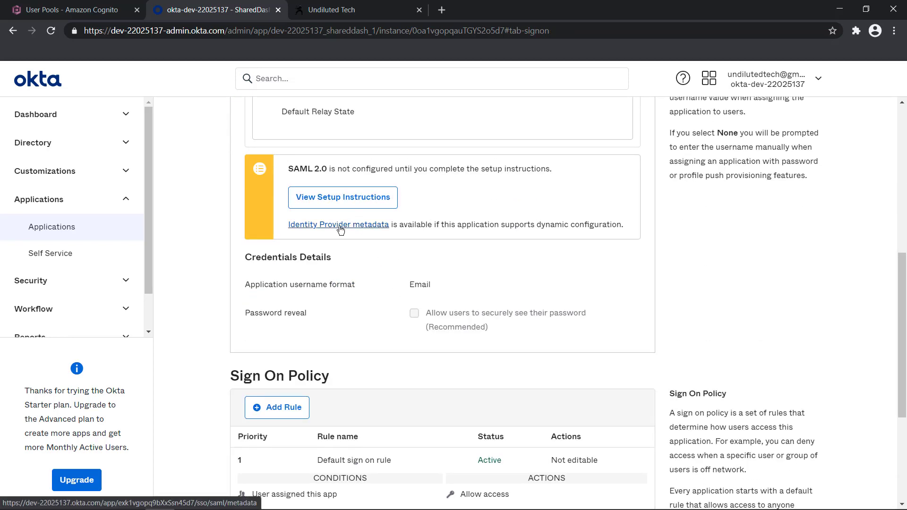
{"action": "right_click", "coordinate": [341, 229]}
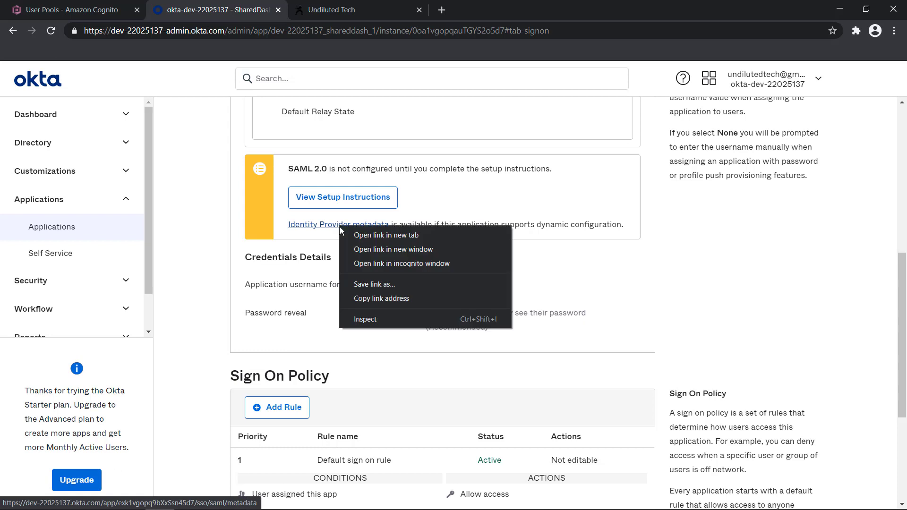
{"action": "left_click", "coordinate": [379, 299]}
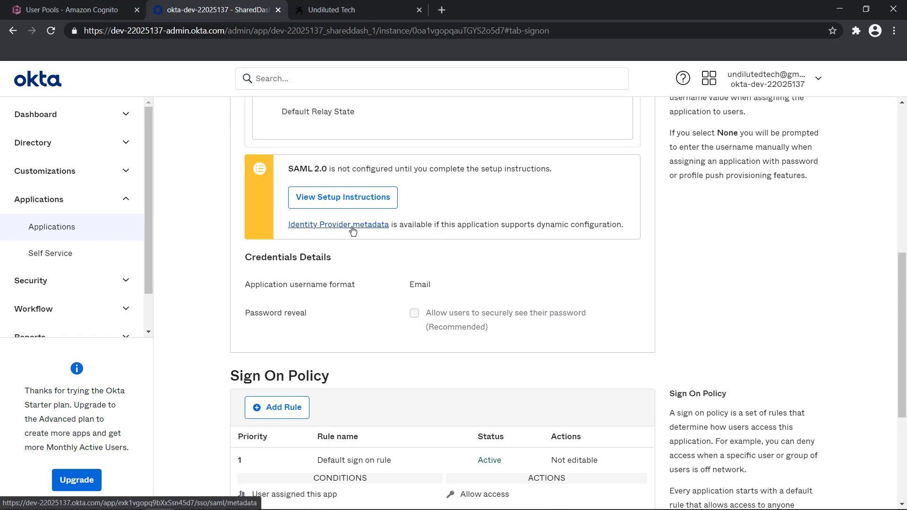
Open the Identity Provider metadata XML in a new browser tab
{"action": "right_click", "coordinate": [353, 230]}
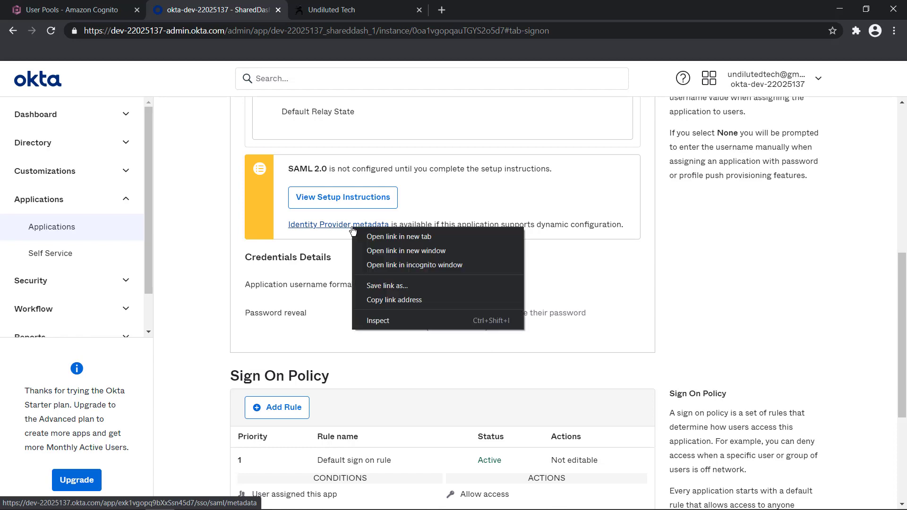
{"action": "left_click", "coordinate": [383, 237]}
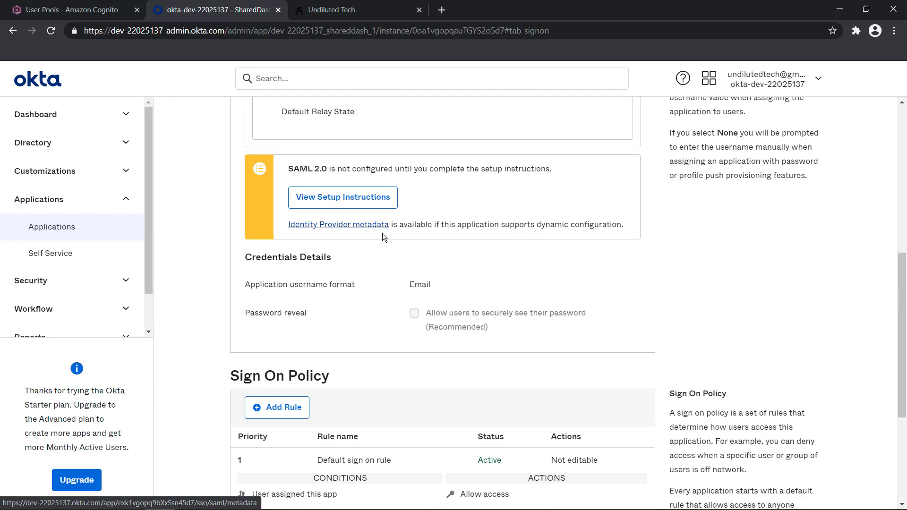
{"action": "left_click", "coordinate": [344, 16]}
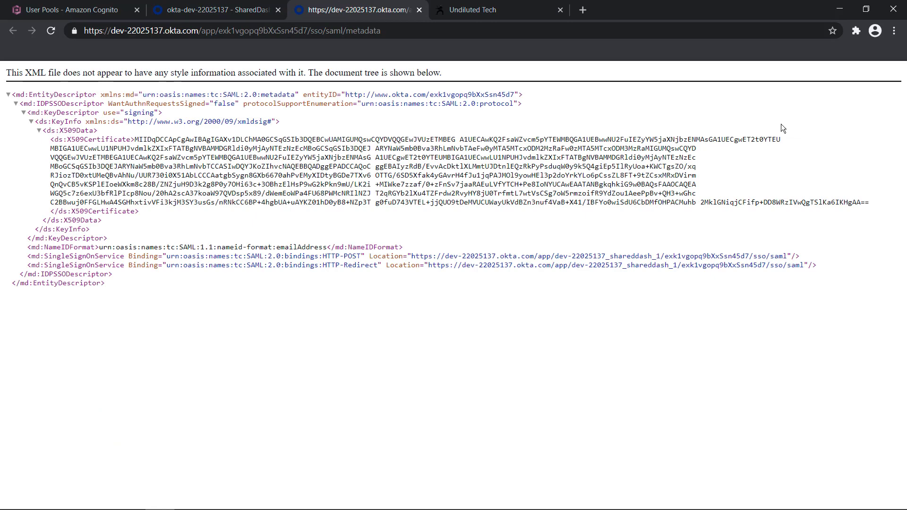
Save the metadata page as metadata.xml, close its tab, and recopy the metadata link
{"action": "left_click", "coordinate": [894, 31]}
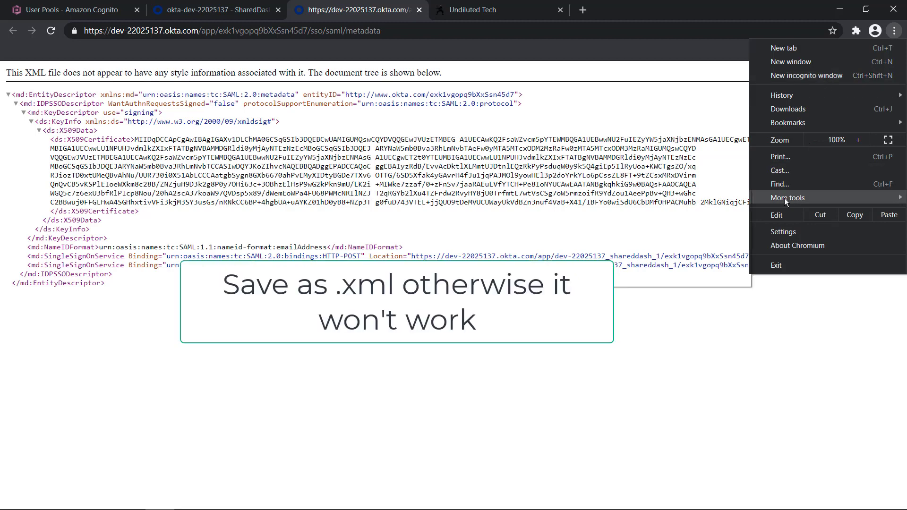
{"action": "mouse_move", "coordinate": [784, 198]}
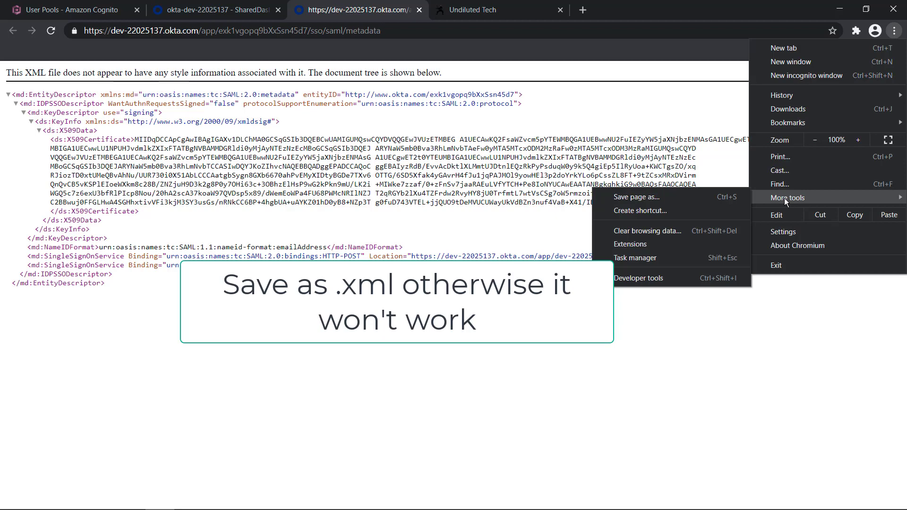
{"action": "left_click", "coordinate": [655, 198]}
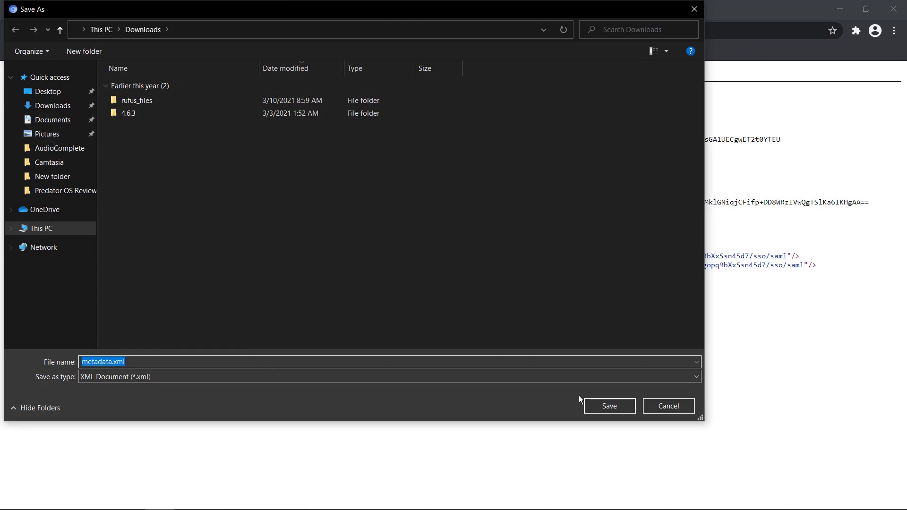
{"action": "left_click", "coordinate": [606, 409]}
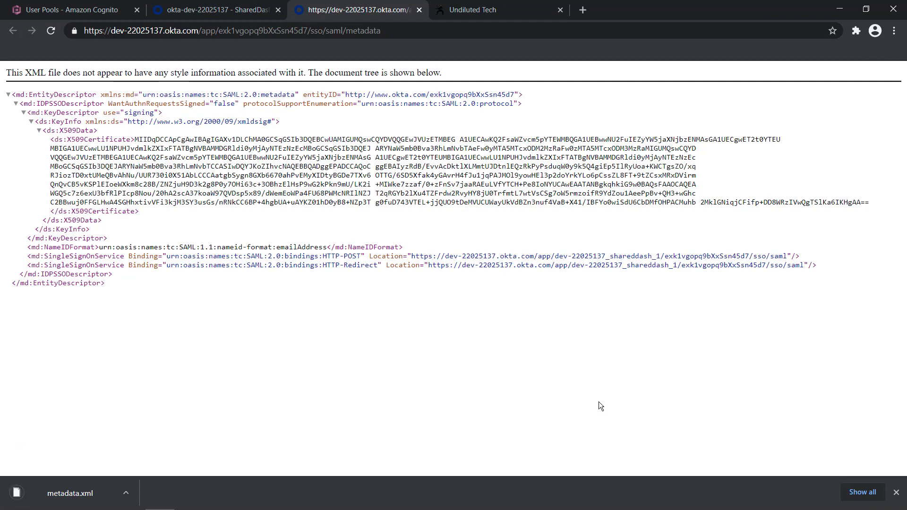
{"action": "left_click", "coordinate": [419, 10]}
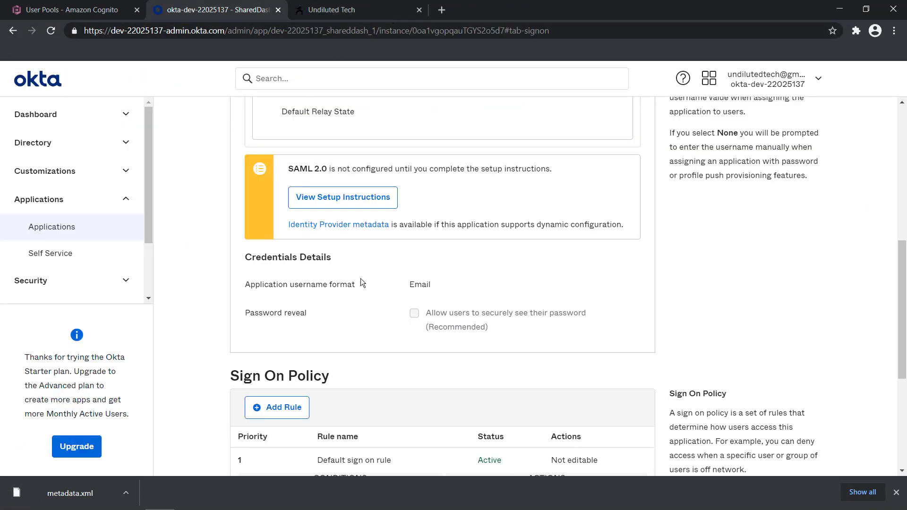
{"action": "right_click", "coordinate": [333, 228]}
{"action": "left_click", "coordinate": [371, 299]}
Open the SAML identity provider configuration for the SharedDashBoard pool
{"action": "left_click", "coordinate": [75, 12]}
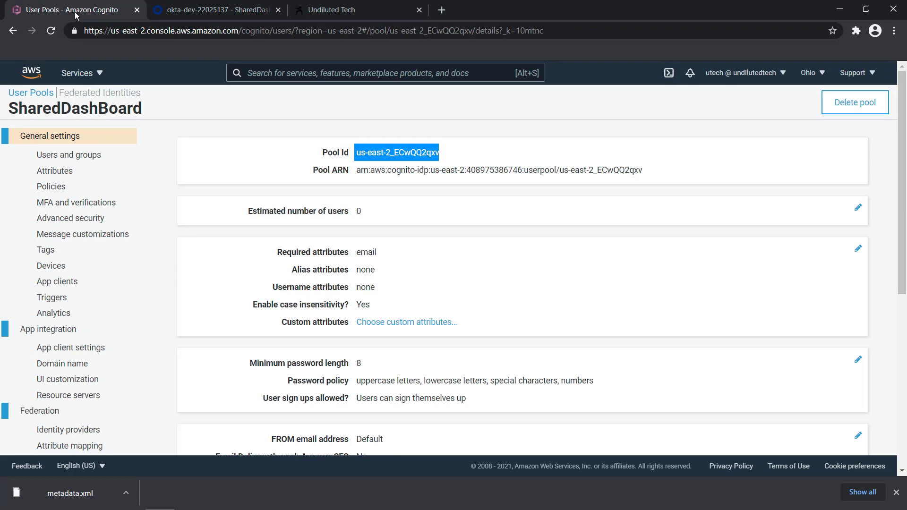
{"action": "scroll", "coordinate": [71, 216], "scroll_direction": "down", "scroll_amount": 5}
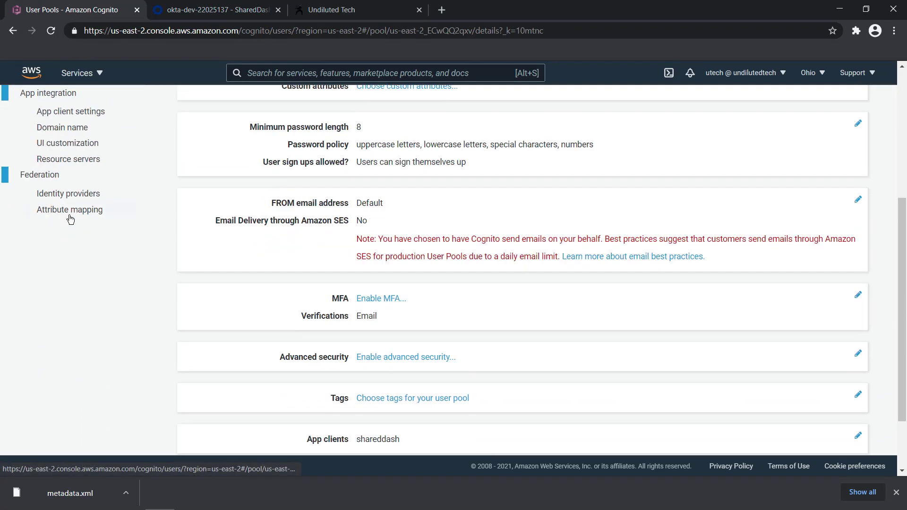
{"action": "left_click", "coordinate": [48, 197]}
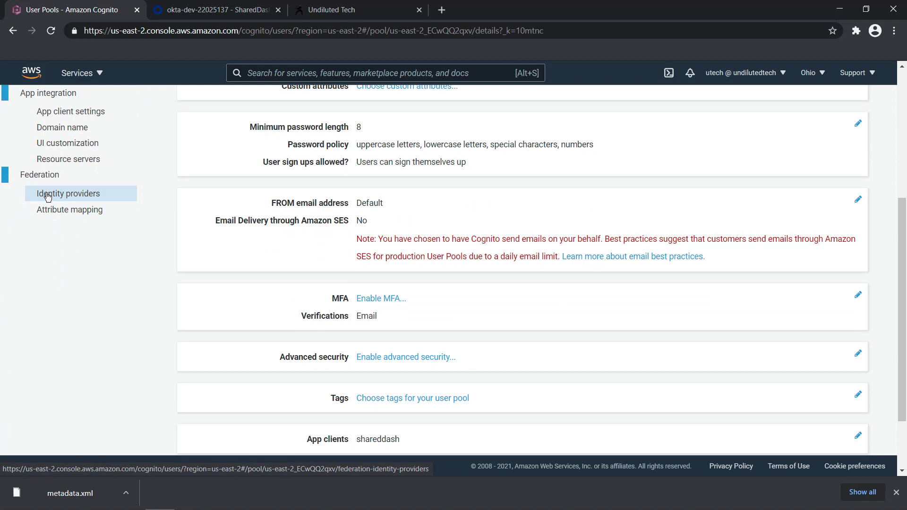
{"action": "left_click", "coordinate": [47, 197]}
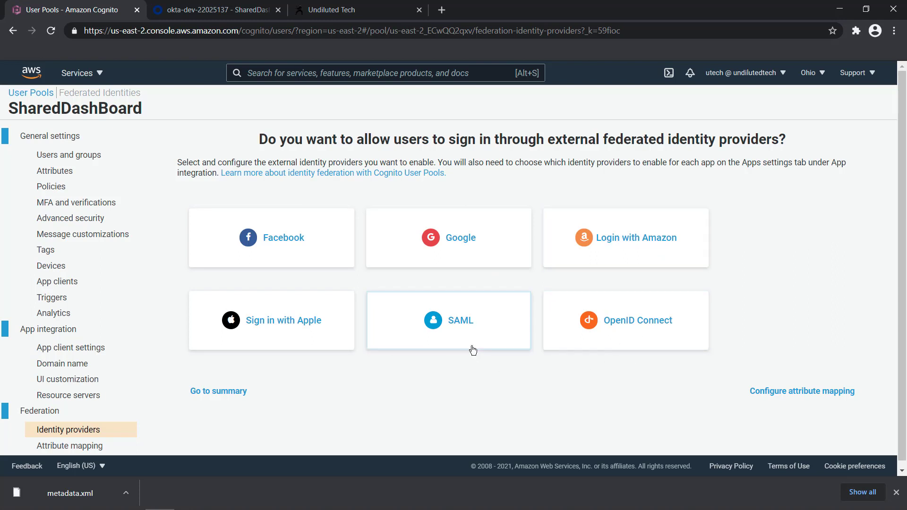
{"action": "left_click", "coordinate": [482, 328]}
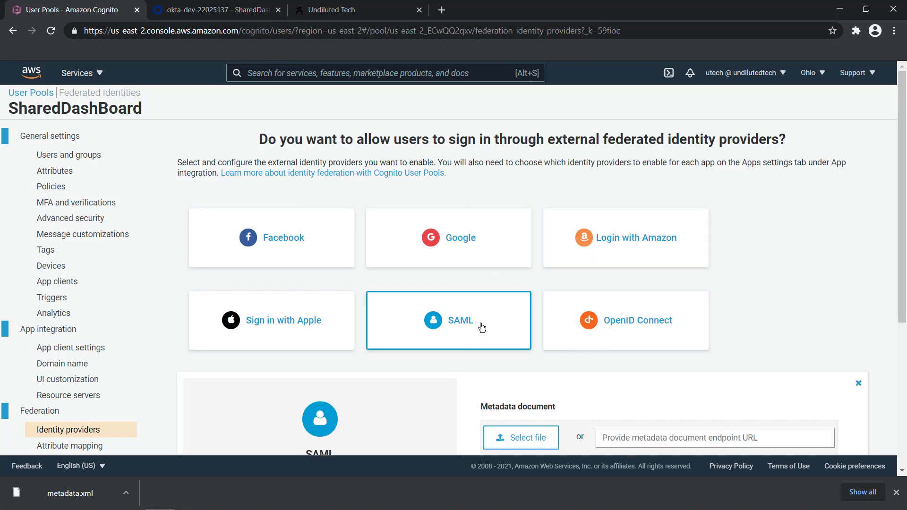
{"action": "scroll", "coordinate": [458, 354], "scroll_direction": "down", "scroll_amount": 5}
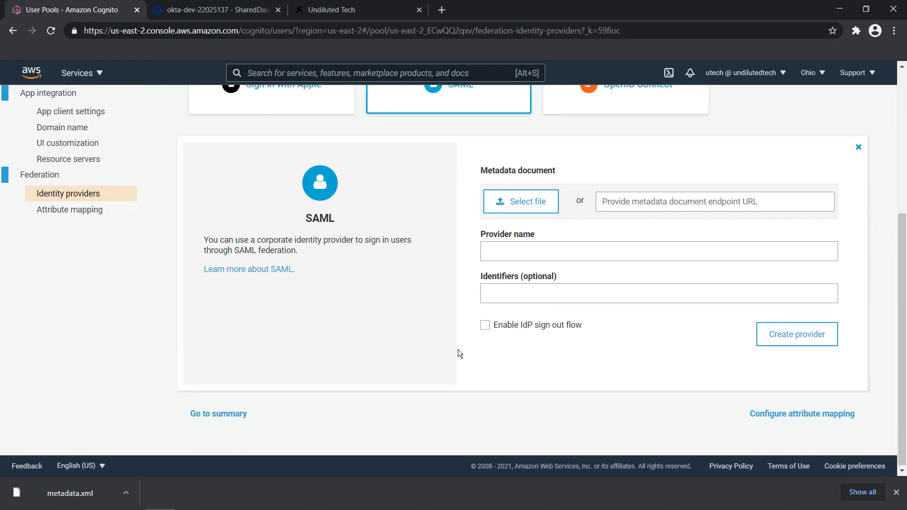
Create SAML provider 'Okta' from the pasted metadata URL with IdP sign-out flow enabled
{"action": "right_click", "coordinate": [609, 202]}
{"action": "left_click", "coordinate": [639, 295]}
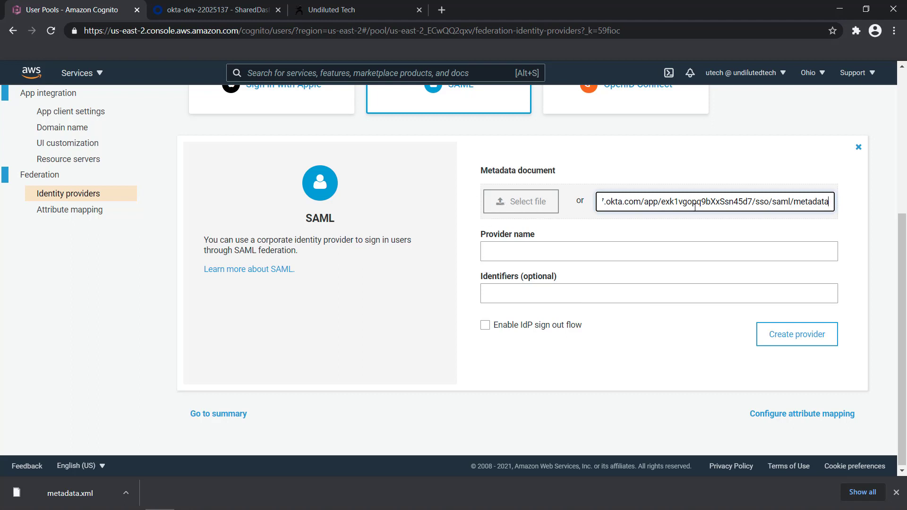
{"action": "left_click", "coordinate": [516, 255]}
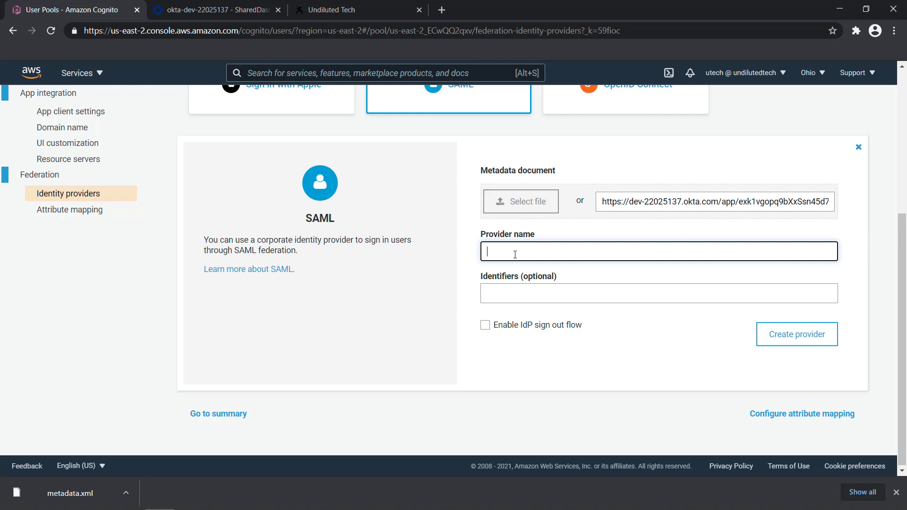
{"action": "type", "text": "Okta"}
{"action": "left_click", "coordinate": [485, 325]}
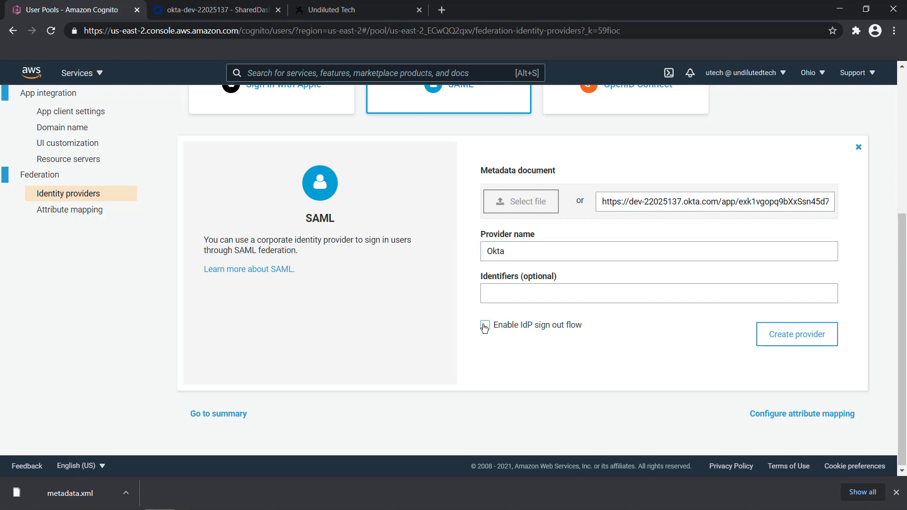
{"action": "left_click", "coordinate": [795, 340]}
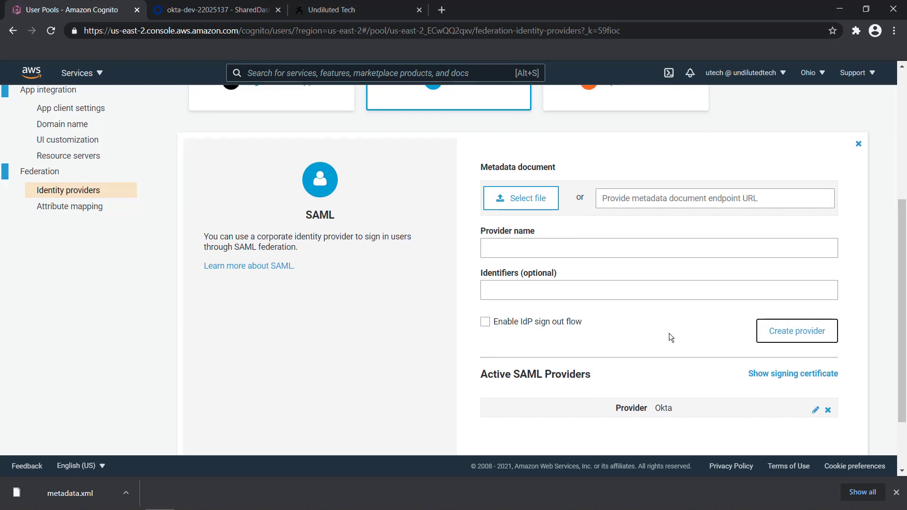
{"action": "scroll", "coordinate": [669, 333], "scroll_direction": "down", "scroll_amount": 2}
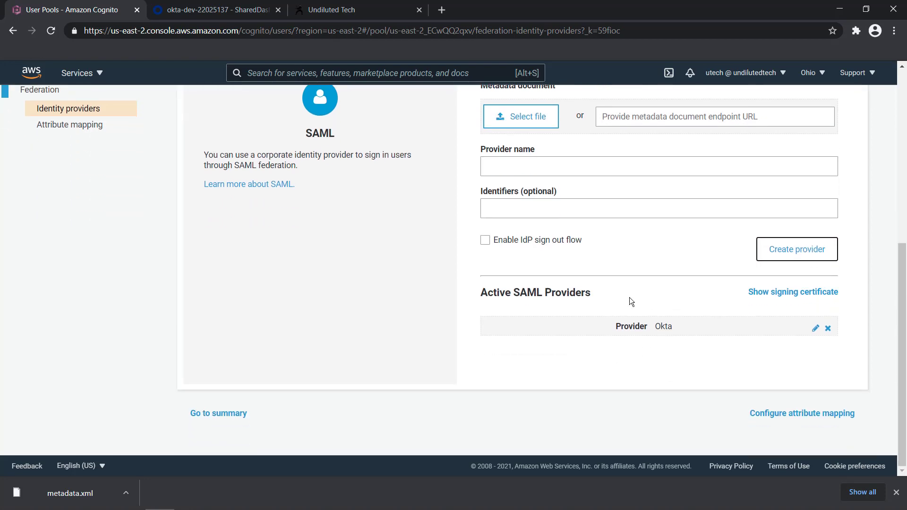
{"action": "scroll", "coordinate": [629, 297], "scroll_direction": "up", "scroll_amount": 4}
{"action": "scroll", "coordinate": [629, 297], "scroll_direction": "up", "scroll_amount": 3}
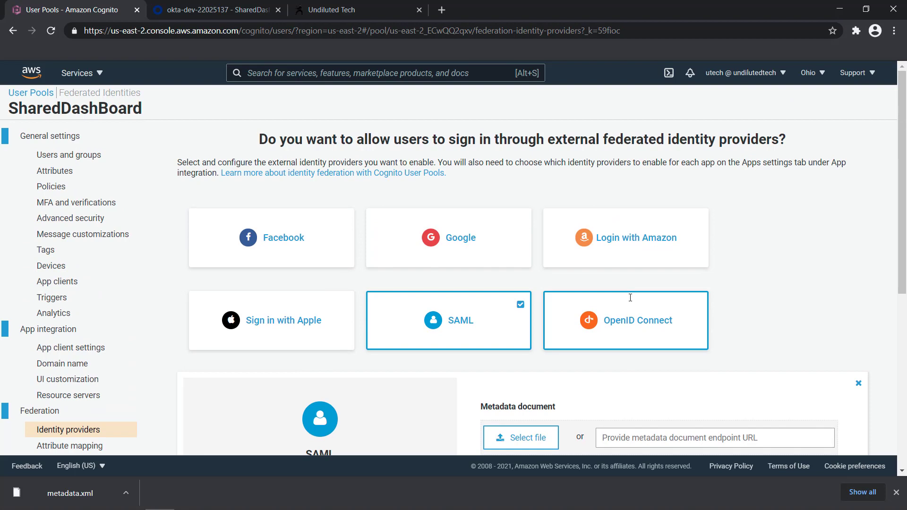
{"action": "scroll", "coordinate": [329, 394], "scroll_direction": "down", "scroll_amount": 7}
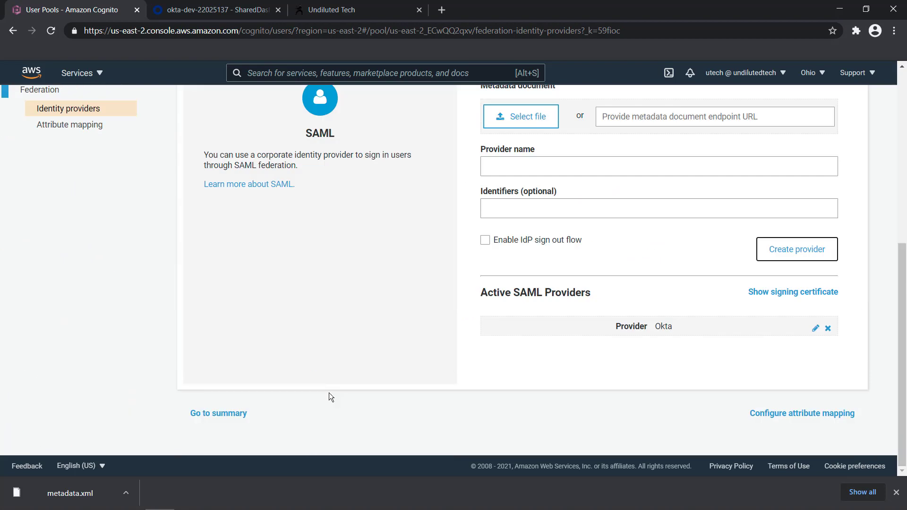
{"action": "scroll", "coordinate": [329, 393], "scroll_direction": "up", "scroll_amount": 5}
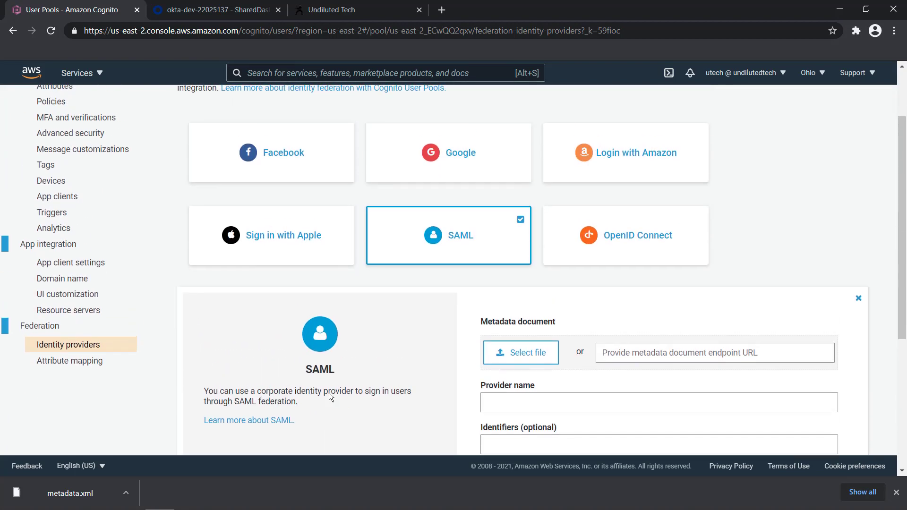
Enable all identity providers, Okta and Cognito User Pool, for the shareddash app client and save
{"action": "left_click", "coordinate": [75, 264]}
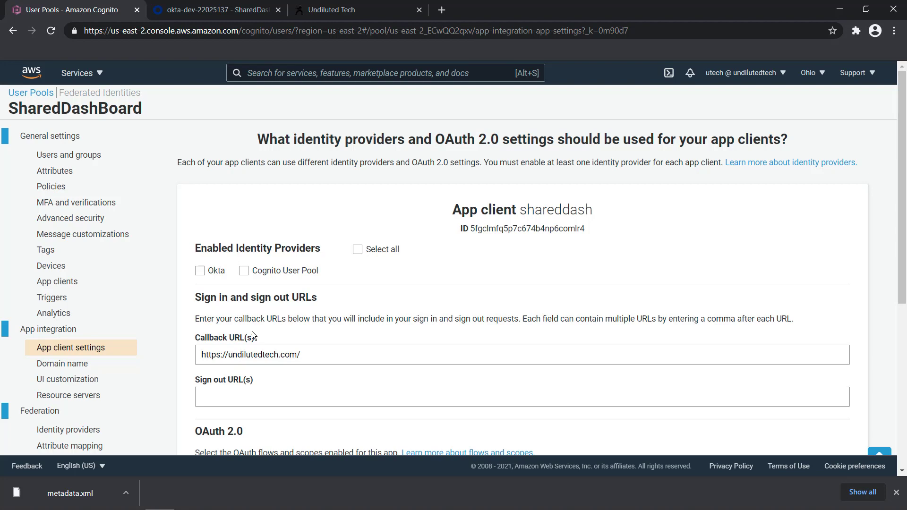
{"action": "left_click", "coordinate": [357, 251]}
{"action": "scroll", "coordinate": [187, 318], "scroll_direction": "down", "scroll_amount": 5}
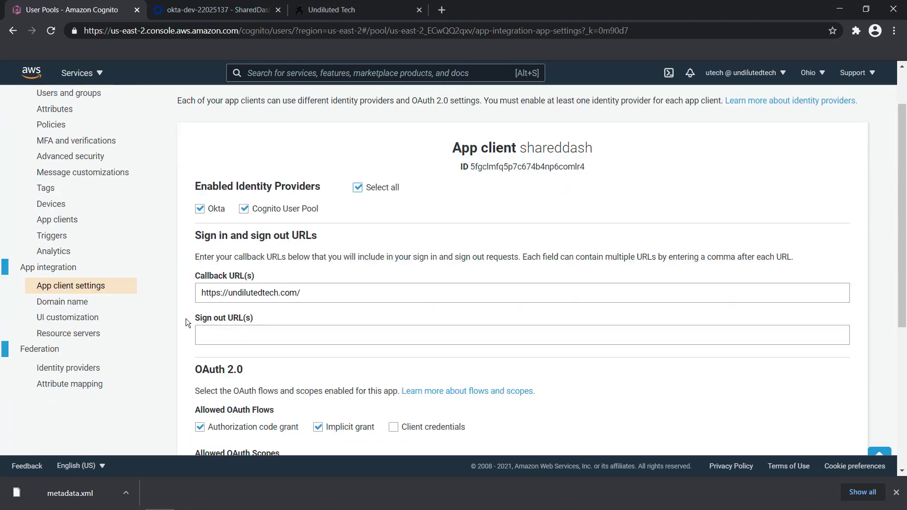
{"action": "scroll", "coordinate": [186, 317], "scroll_direction": "down", "scroll_amount": 2}
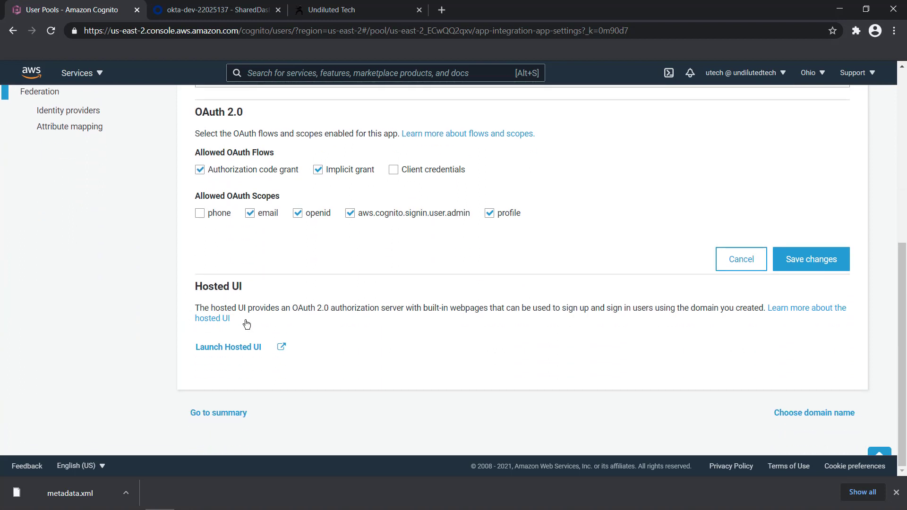
{"action": "left_click", "coordinate": [803, 263]}
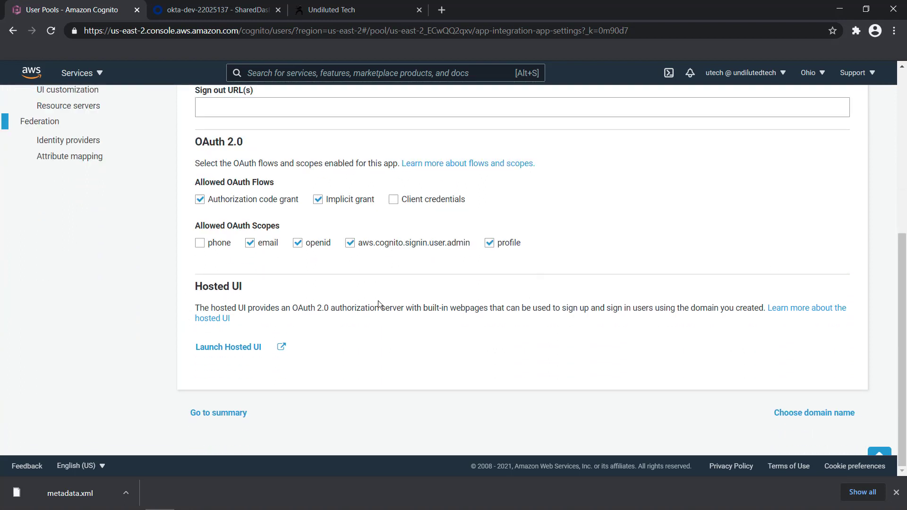
Launch the Hosted UI, sign in with Okta, and inspect the unreachable saml2/idpresponse address
{"action": "left_click", "coordinate": [257, 348]}
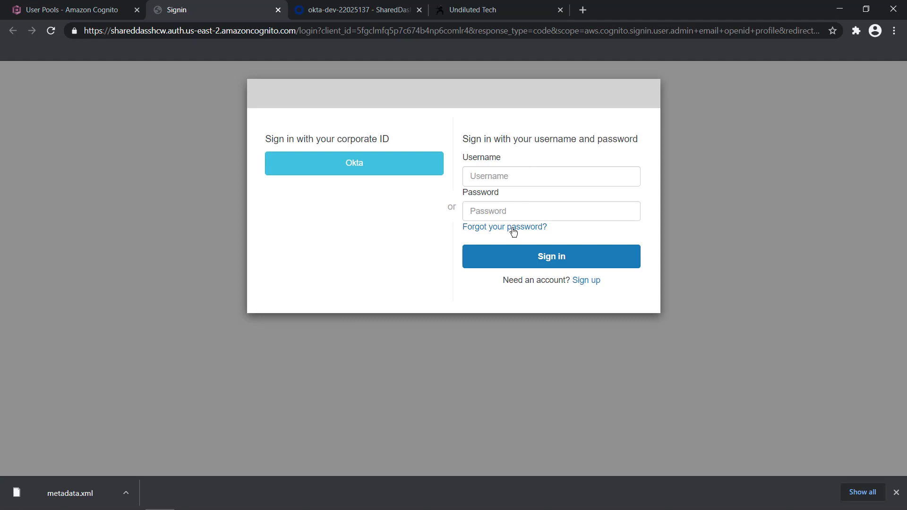
{"action": "left_click", "coordinate": [365, 170]}
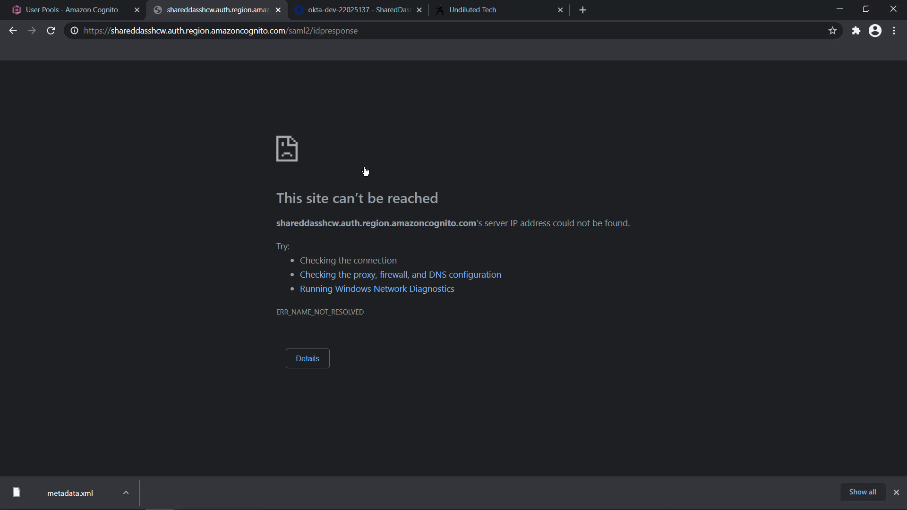
{"action": "double_click", "coordinate": [397, 31]}
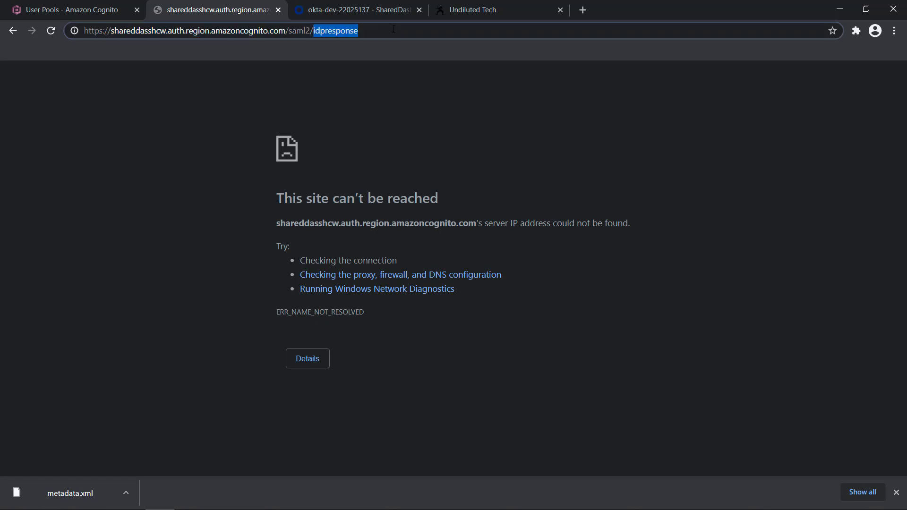
{"action": "triple_click", "coordinate": [395, 30]}
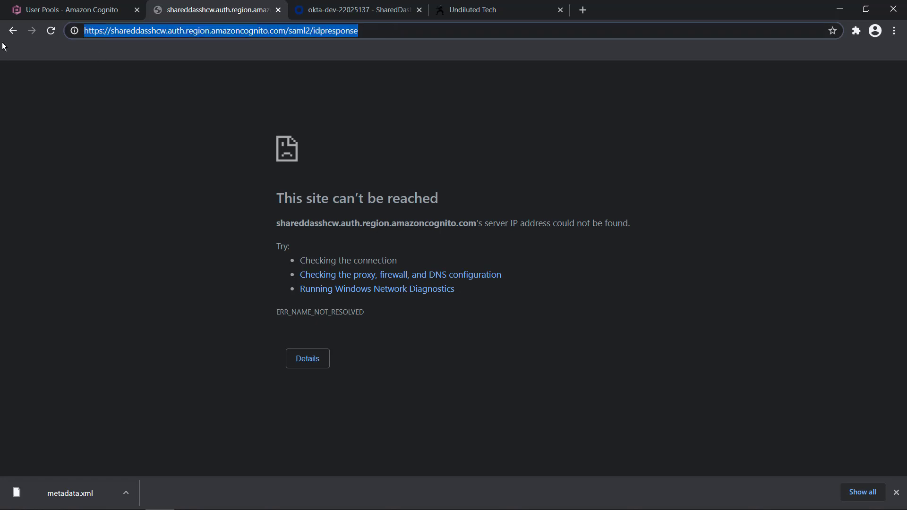
{"action": "left_click", "coordinate": [192, 32]}
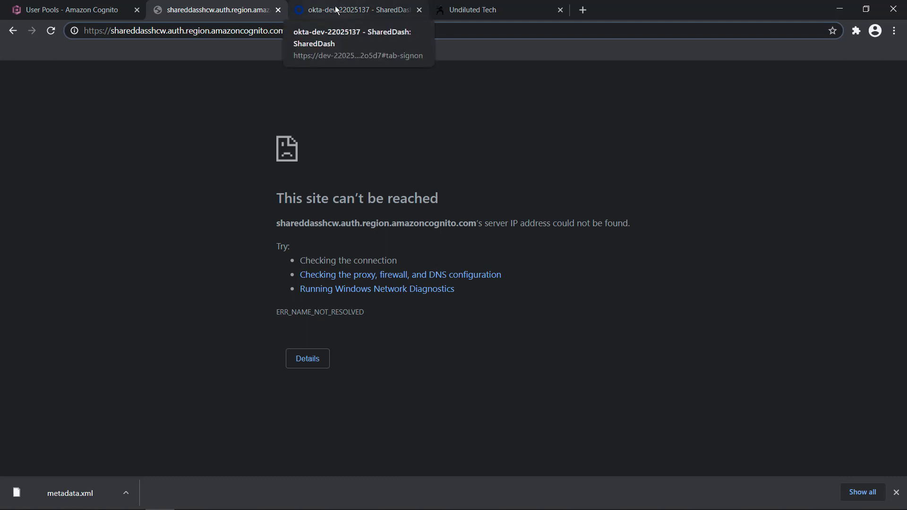
Copy the region us-east-2 from the user pool's Pool Id in General settings
{"action": "left_click", "coordinate": [77, 9]}
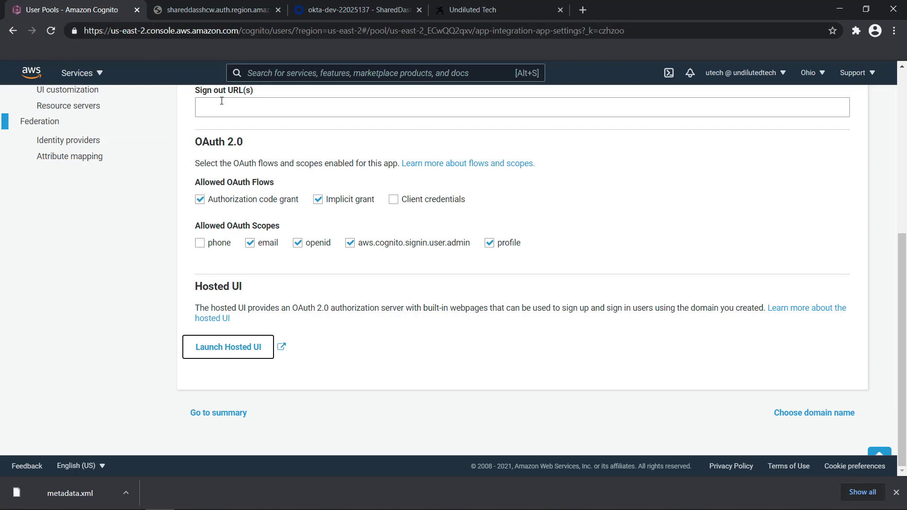
{"action": "scroll", "coordinate": [165, 185], "scroll_direction": "up", "scroll_amount": 6}
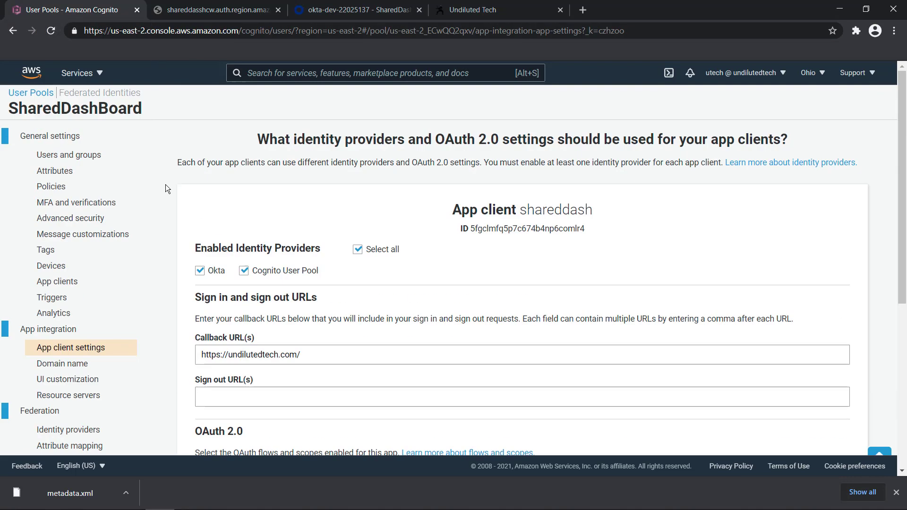
{"action": "left_click", "coordinate": [49, 136]}
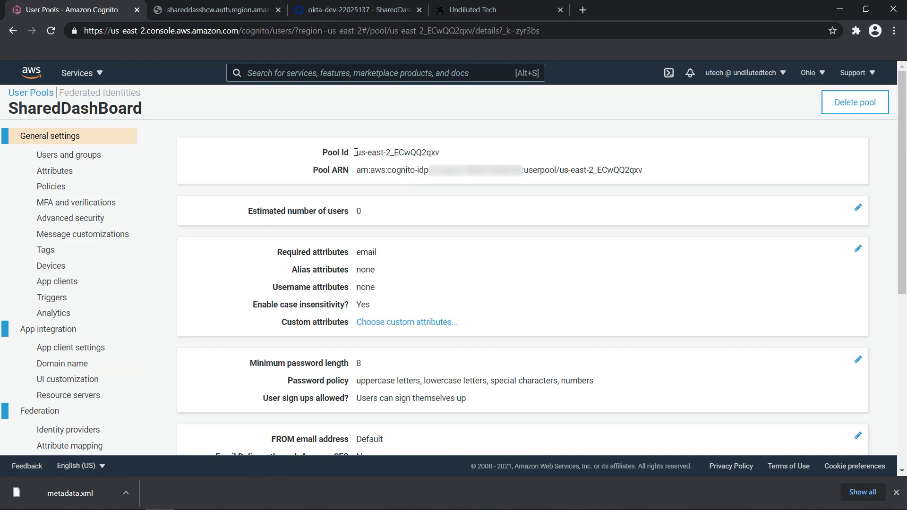
{"action": "left_click_drag", "start_coordinate": [356, 152], "coordinate": [390, 152]}
{"action": "right_click", "coordinate": [389, 153]}
{"action": "left_click", "coordinate": [405, 160]}
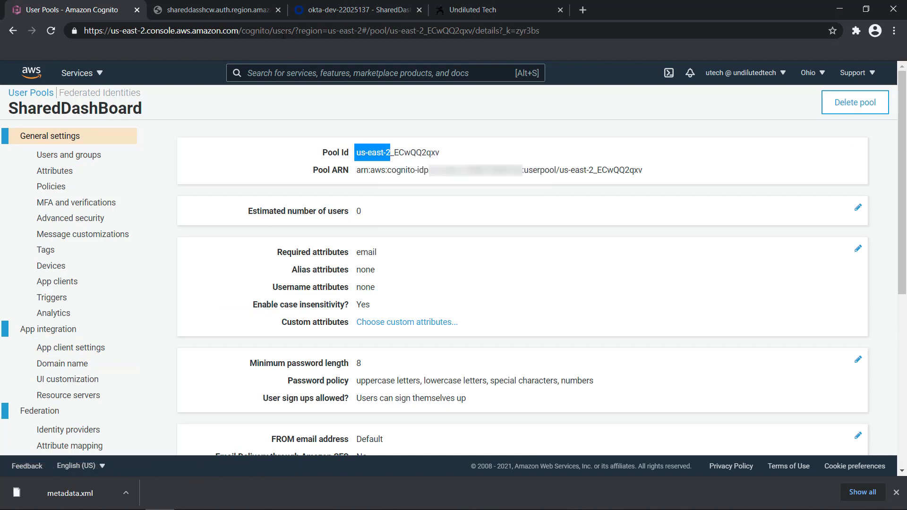
Start editing the SharedDash Okta app's SAML settings from its General tab
{"action": "left_click", "coordinate": [352, 9]}
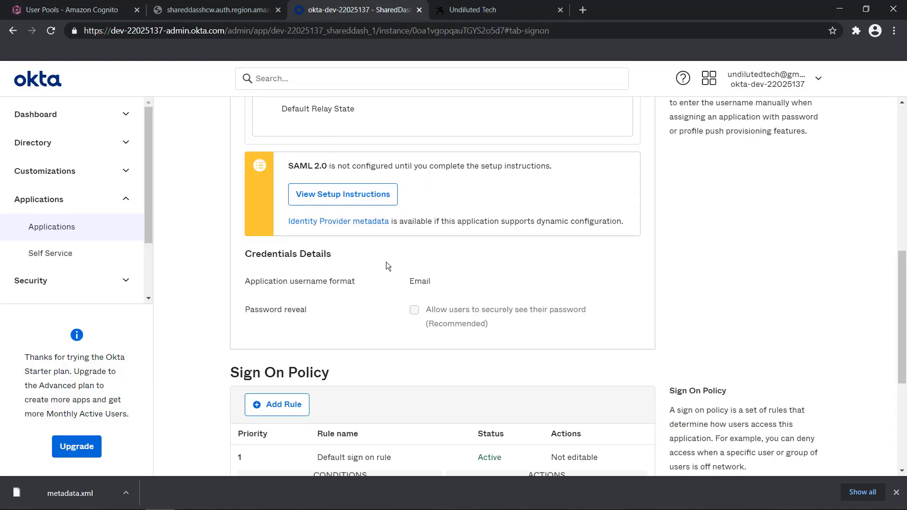
{"action": "scroll", "coordinate": [441, 253], "scroll_direction": "up", "scroll_amount": 6}
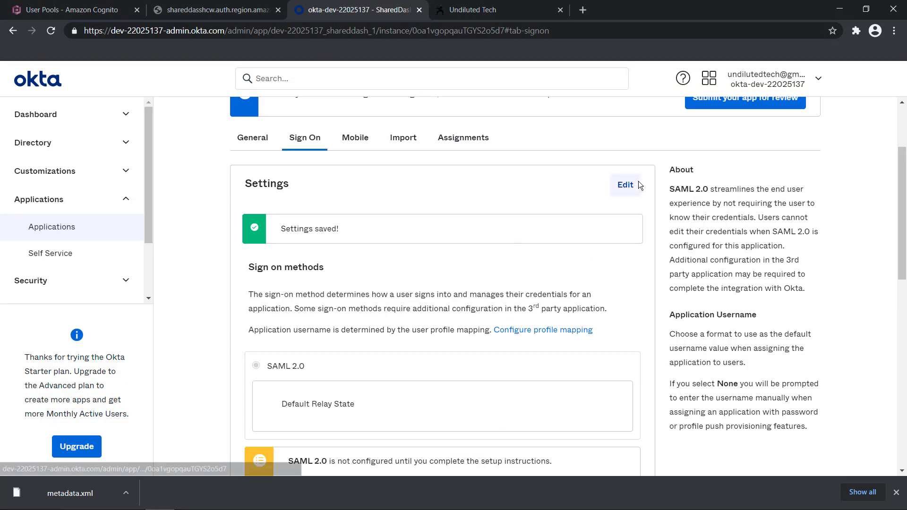
{"action": "left_click", "coordinate": [635, 183]}
{"action": "scroll", "coordinate": [489, 263], "scroll_direction": "down", "scroll_amount": 5}
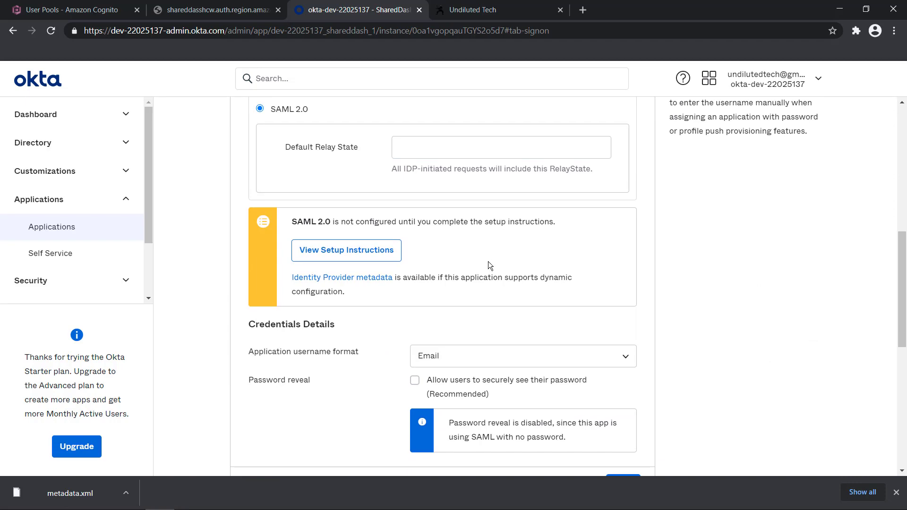
{"action": "scroll", "coordinate": [489, 262], "scroll_direction": "up", "scroll_amount": 6}
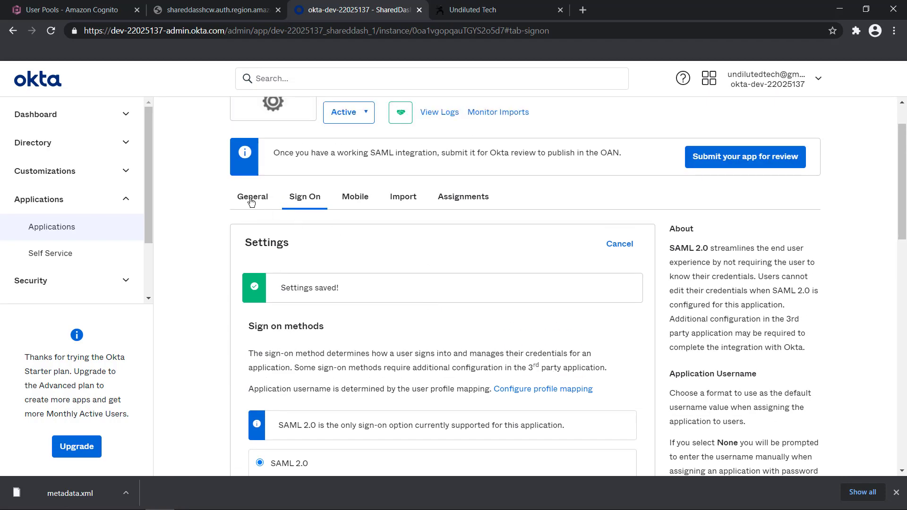
{"action": "left_click", "coordinate": [251, 202]}
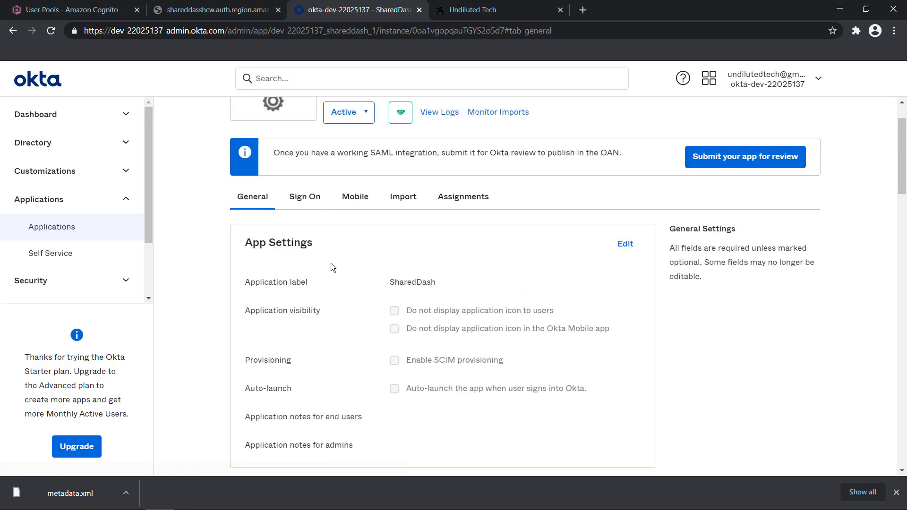
{"action": "scroll", "coordinate": [331, 263], "scroll_direction": "down", "scroll_amount": 6}
{"action": "scroll", "coordinate": [343, 264], "scroll_direction": "down", "scroll_amount": 1}
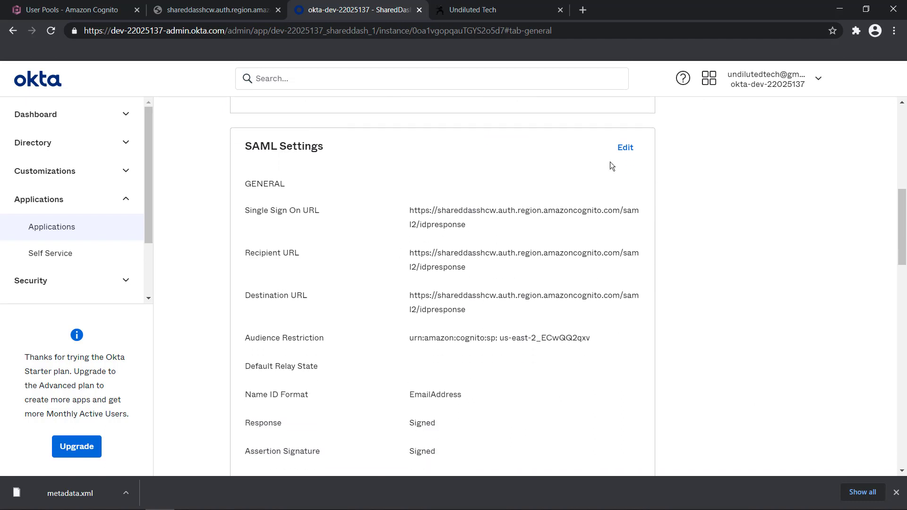
{"action": "left_click", "coordinate": [625, 147]}
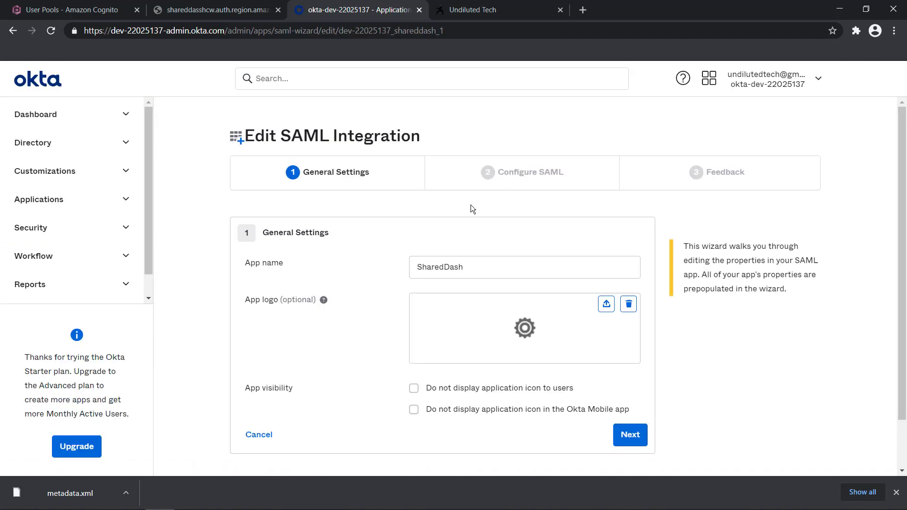
Replace 'region' with us-east-2 in the Single sign on URL
{"action": "scroll", "coordinate": [368, 273], "scroll_direction": "down", "scroll_amount": 1}
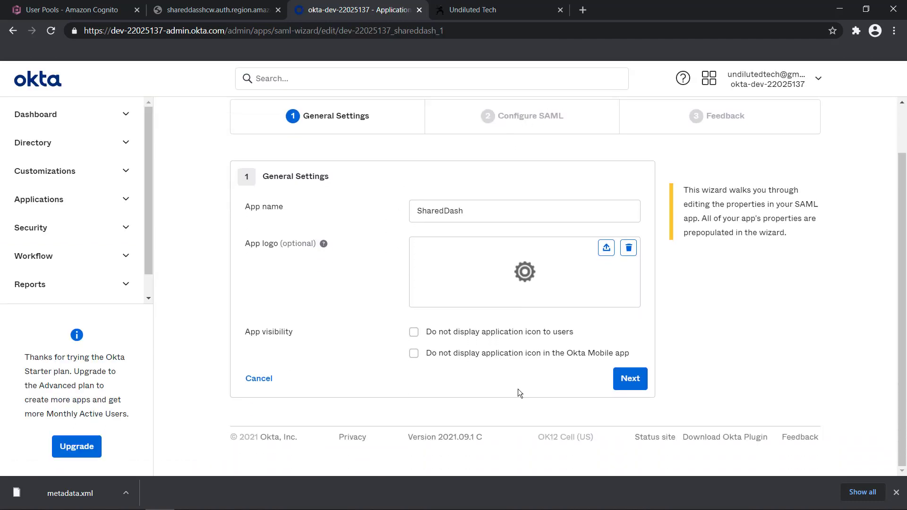
{"action": "left_click", "coordinate": [632, 381]}
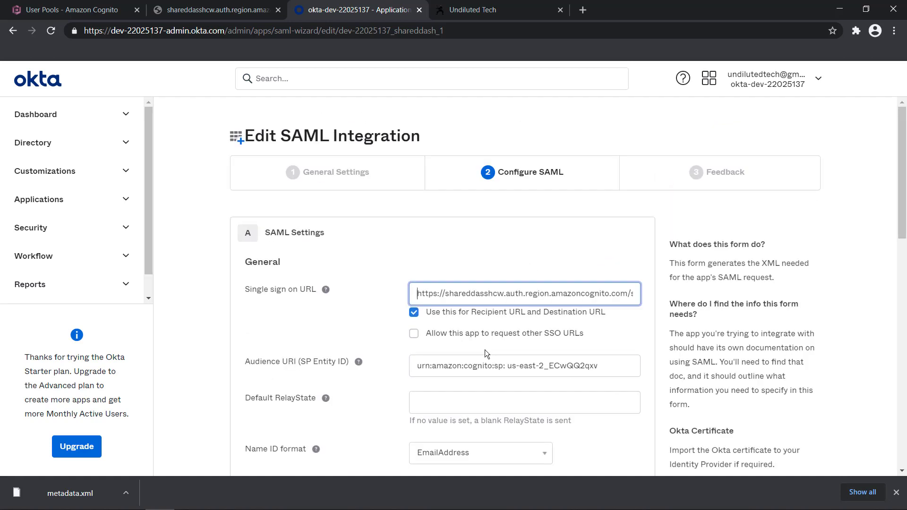
{"action": "double_click", "coordinate": [537, 293]}
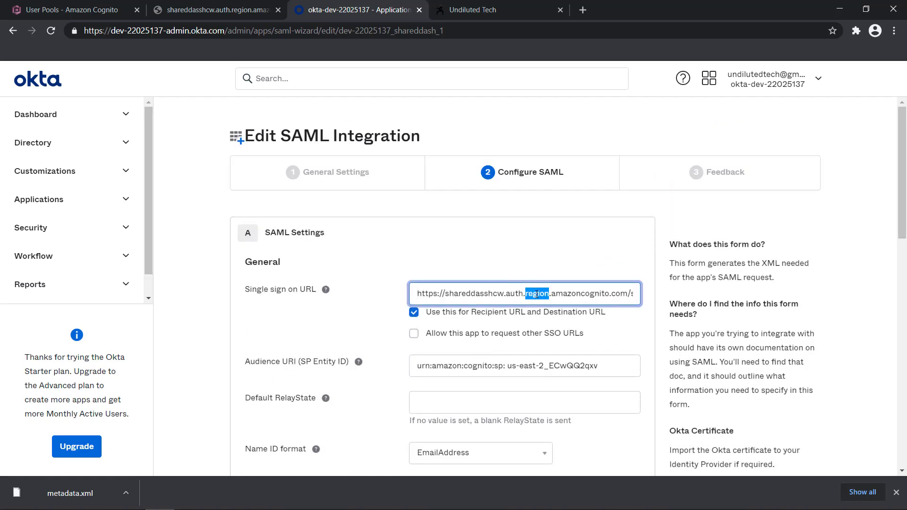
{"action": "type", "text": "us-east-2"}
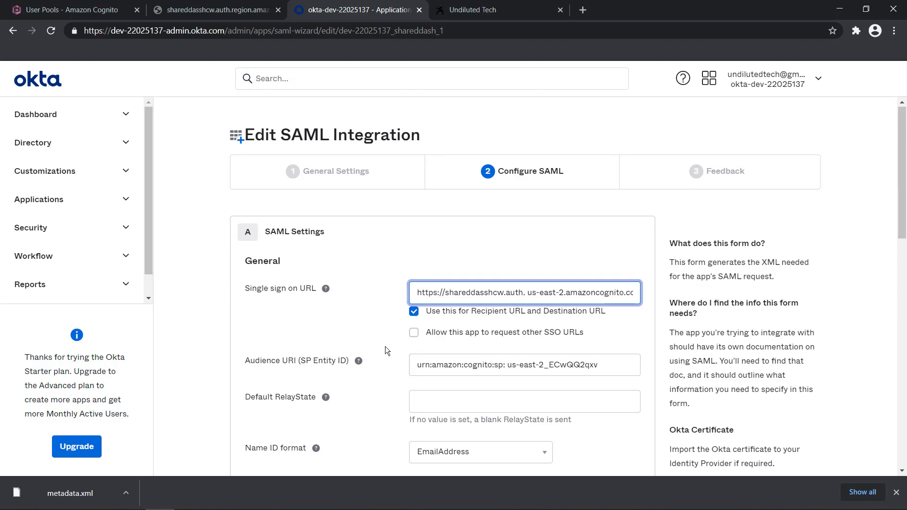
{"action": "scroll", "coordinate": [386, 350], "scroll_direction": "down", "scroll_amount": 5}
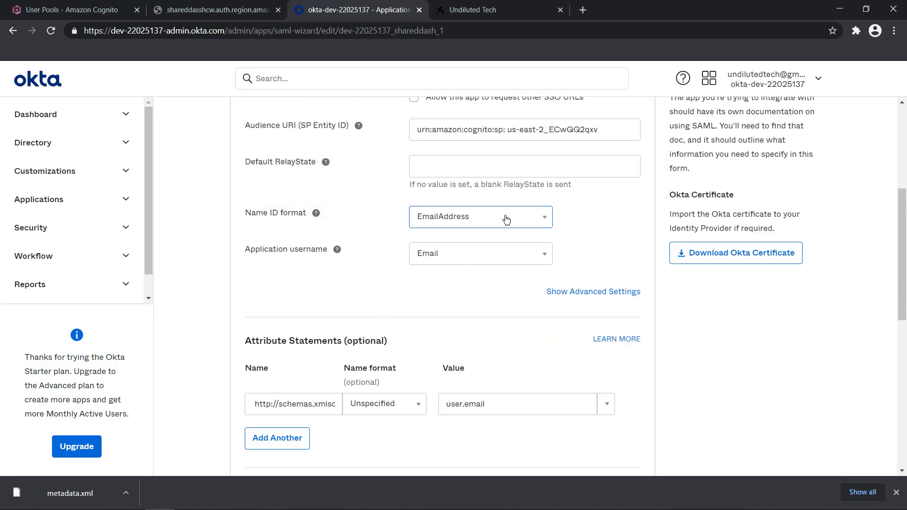
{"action": "scroll", "coordinate": [405, 289], "scroll_direction": "down", "scroll_amount": 4}
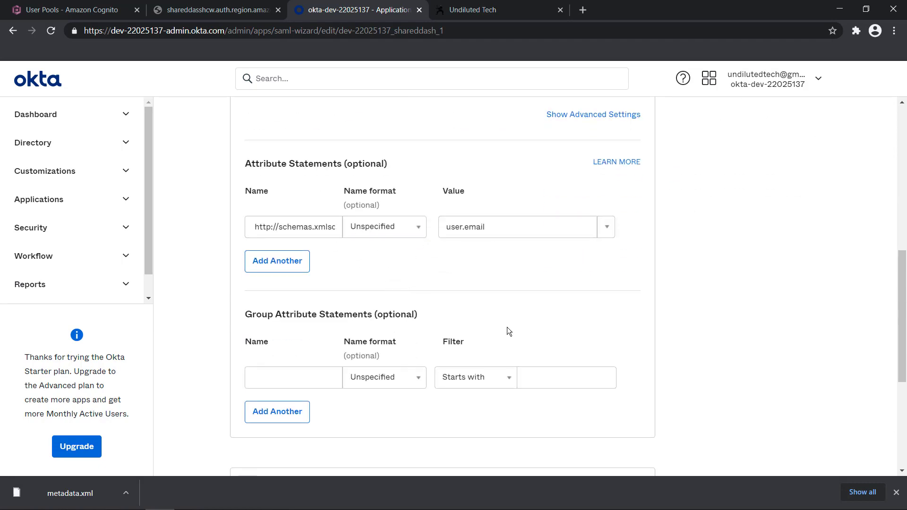
{"action": "scroll", "coordinate": [507, 327], "scroll_direction": "down", "scroll_amount": 5}
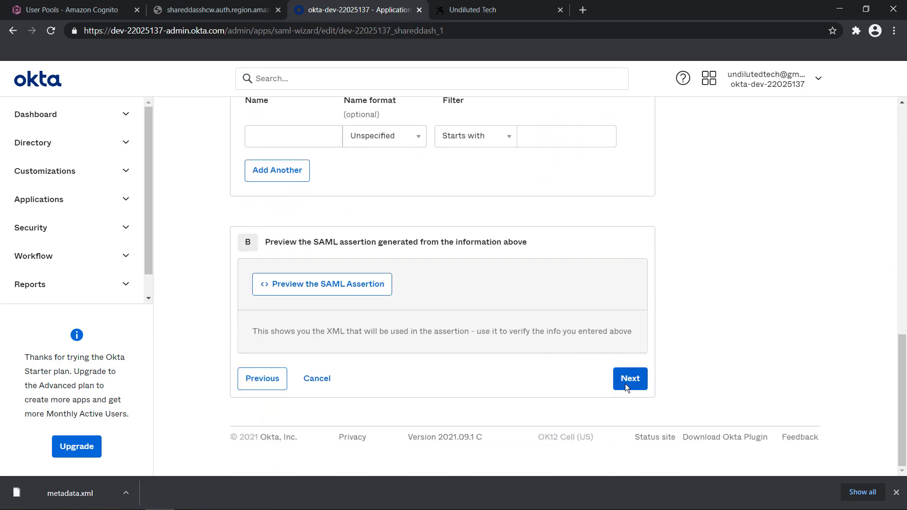
Remove the stray space from the sign-on URL and finish saving the SAML integration
{"action": "left_click", "coordinate": [626, 379]}
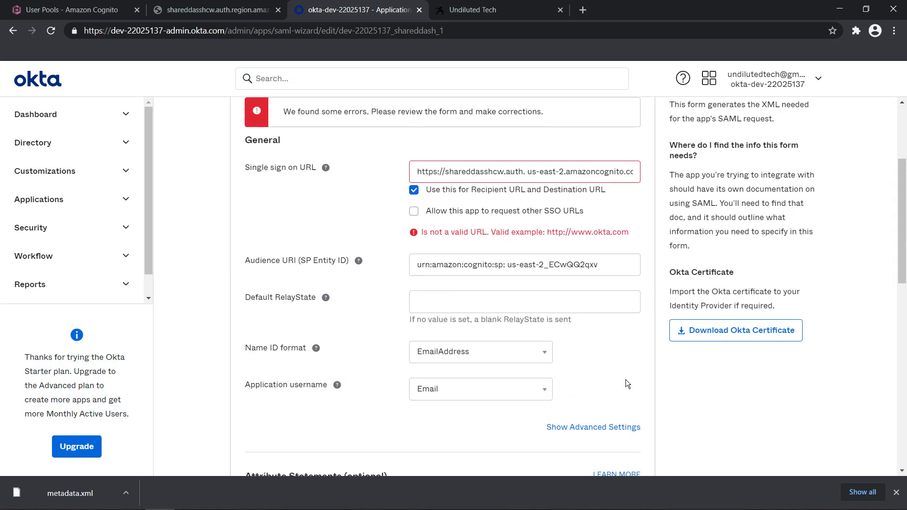
{"action": "left_click", "coordinate": [528, 173]}
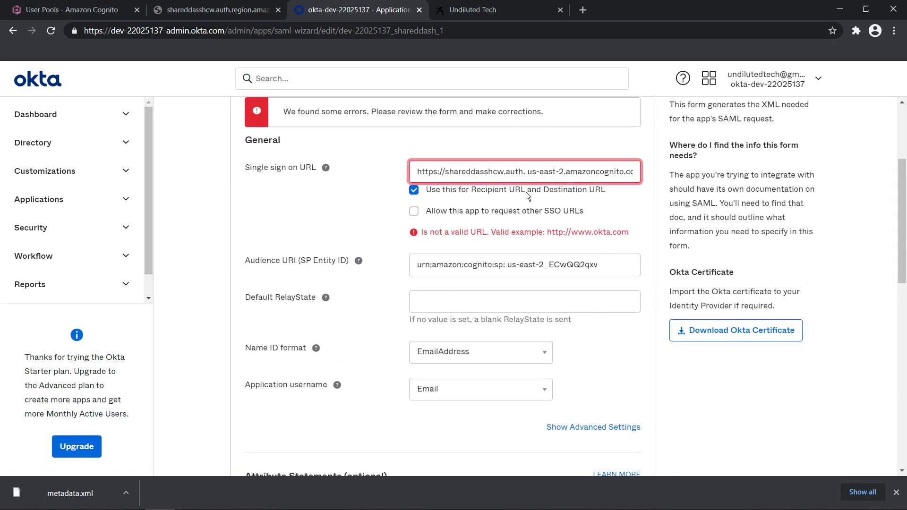
{"action": "key", "text": "BackSpace"}
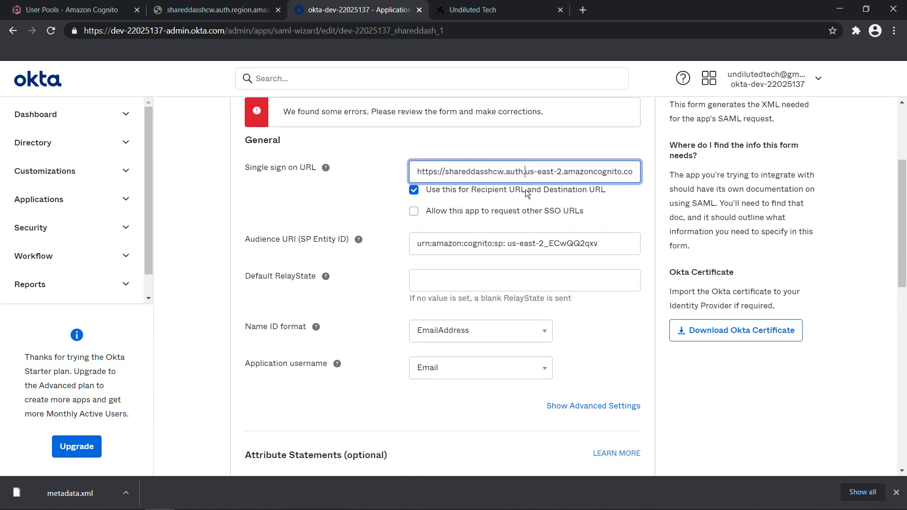
{"action": "scroll", "coordinate": [493, 248], "scroll_direction": "down", "scroll_amount": 10}
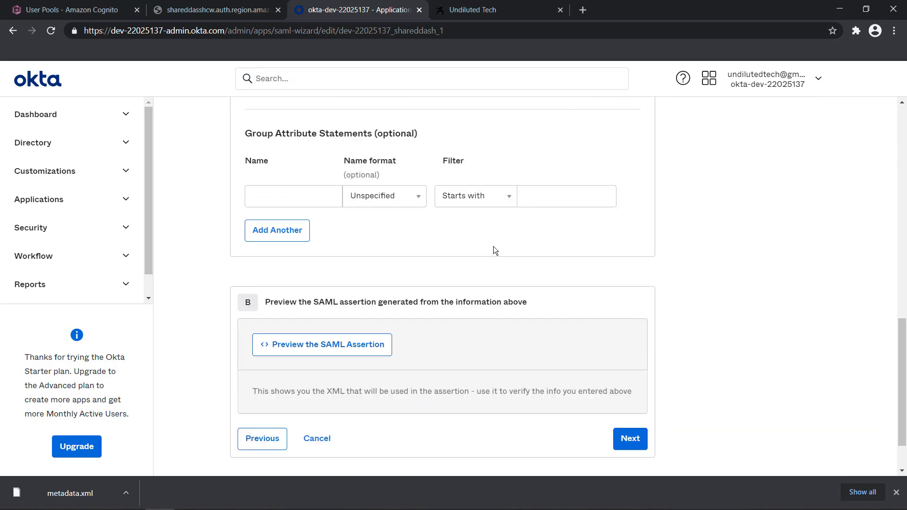
{"action": "left_click", "coordinate": [631, 378]}
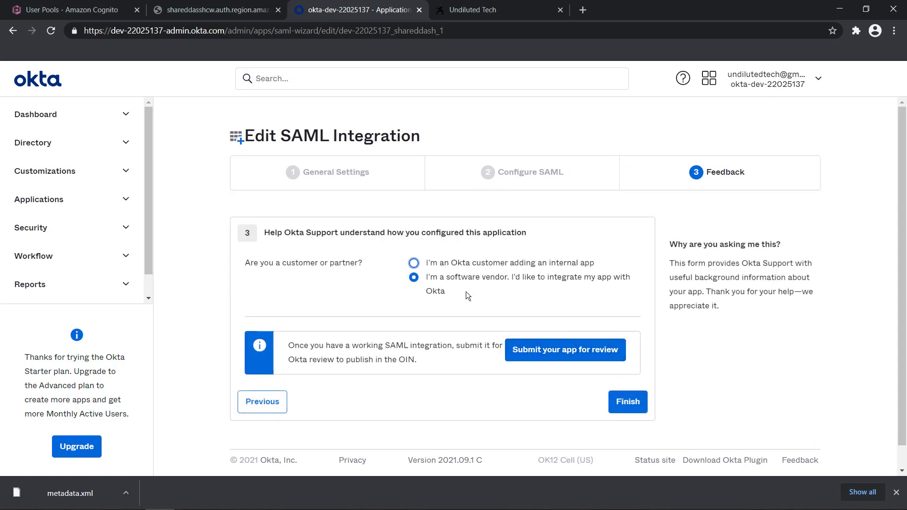
{"action": "left_click", "coordinate": [632, 401]}
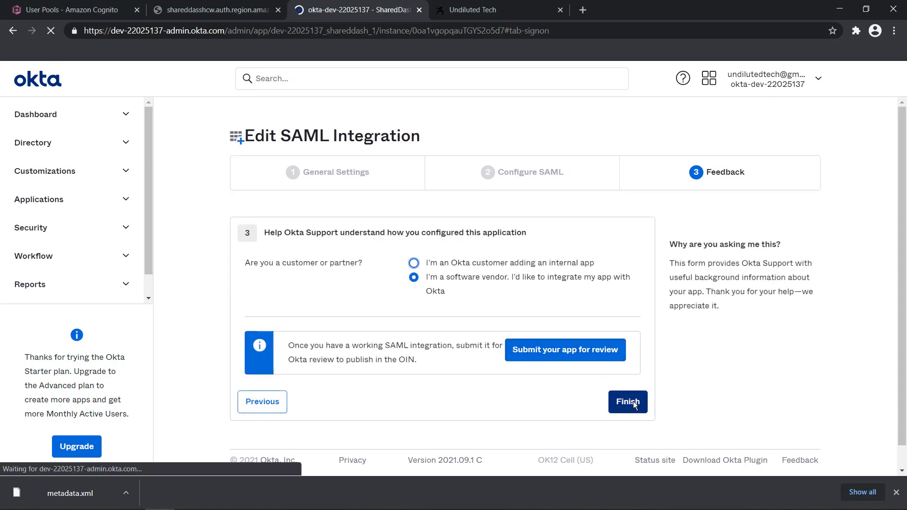
{"action": "scroll", "coordinate": [439, 274], "scroll_direction": "down", "scroll_amount": 6}
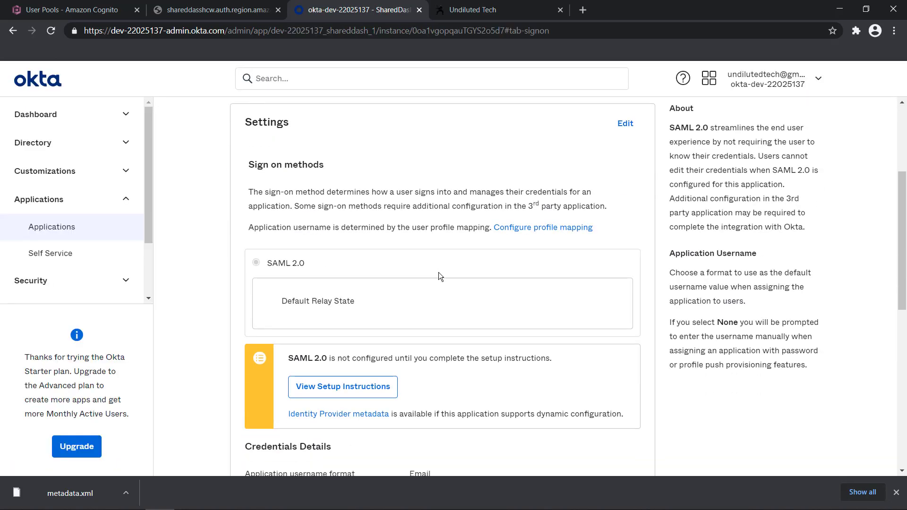
{"action": "scroll", "coordinate": [438, 272], "scroll_direction": "down", "scroll_amount": 6}
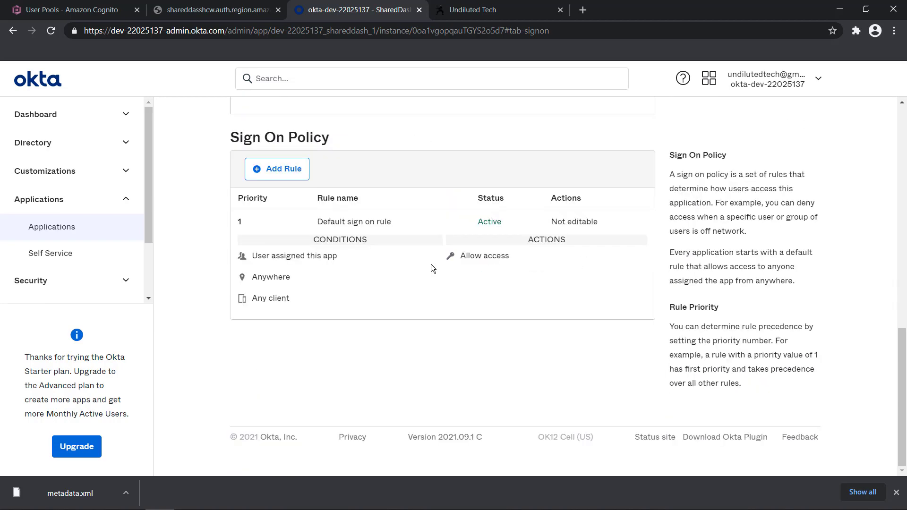
Copy the SharedDash Identity Provider metadata link address from the SAML 2.0 notice
{"action": "scroll", "coordinate": [432, 268], "scroll_direction": "up", "scroll_amount": 8}
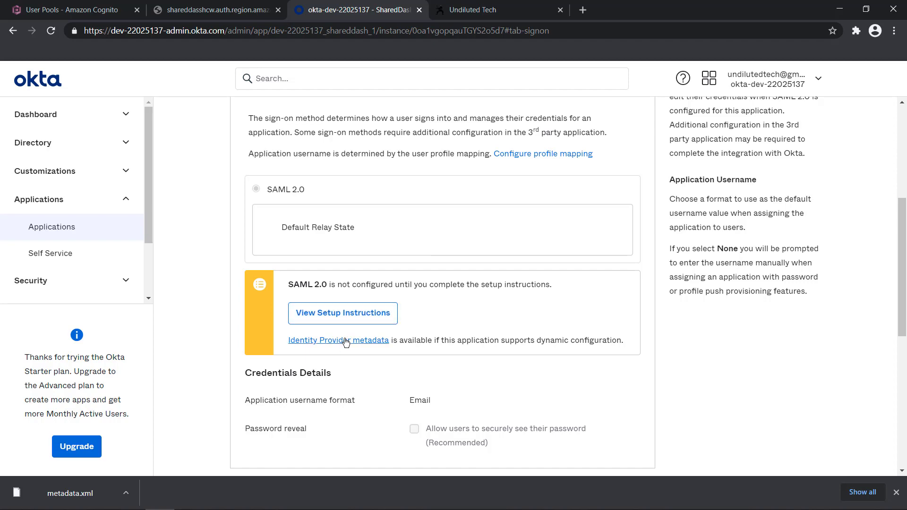
{"action": "right_click", "coordinate": [346, 341]}
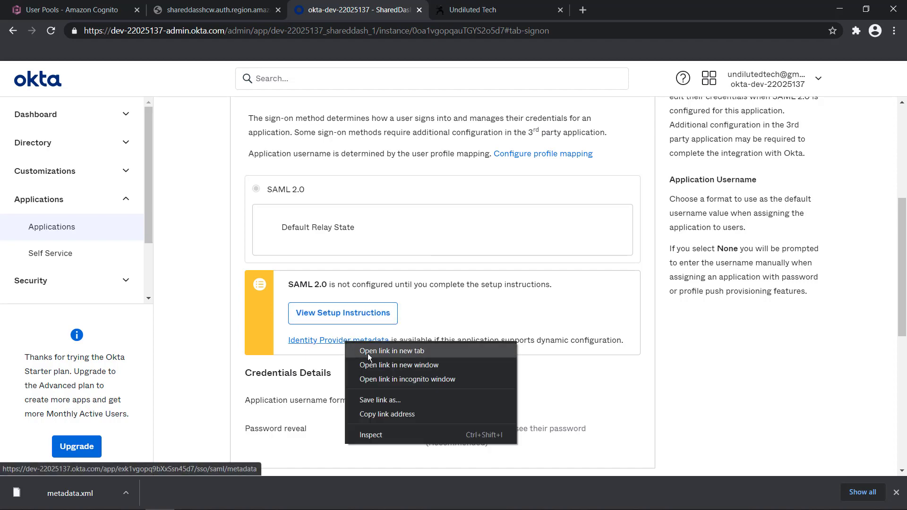
{"action": "left_click", "coordinate": [404, 418]}
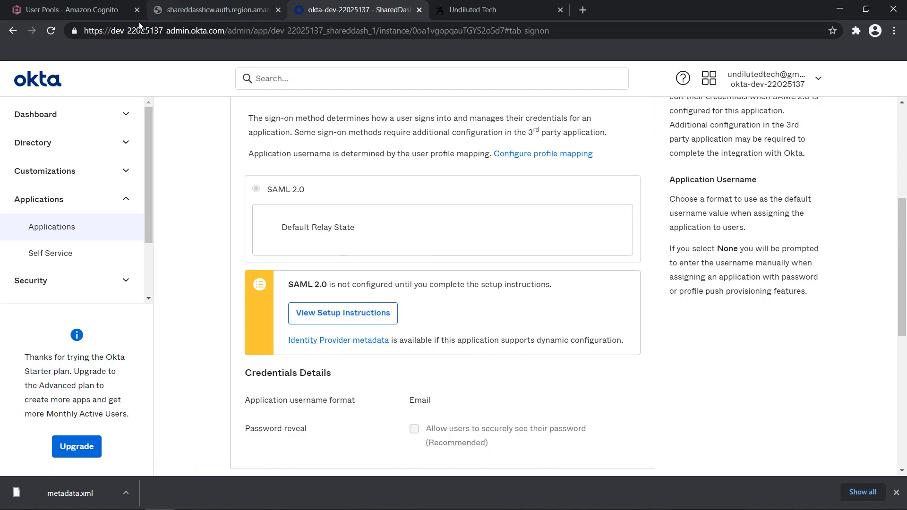
{"action": "left_click", "coordinate": [88, 11]}
Delete the existing Okta SAML identity provider from the user pool
{"action": "scroll", "coordinate": [146, 278], "scroll_direction": "down", "scroll_amount": 6}
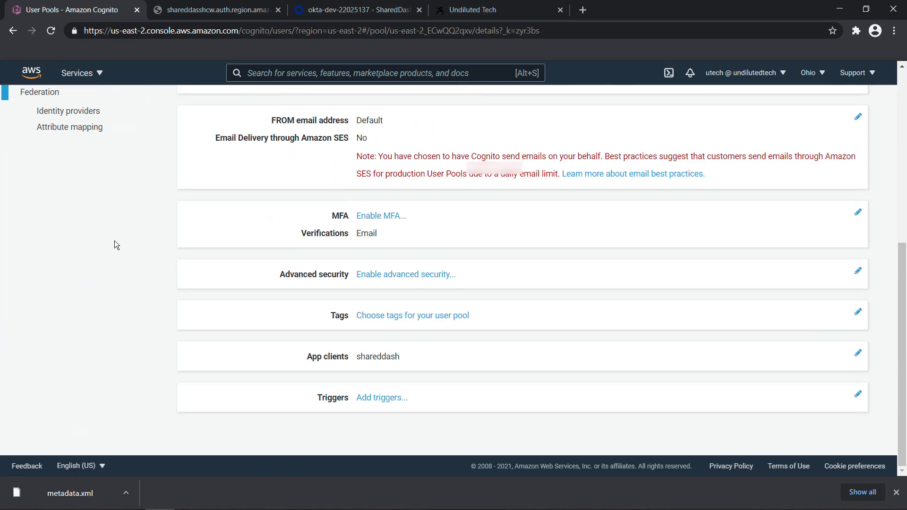
{"action": "left_click", "coordinate": [65, 112]}
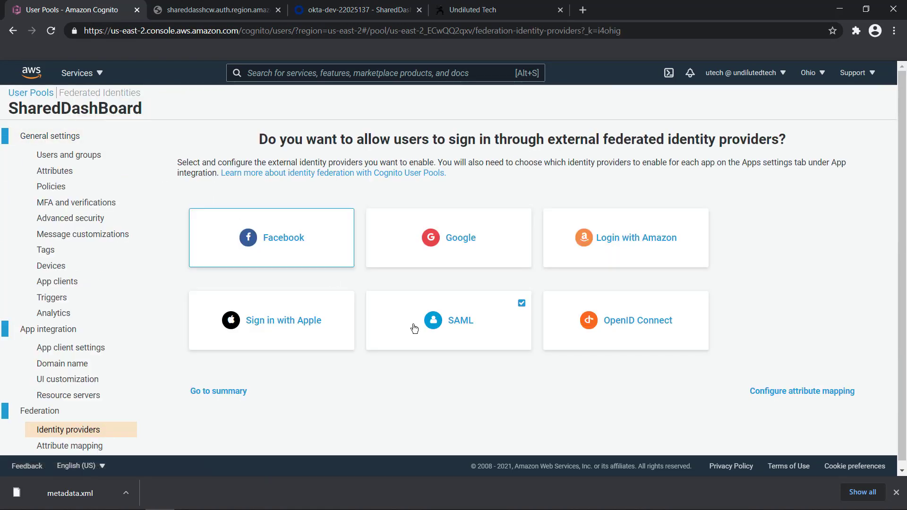
{"action": "left_click", "coordinate": [452, 336]}
{"action": "scroll", "coordinate": [472, 350], "scroll_direction": "down", "scroll_amount": 3}
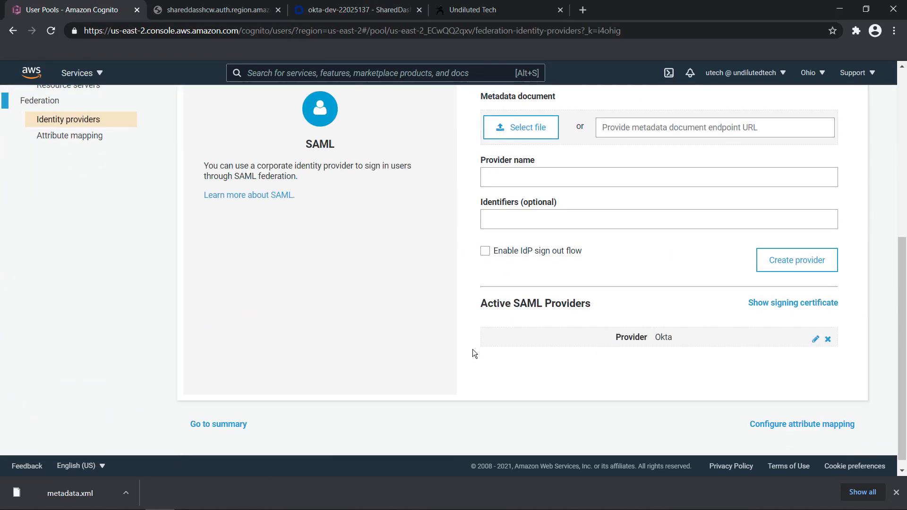
{"action": "left_click", "coordinate": [828, 328]}
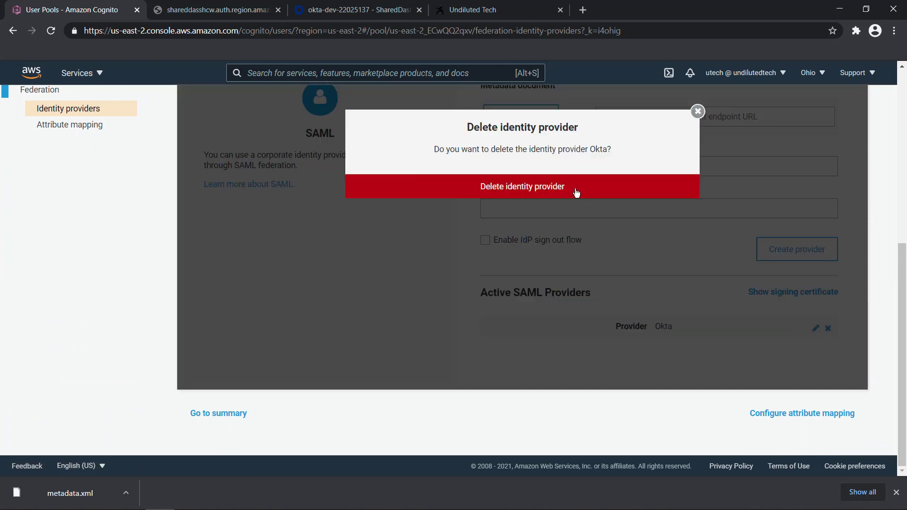
{"action": "left_click", "coordinate": [577, 189]}
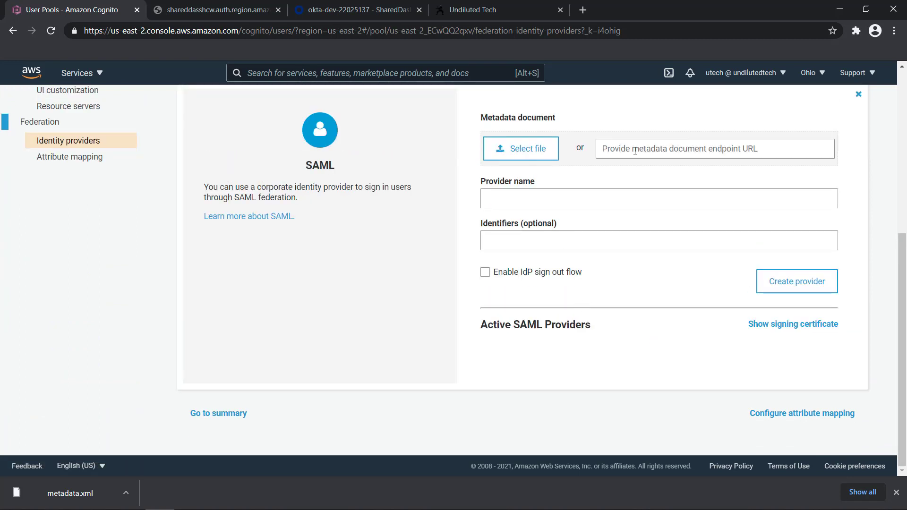
Create a SAML provider named Okta from the pasted Okta metadata URL
{"action": "left_click", "coordinate": [634, 150]}
{"action": "right_click", "coordinate": [635, 150]}
{"action": "left_click", "coordinate": [669, 241]}
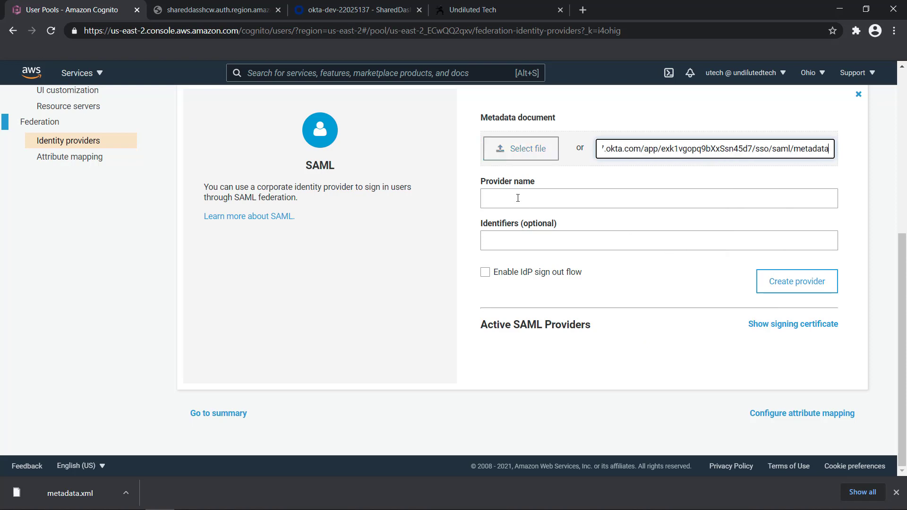
{"action": "left_click", "coordinate": [510, 198]}
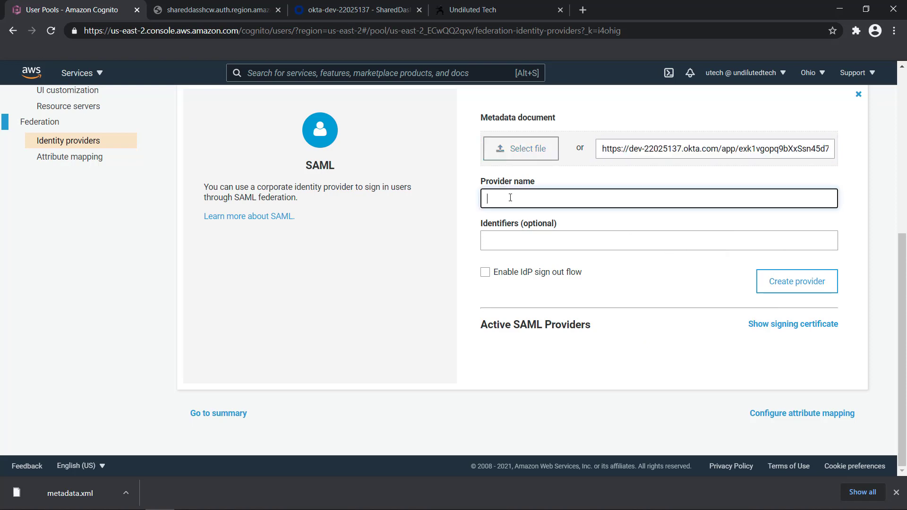
{"action": "type", "text": "Okta"}
{"action": "left_click", "coordinate": [785, 283]}
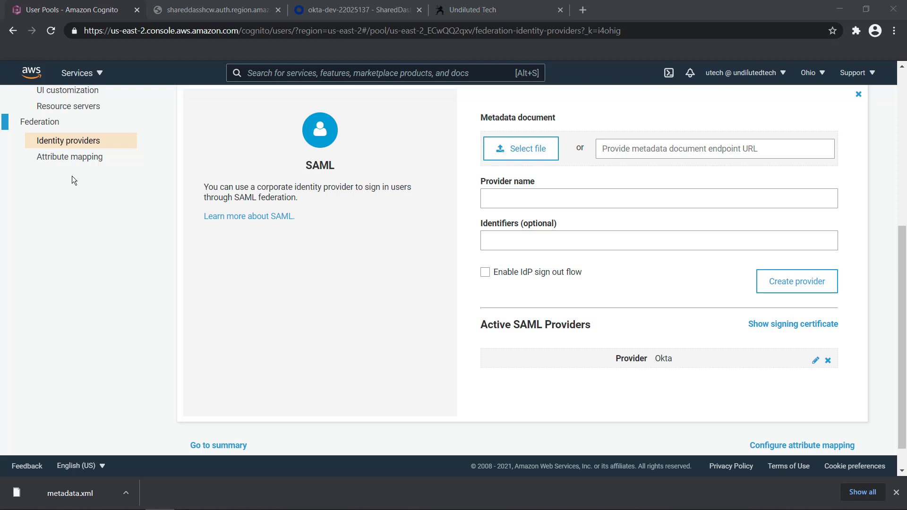
{"action": "left_click", "coordinate": [72, 159]}
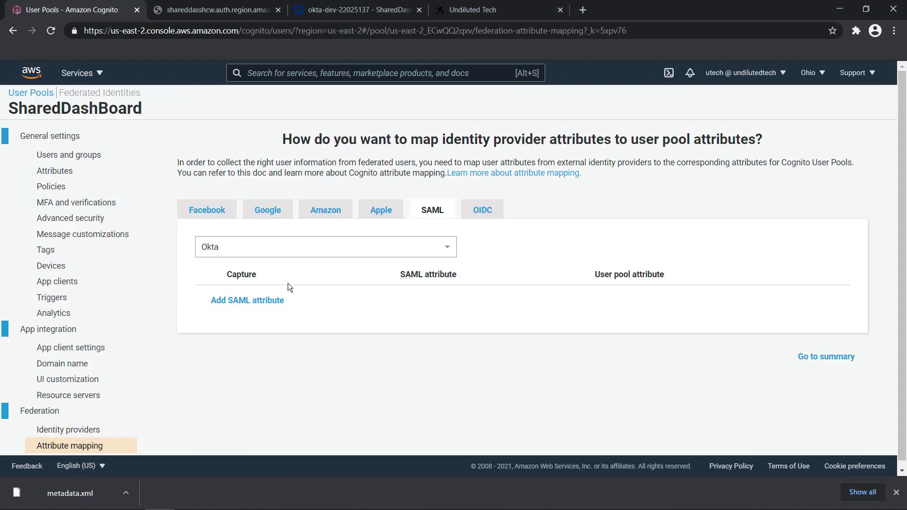
Map the pasted emailaddress claim URI to the Email user pool attribute and save
{"action": "left_click", "coordinate": [251, 301]}
{"action": "left_click", "coordinate": [317, 303]}
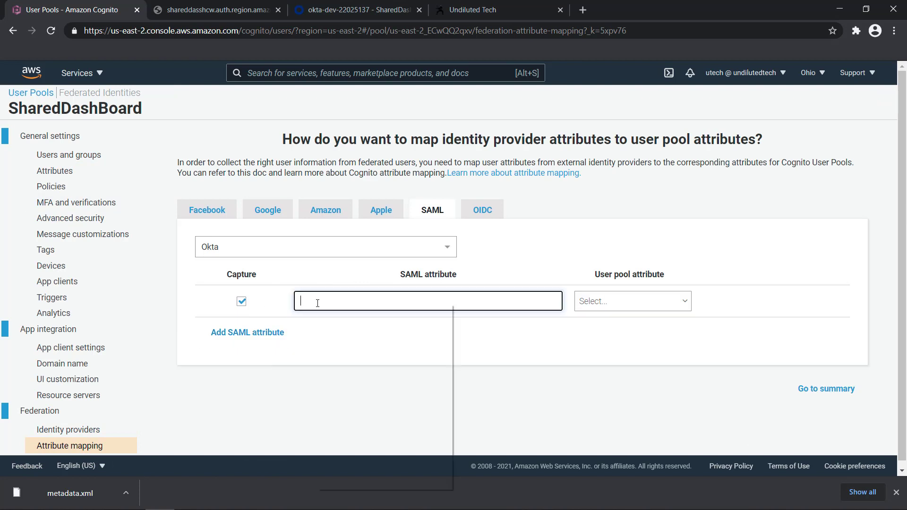
{"action": "right_click", "coordinate": [318, 303]}
{"action": "left_click", "coordinate": [350, 396]}
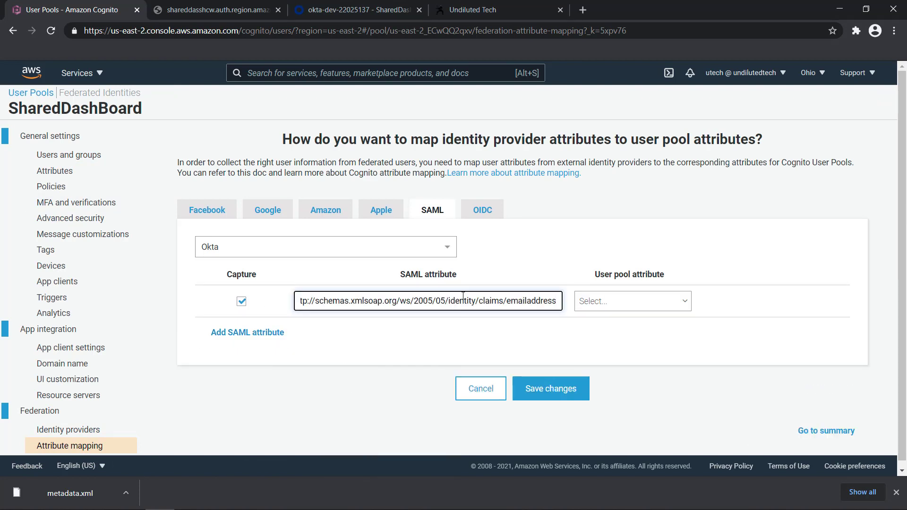
{"action": "left_click", "coordinate": [614, 307]}
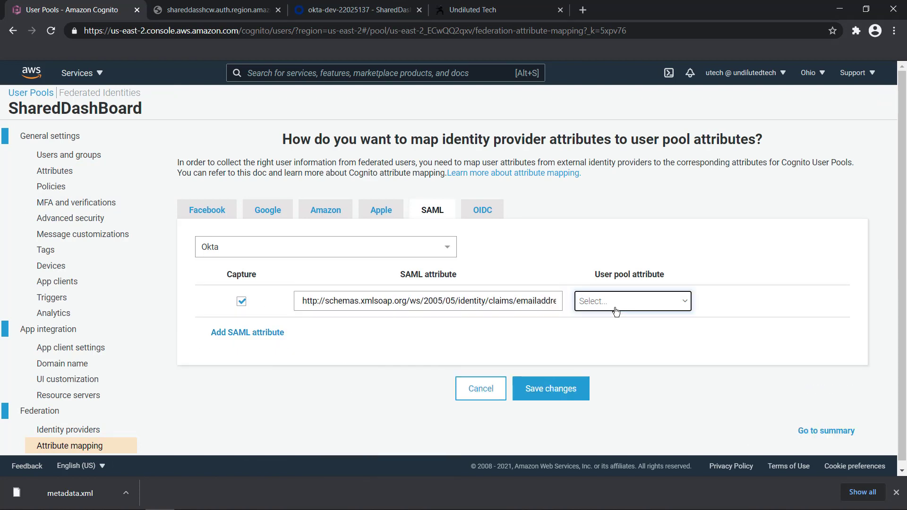
{"action": "left_click", "coordinate": [590, 357]}
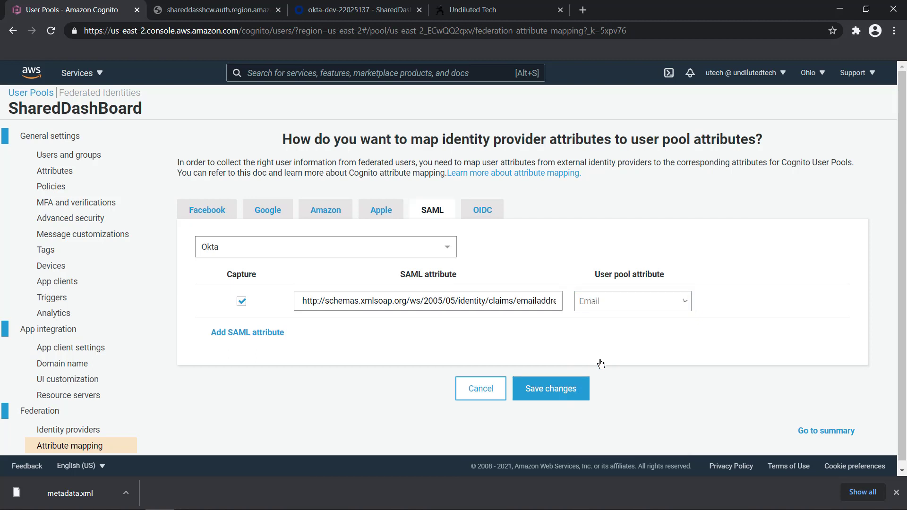
{"action": "left_click", "coordinate": [562, 392]}
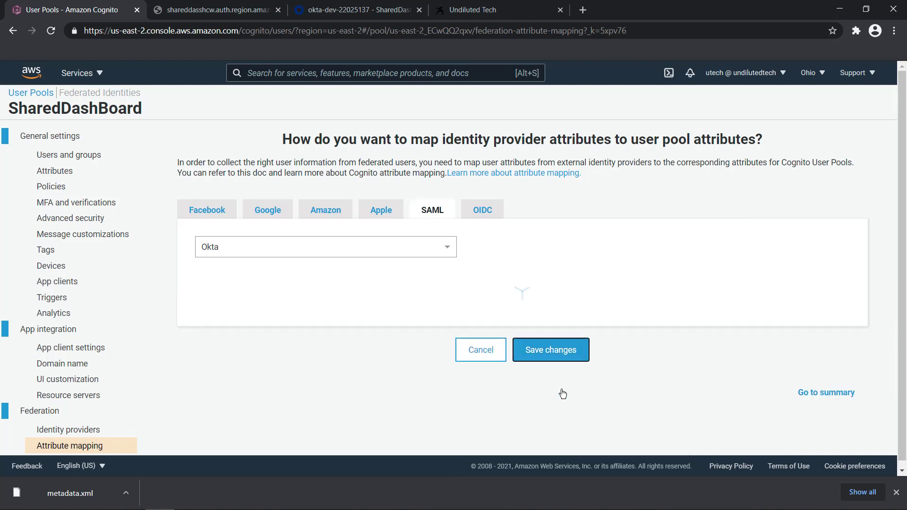
{"action": "left_click", "coordinate": [51, 154]}
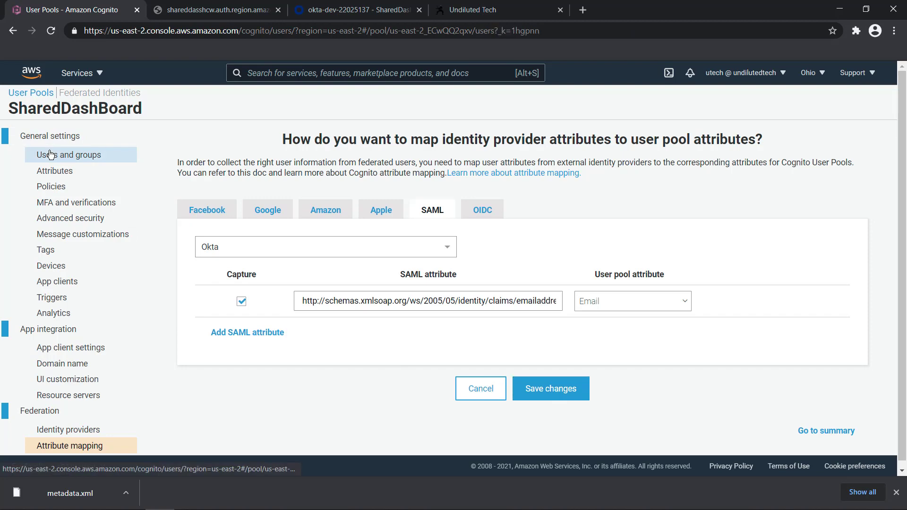
Enable all identity providers, including Okta, for the shareddash app client and save
{"action": "left_click", "coordinate": [67, 348]}
{"action": "left_click", "coordinate": [358, 250]}
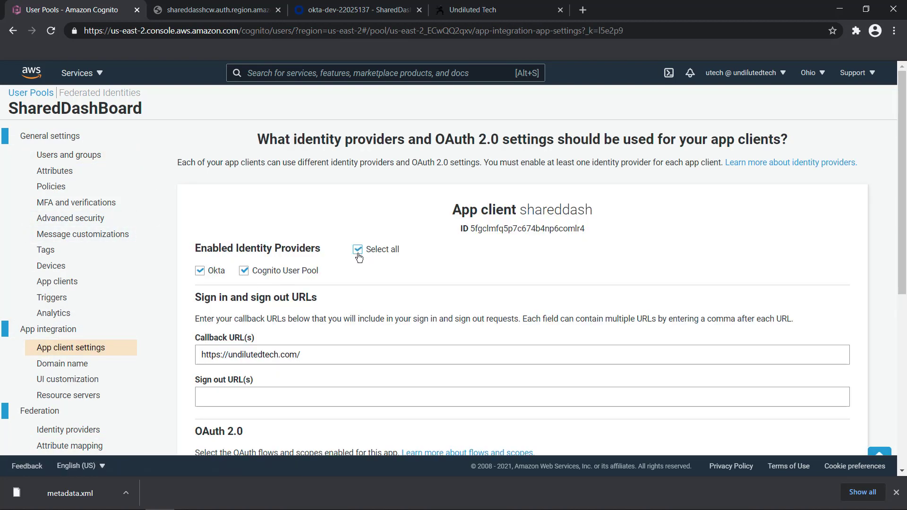
{"action": "scroll", "coordinate": [450, 269], "scroll_direction": "down", "scroll_amount": 4}
{"action": "scroll", "coordinate": [380, 364], "scroll_direction": "down", "scroll_amount": 2}
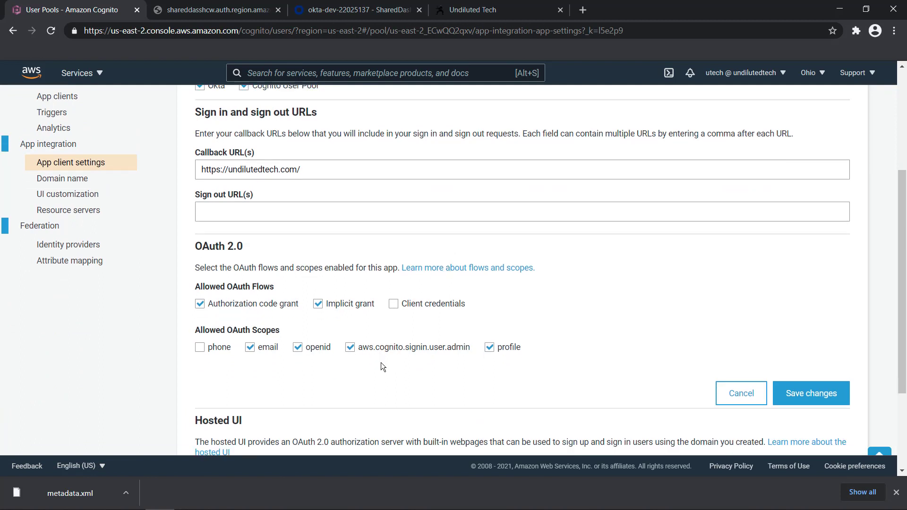
{"action": "left_click", "coordinate": [799, 343]}
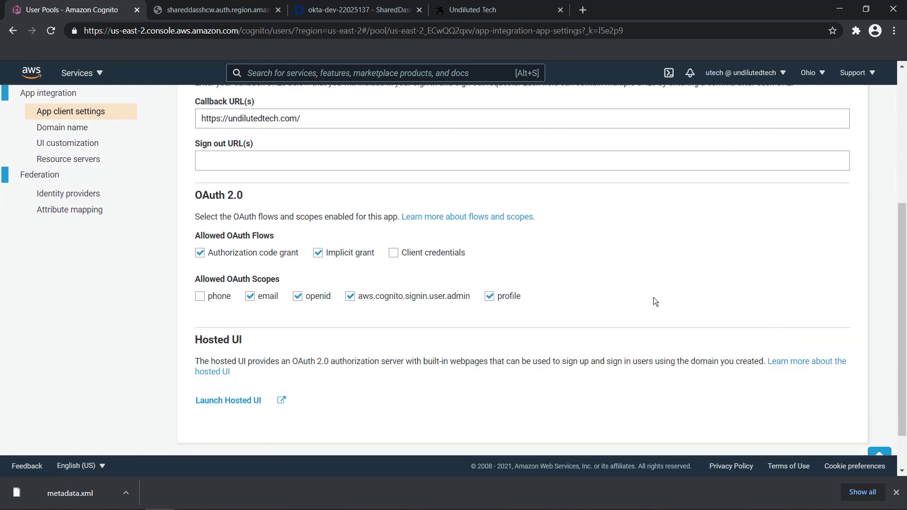
{"action": "scroll", "coordinate": [640, 296], "scroll_direction": "down", "scroll_amount": 1}
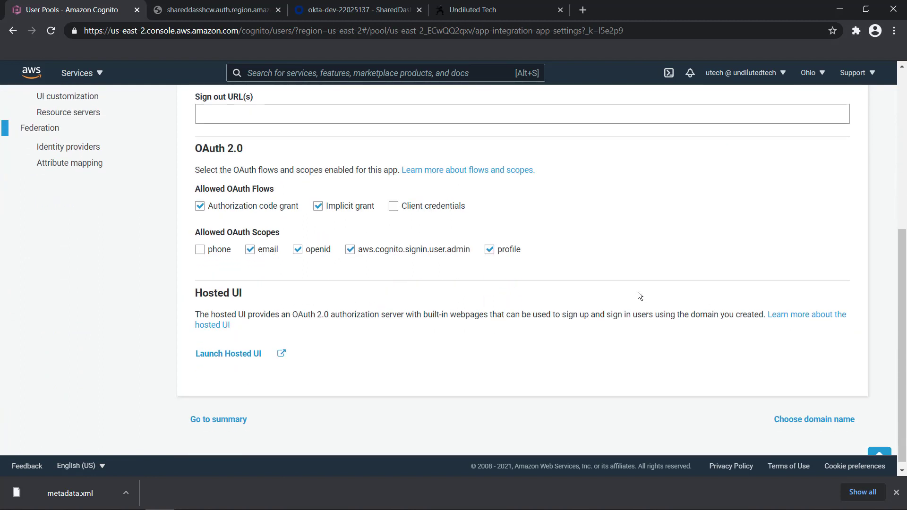
Test Okta sign-in from the Hosted UI twice, closing the Undiluted Tech tab between attempts
{"action": "left_click", "coordinate": [211, 352]}
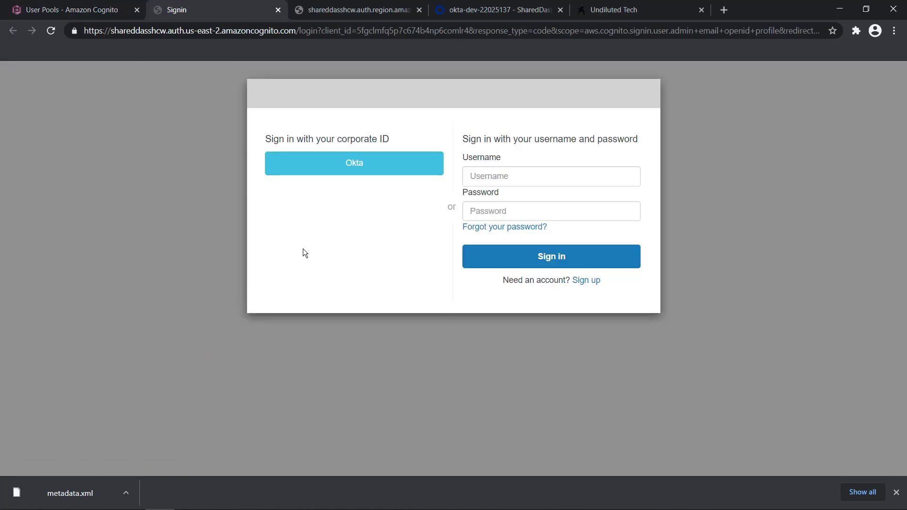
{"action": "left_click", "coordinate": [357, 176]}
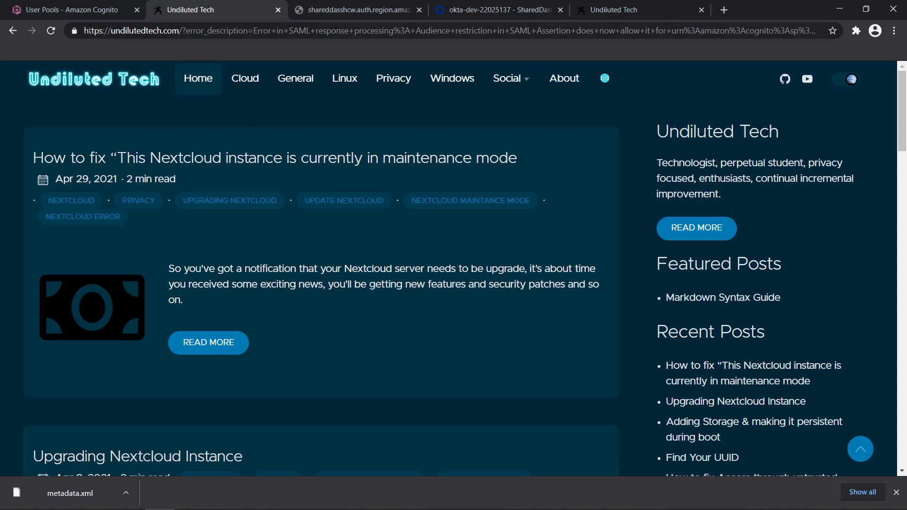
{"action": "left_click", "coordinate": [63, 11]}
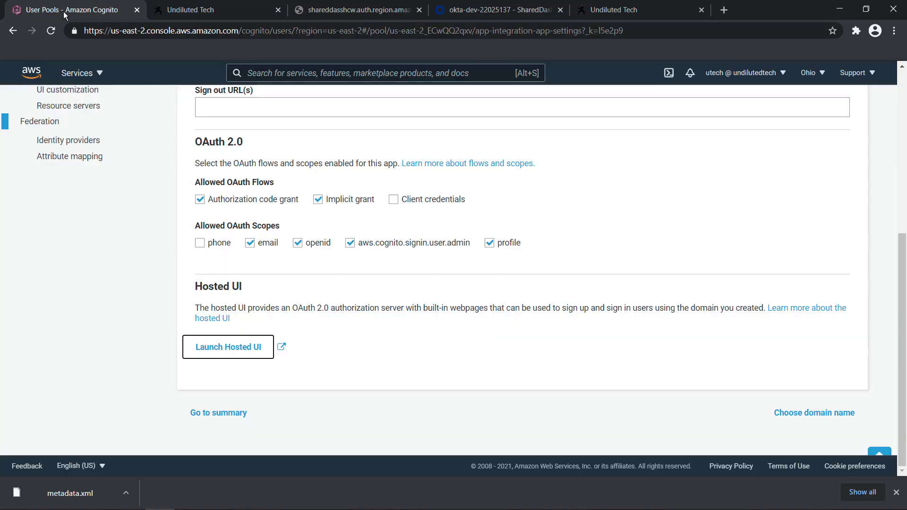
{"action": "left_click", "coordinate": [278, 10]}
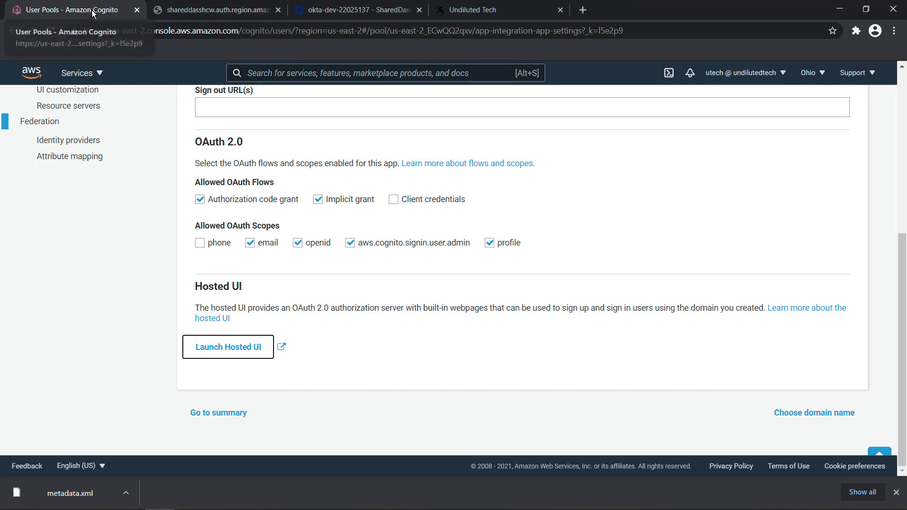
{"action": "left_click", "coordinate": [234, 350]}
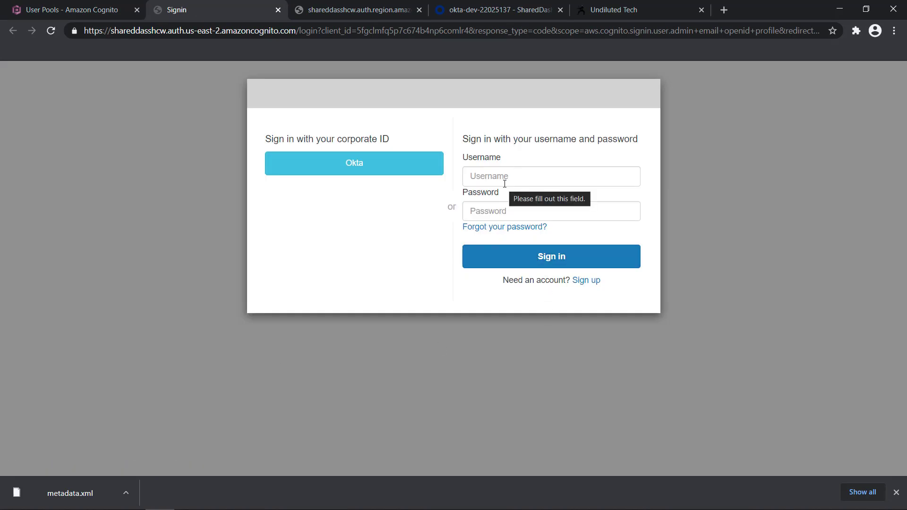
{"action": "left_click", "coordinate": [389, 167]}
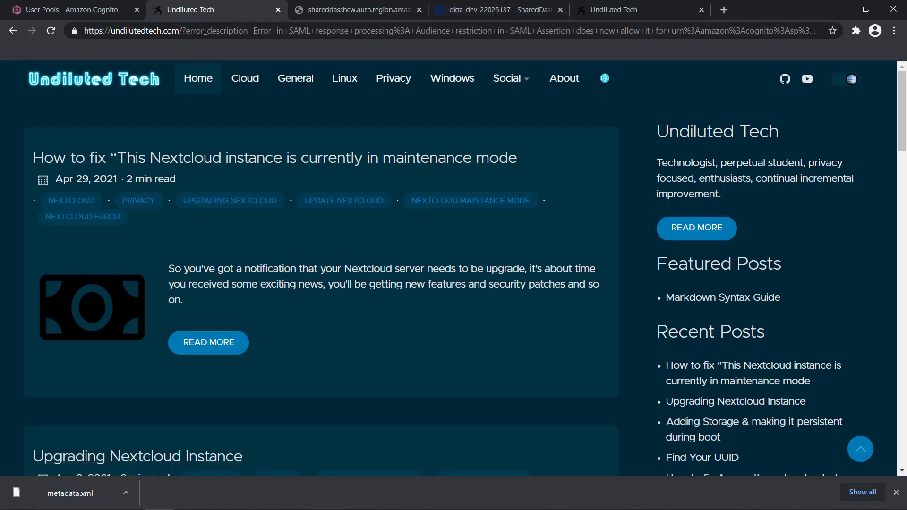
Sign out of the Okta Admin Console account
{"action": "left_click", "coordinate": [482, 19]}
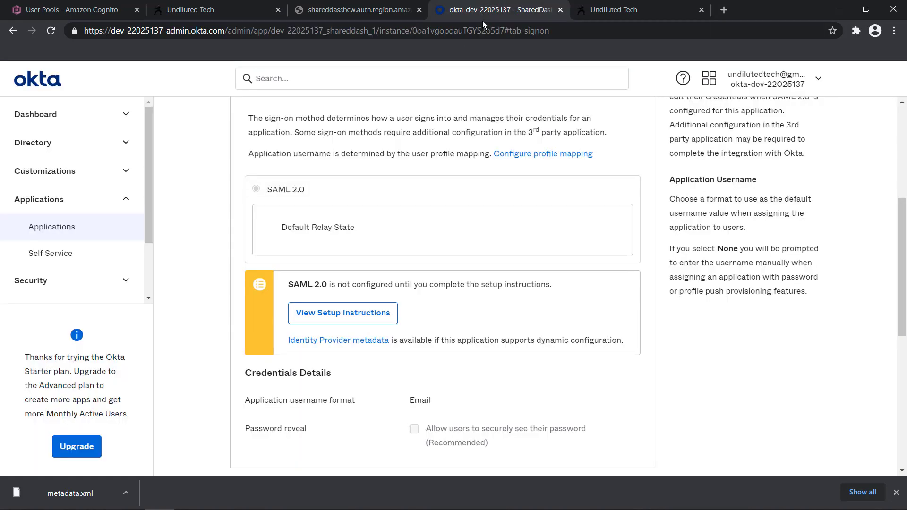
{"action": "scroll", "coordinate": [581, 191], "scroll_direction": "down", "scroll_amount": 8}
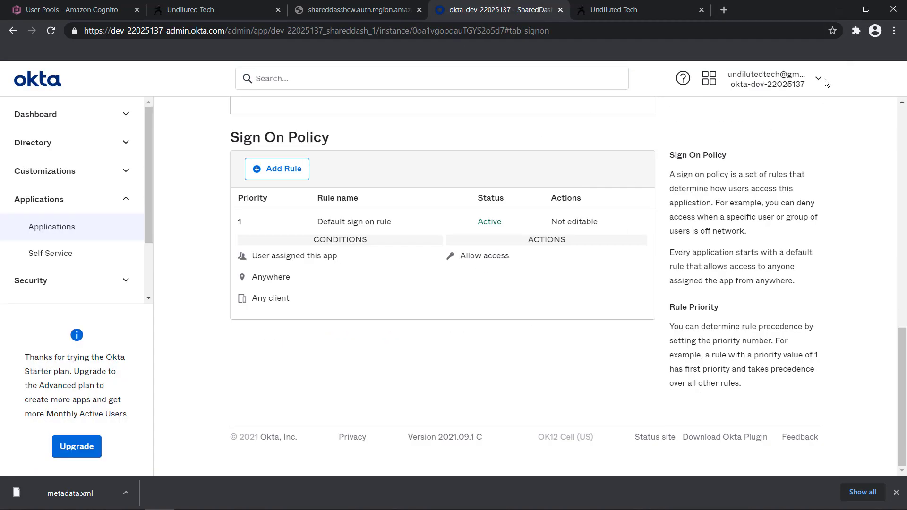
{"action": "left_click", "coordinate": [819, 80]}
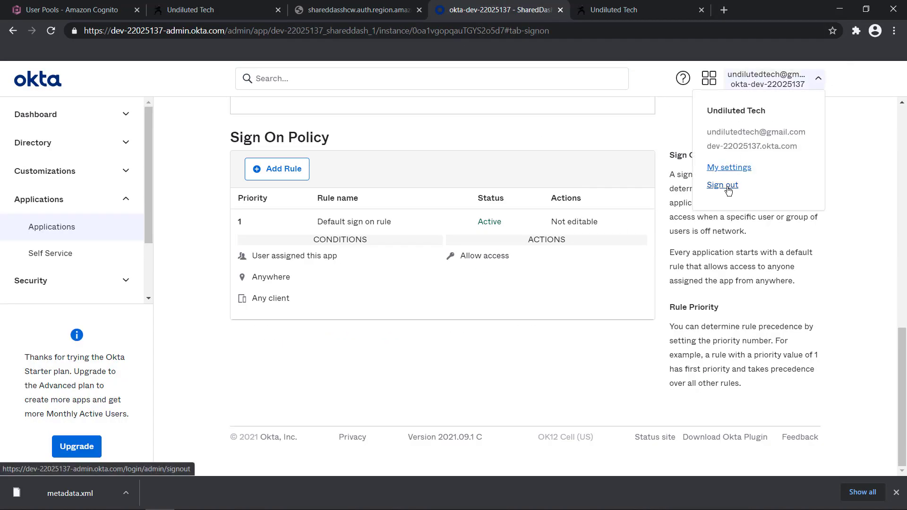
{"action": "left_click", "coordinate": [727, 188]}
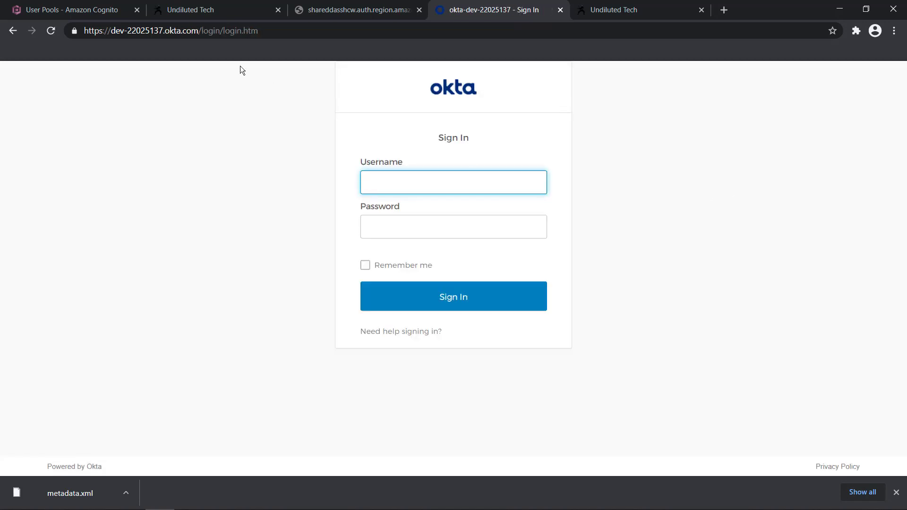
Close the extra Undiluted Tech, old hosted sign-in and Okta tabs
{"action": "left_click", "coordinate": [278, 9]}
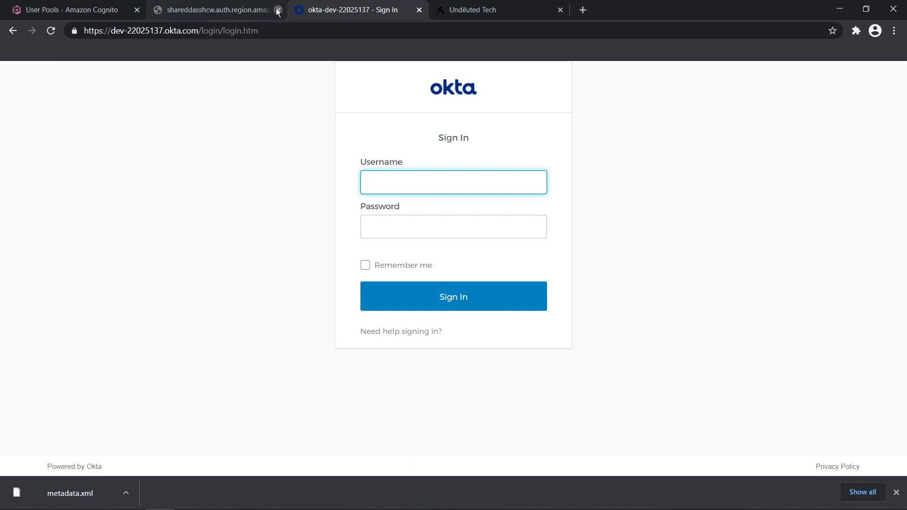
{"action": "left_click", "coordinate": [278, 10]}
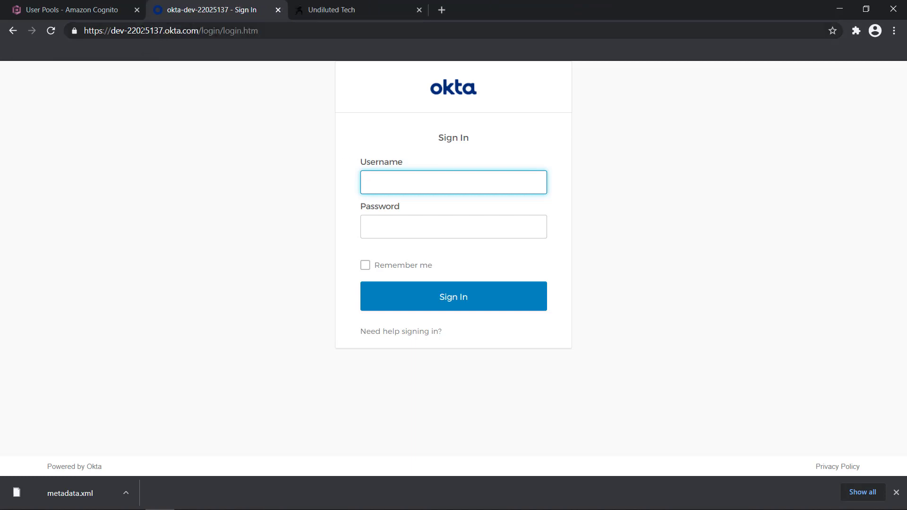
{"action": "left_click", "coordinate": [278, 10]}
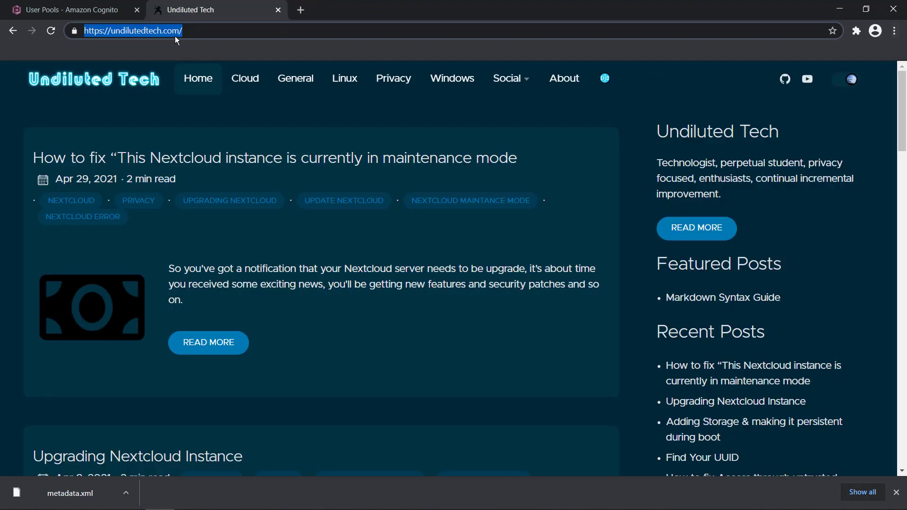
From the Cognito console, launch the Hosted UI again and choose Okta sign-in
{"action": "left_click", "coordinate": [76, 14]}
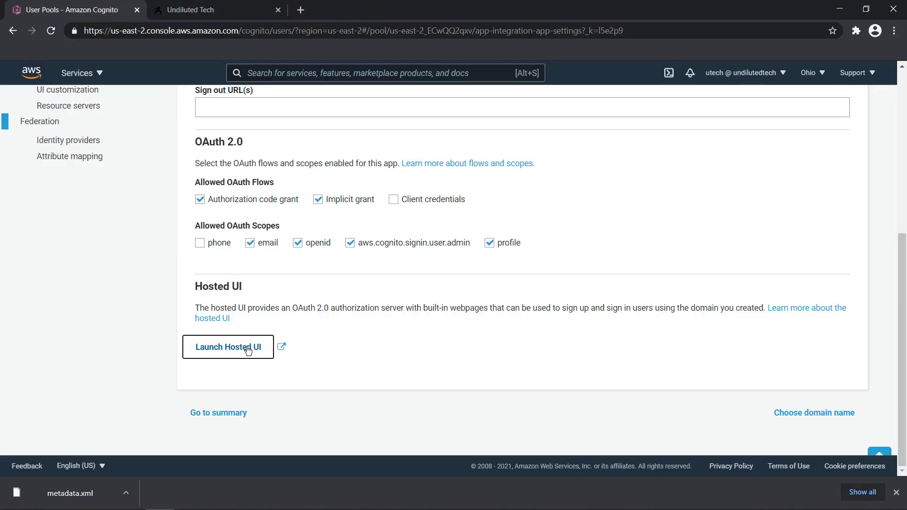
{"action": "left_click", "coordinate": [232, 352]}
{"action": "left_click", "coordinate": [322, 162]}
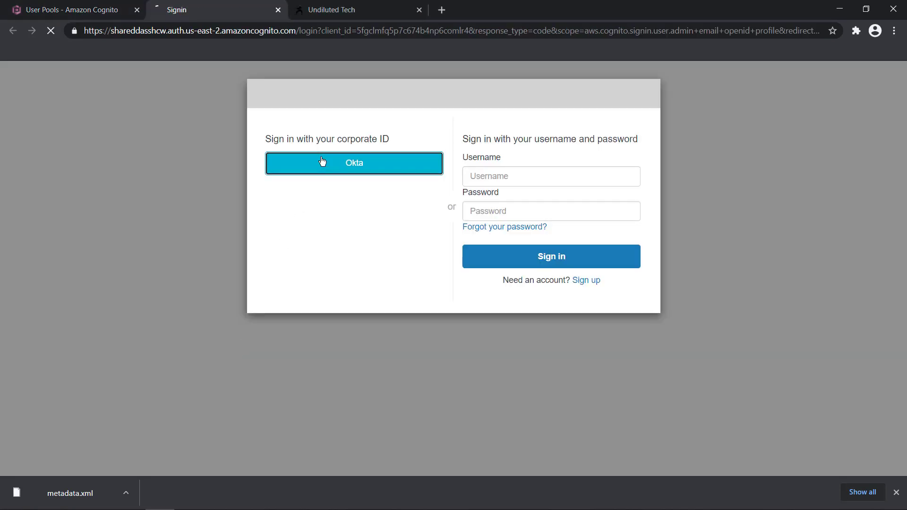